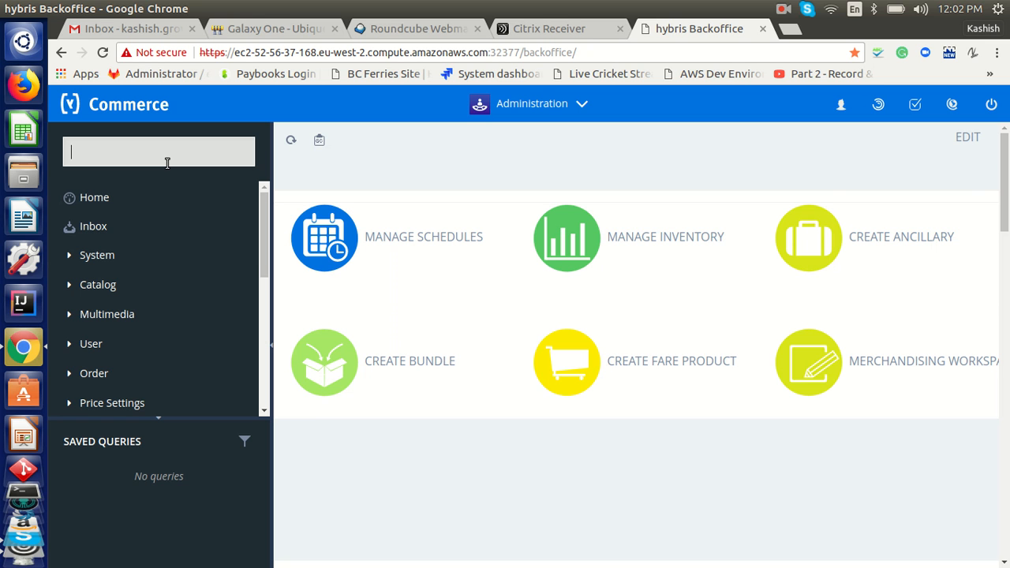
# Search 'Vaca' in the navigation tree and open the AccommodationOfferingData hotel list under Vacations
pyautogui.write('Vaca')
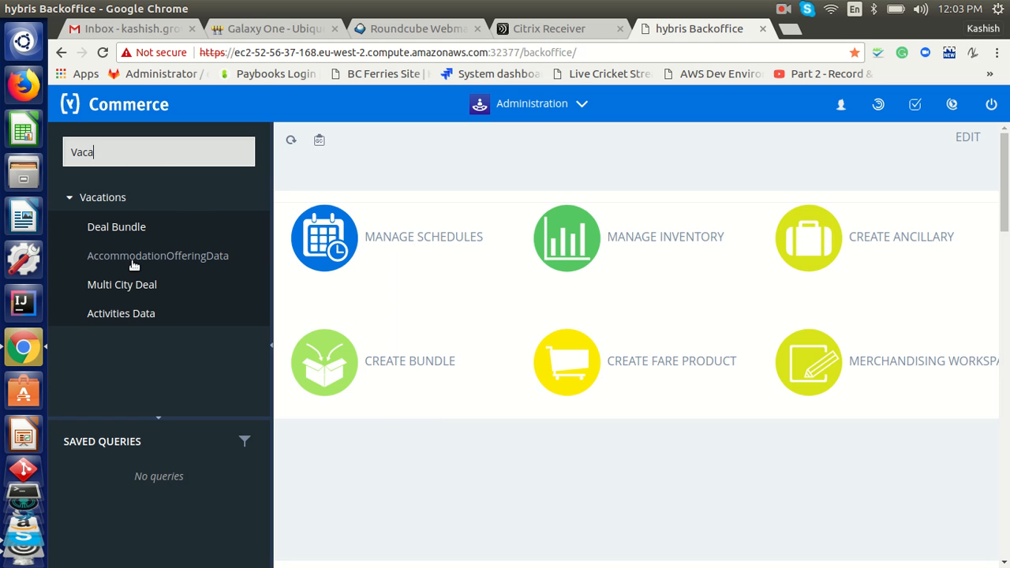
pyautogui.click(156, 257)
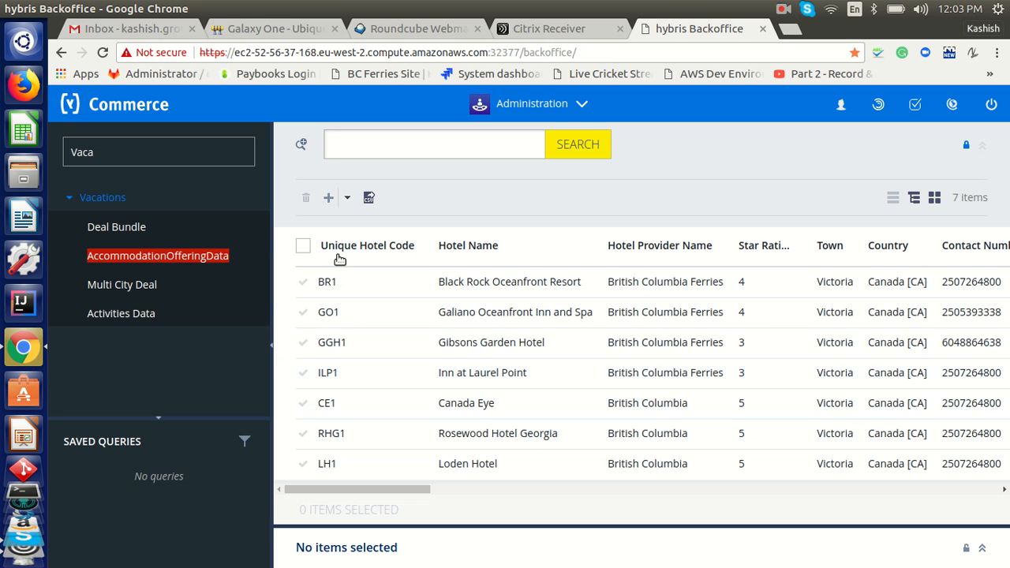
# Start a new hotel with code Test, name Test Hotel and provider British Columbia
pyautogui.click(329, 201)
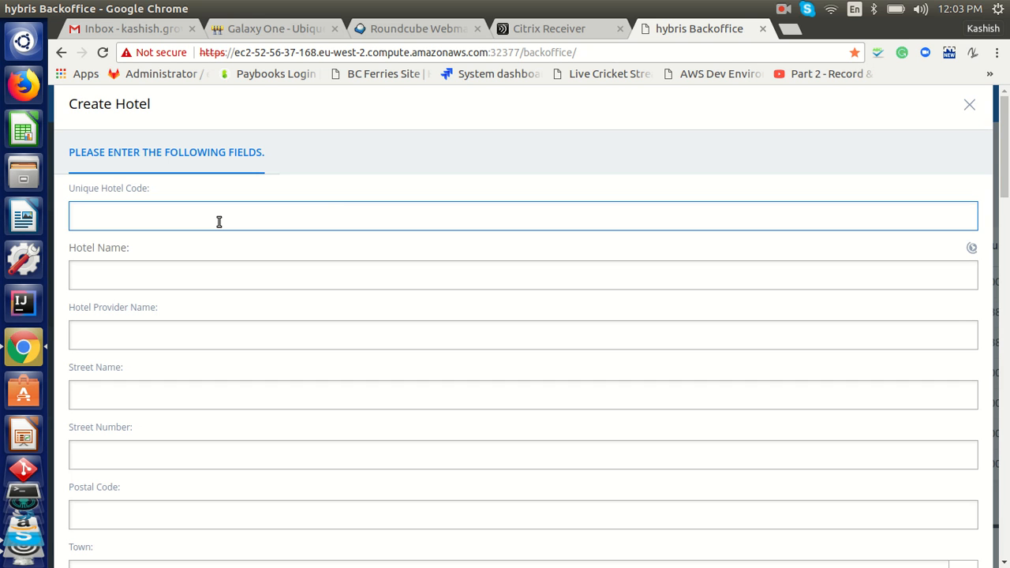
pyautogui.write('Test')
pyautogui.press('Tab')
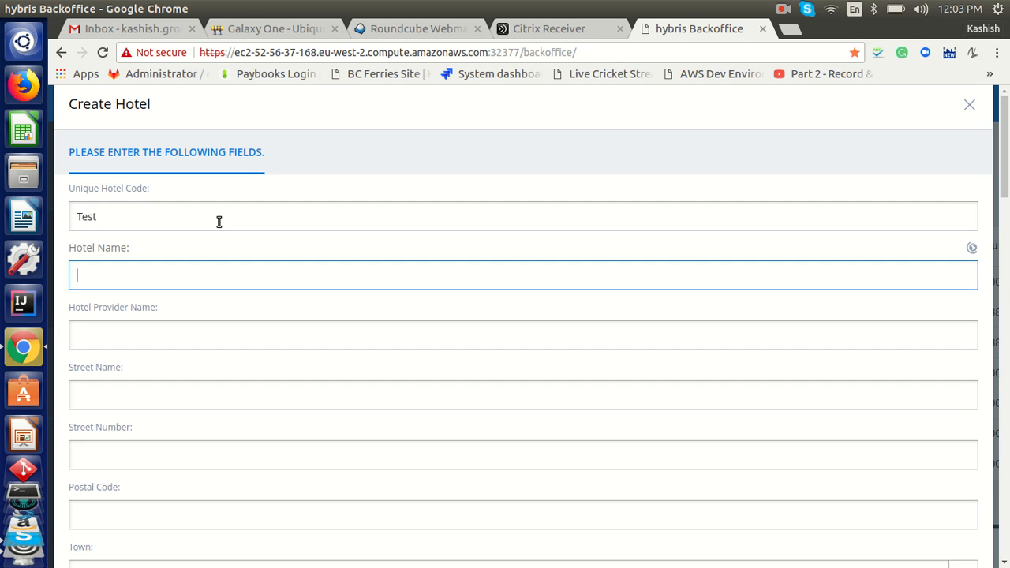
pyautogui.write('Test Hotel')
pyautogui.press('Tab')
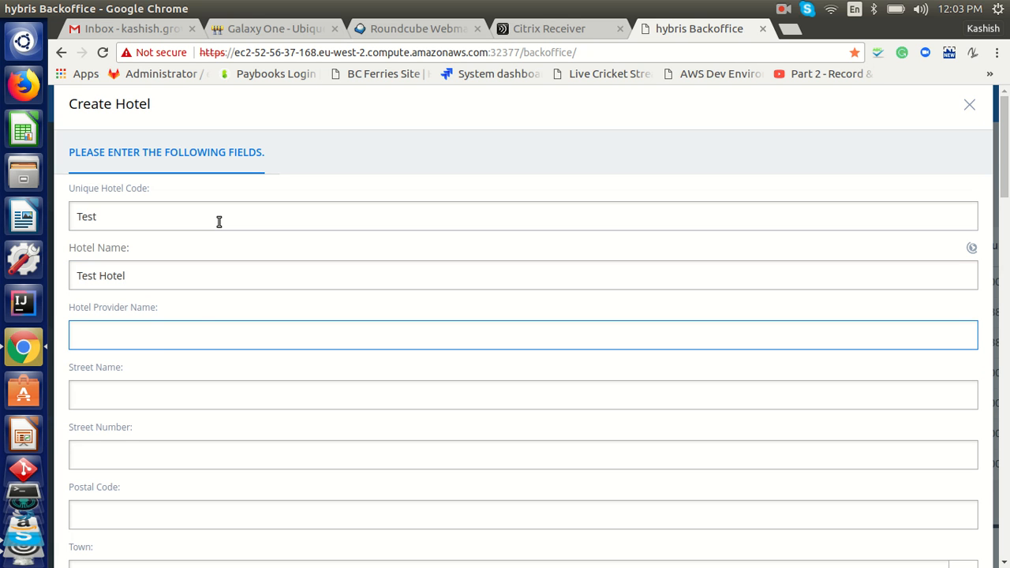
pyautogui.write('British ')
pyautogui.write('Coil')
pyautogui.write('umbia')
# Enter the address: street Carnaby, number 123, postal code 77509, and start typing town 'Vic'
pyautogui.click(120, 405)
pyautogui.write('Carnaby')
pyautogui.press('Tab')
pyautogui.write('123')
pyautogui.press('Tab')
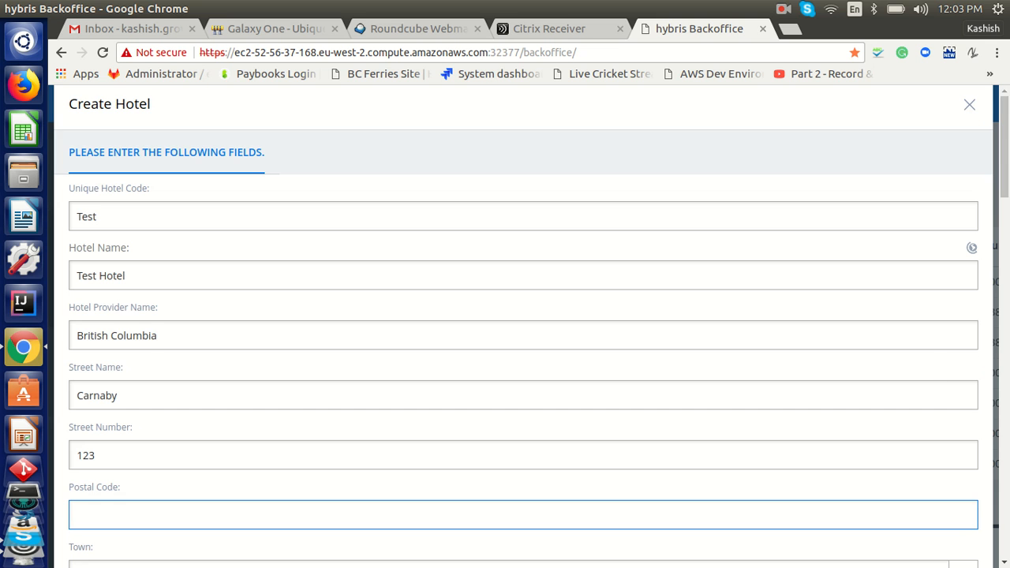
pyautogui.moveTo(1004, 150); pyautogui.dragTo(1004, 183)
pyautogui.write('77509')
pyautogui.press('Tab')
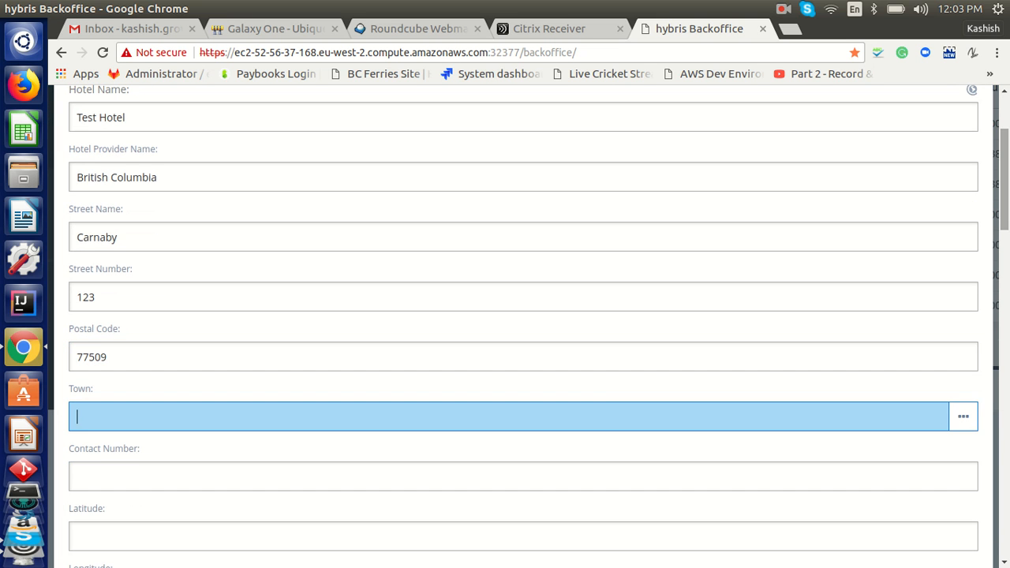
pyautogui.write('C')
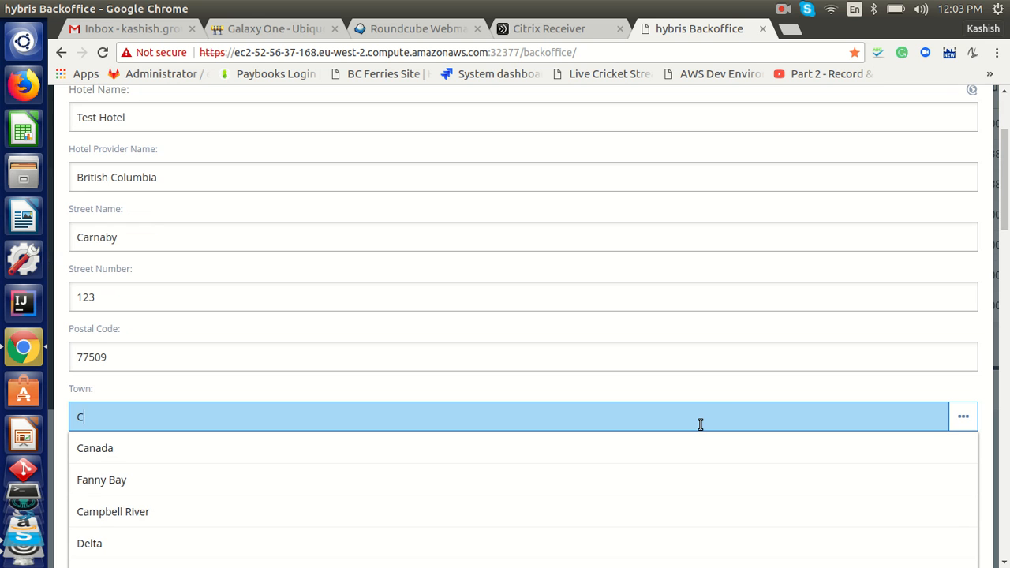
pyautogui.write('hi')
pyautogui.press('BackSpace')
pyautogui.press('BackSpace')
pyautogui.press('BackSpace')
pyautogui.write('Vic')
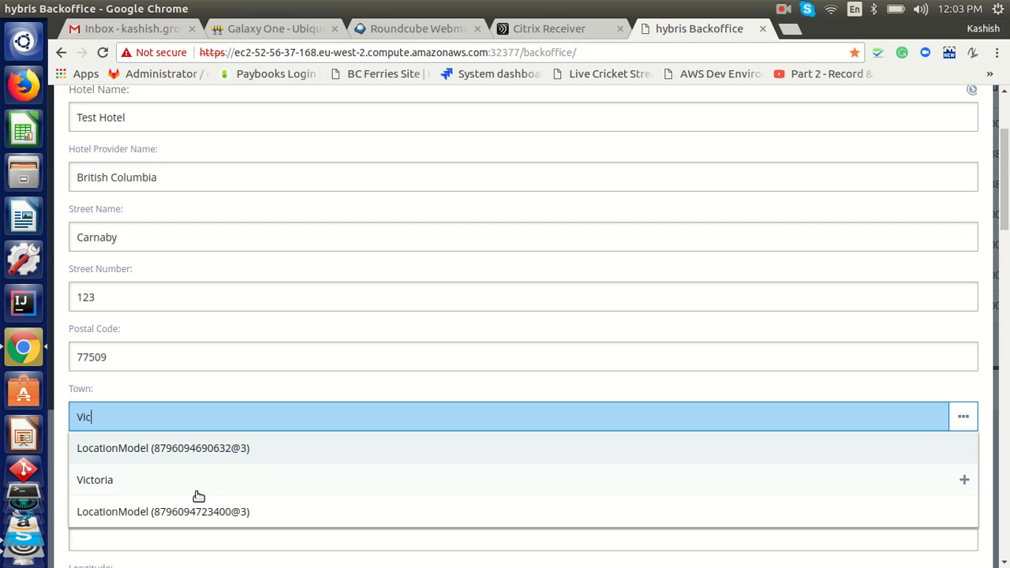
# Pick Victoria as the town, enter the hotel's contact number, latitude 12.25 and longitude 24.56
pyautogui.click(557, 470)
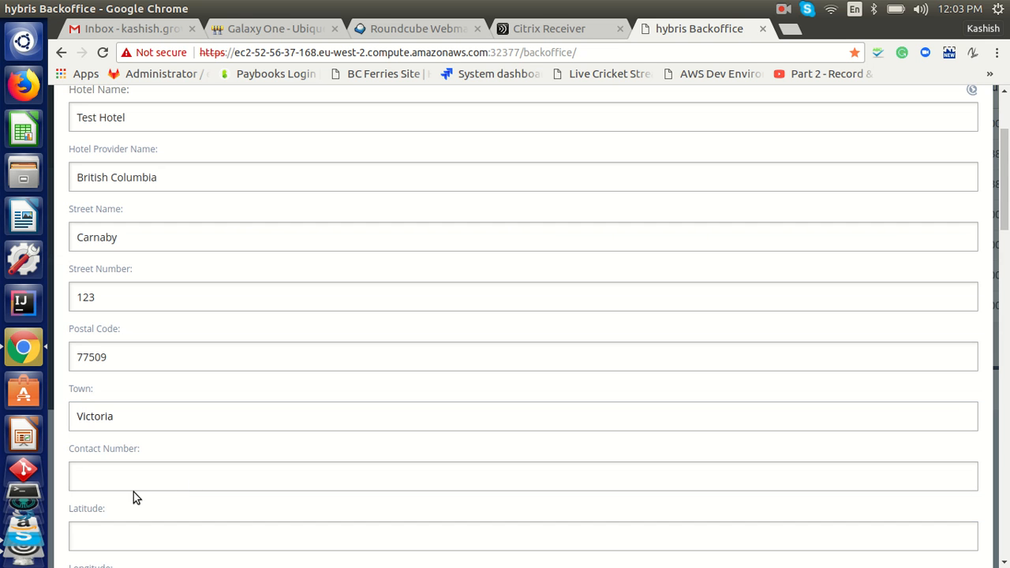
pyautogui.scroll(-3, 156, 378)
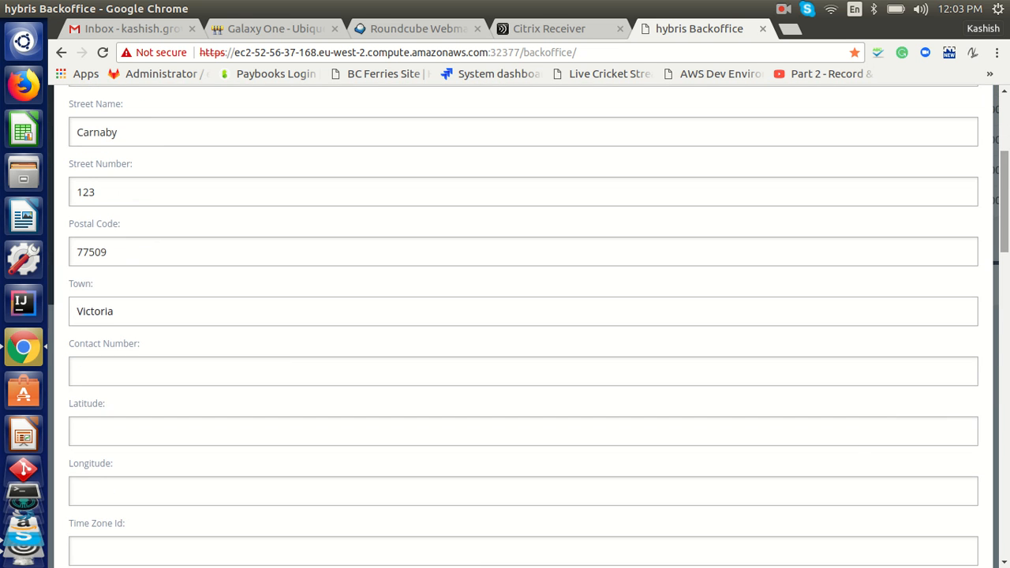
pyautogui.click(156, 377)
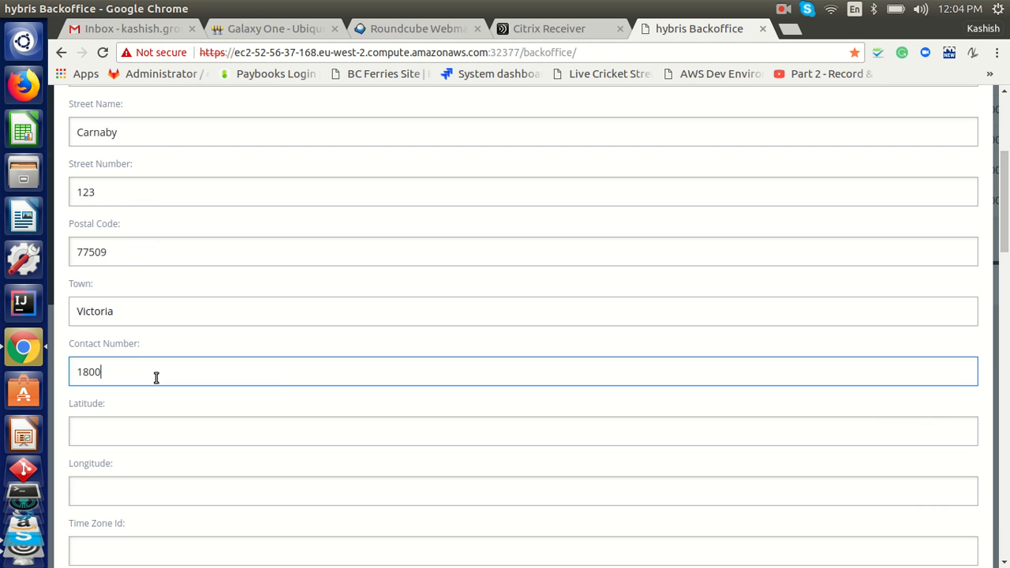
pyautogui.click(130, 429)
pyautogui.write('1')
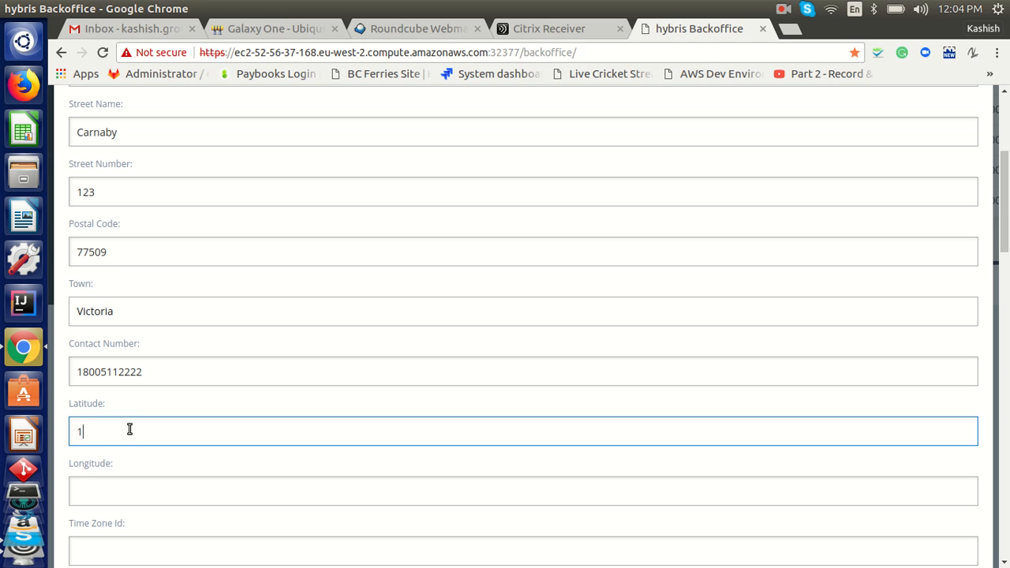
pyautogui.write('2.25')
pyautogui.press('Tab')
pyautogui.write('24.56')
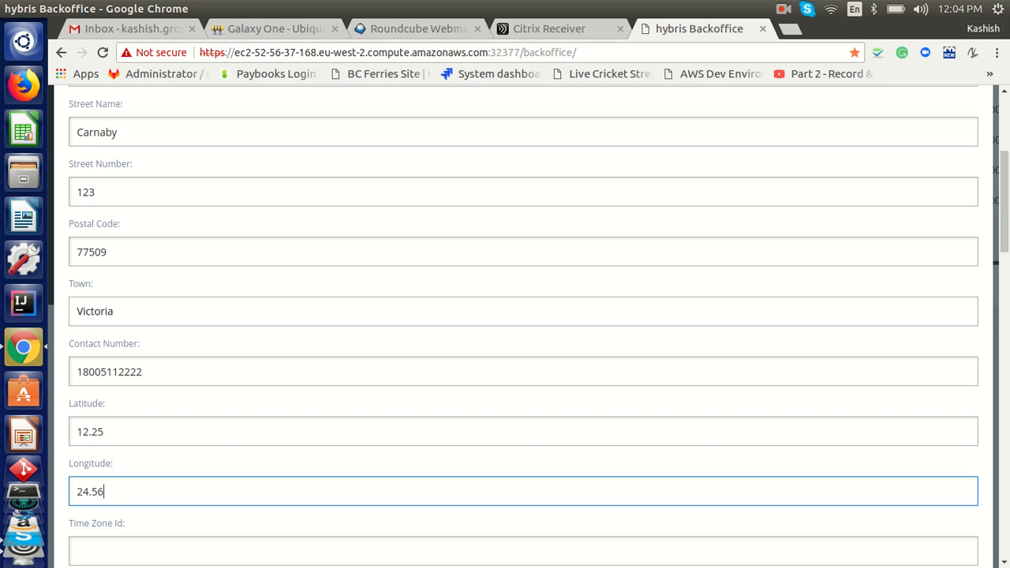
# Set time zone CST, star rating 4 and stock level type STANDARD
pyautogui.scroll(-3, 130, 429)
pyautogui.scroll(-1, 363, 336)
pyautogui.click(119, 347)
pyautogui.write('CST')
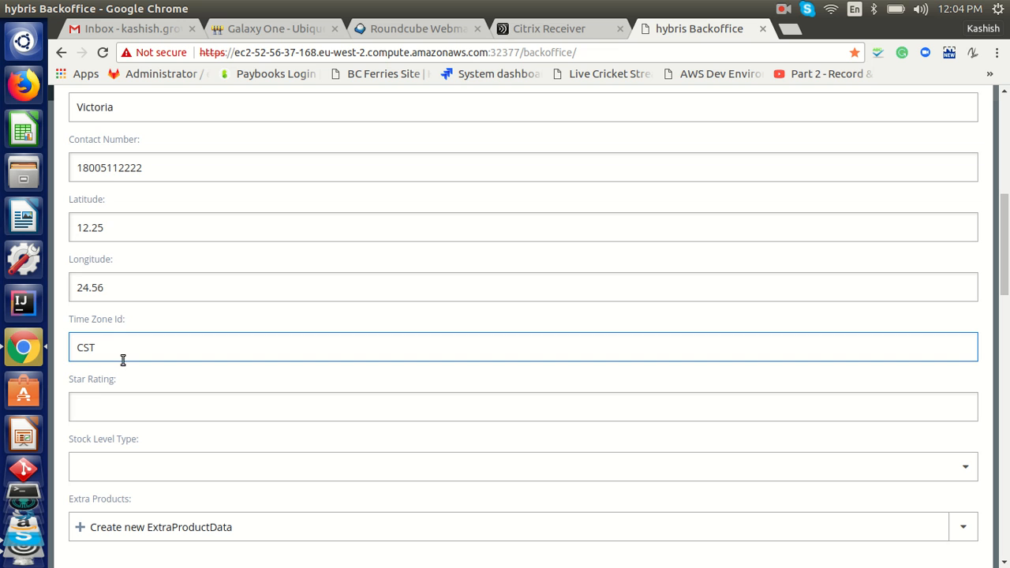
pyautogui.click(124, 403)
pyautogui.write('4')
pyautogui.scroll(-2, 1006, 286)
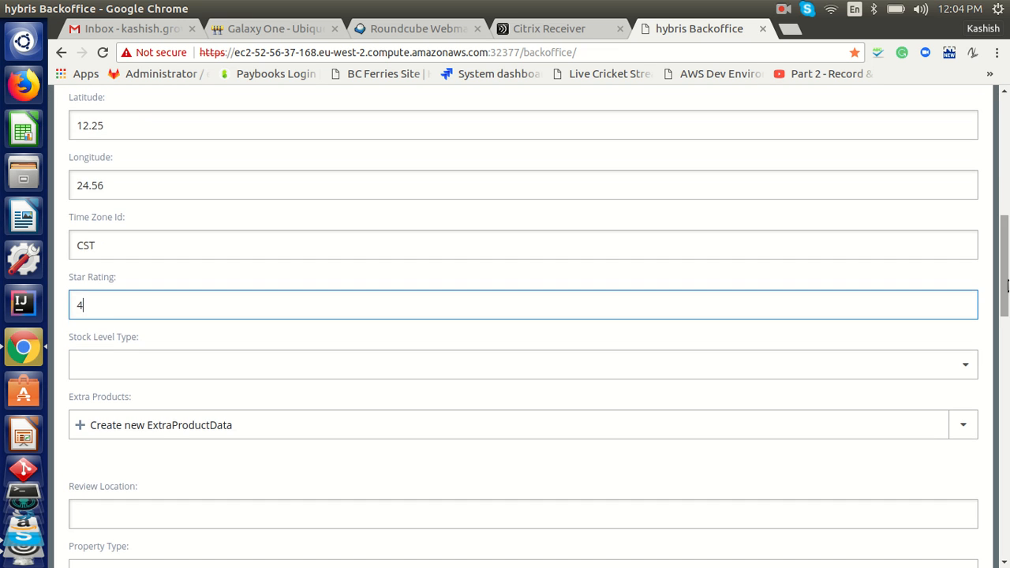
pyautogui.click(170, 359)
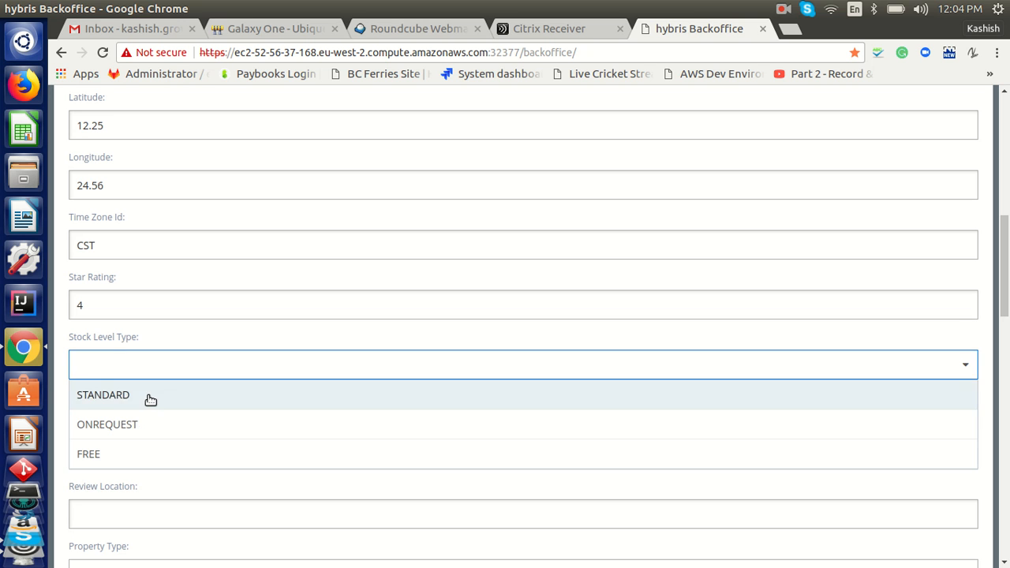
pyautogui.click(150, 398)
pyautogui.scroll(-1, 779, 387)
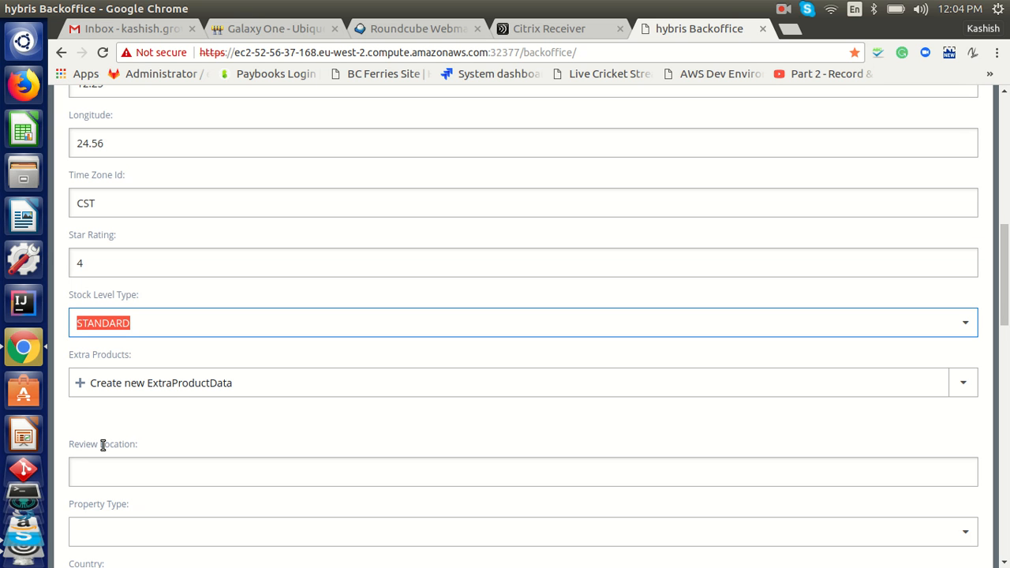
# Start a new extra product from the BC Ferries Product Catalog staged version, choosing WIFI
pyautogui.click(169, 392)
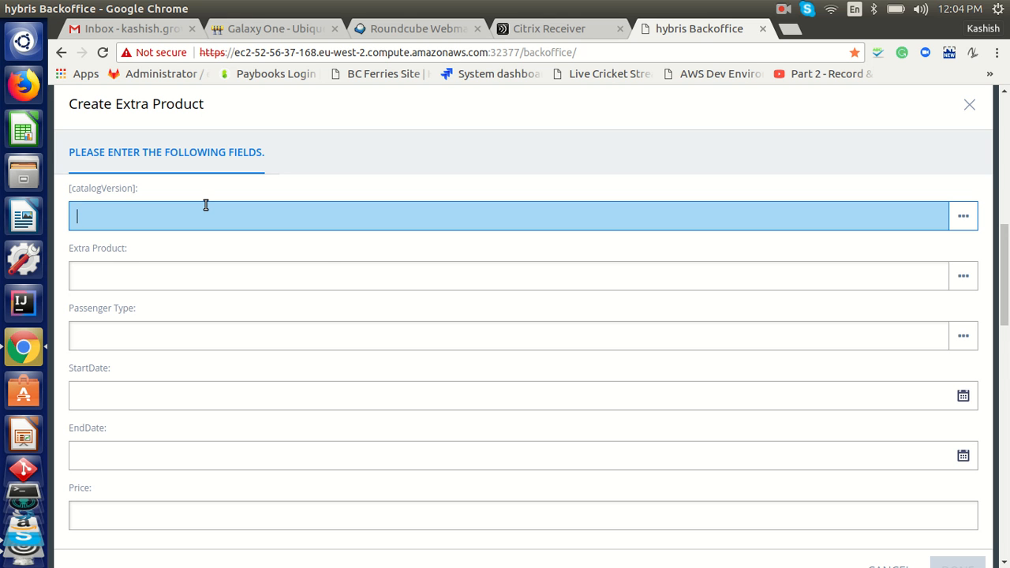
pyautogui.write('sta')
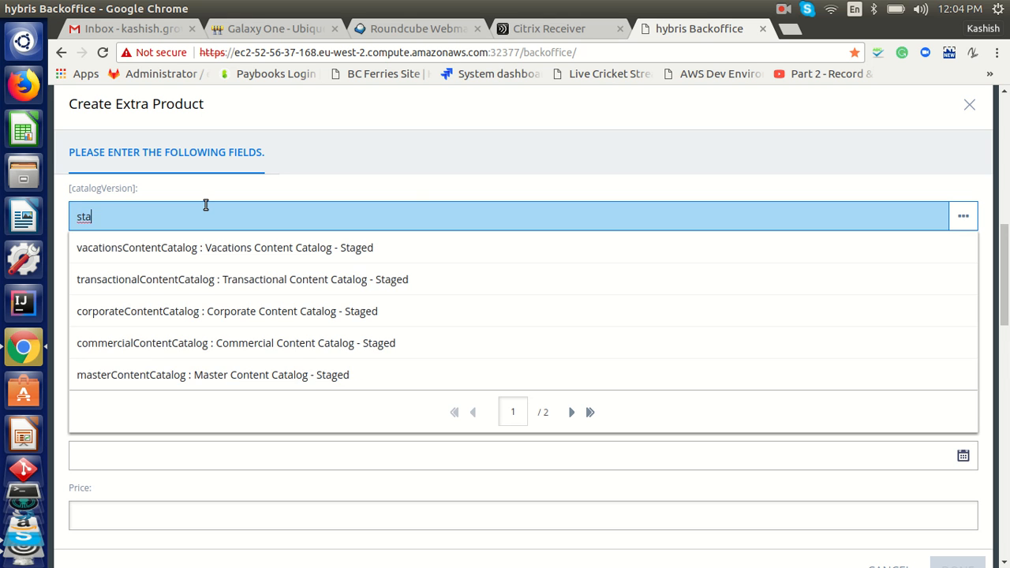
pyautogui.click(571, 412)
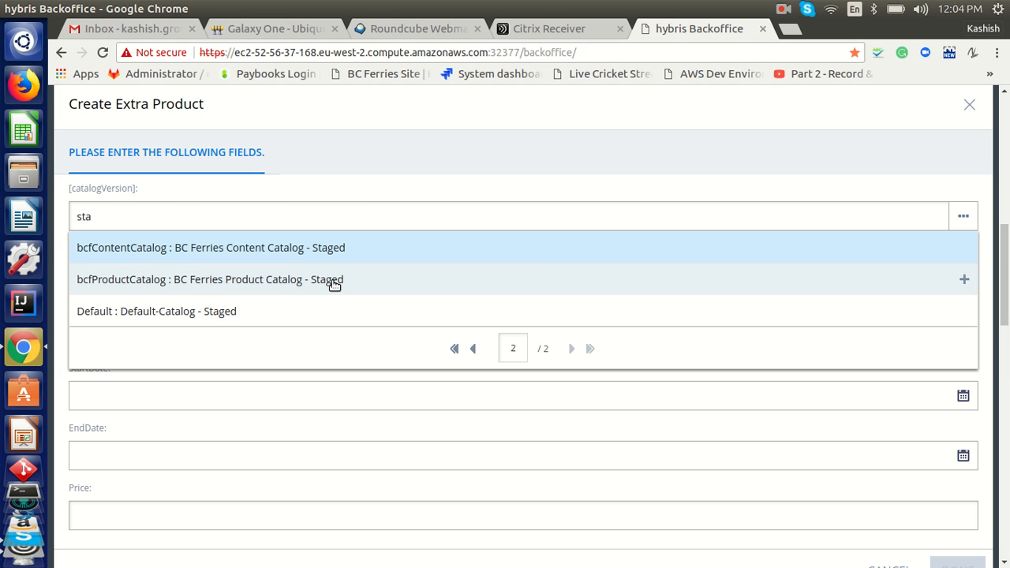
pyautogui.click(334, 283)
pyautogui.click(226, 271)
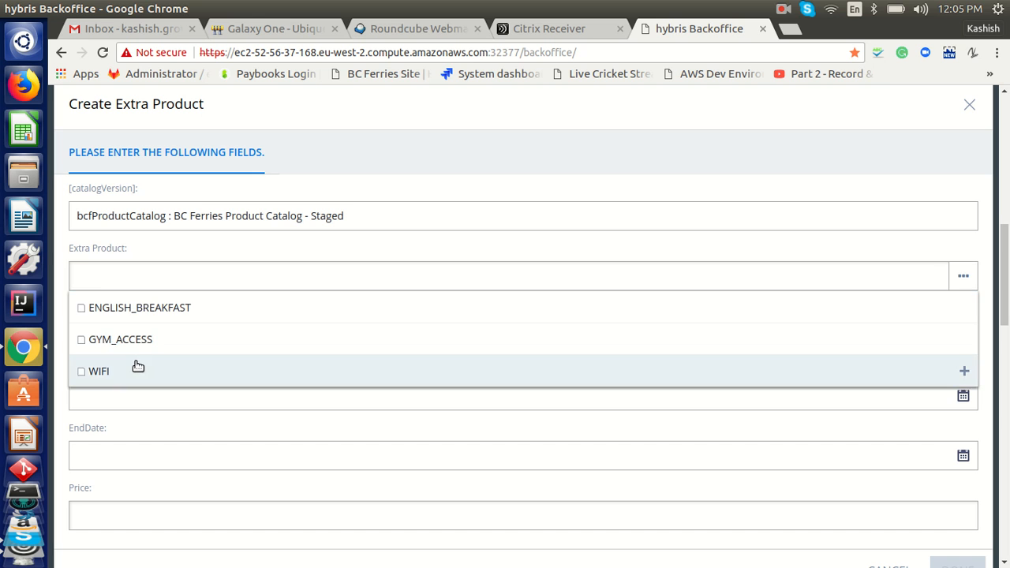
pyautogui.click(138, 365)
# Set passenger type child and dates Aug 1 to Aug 31, 2018 for the extra product
pyautogui.click(147, 348)
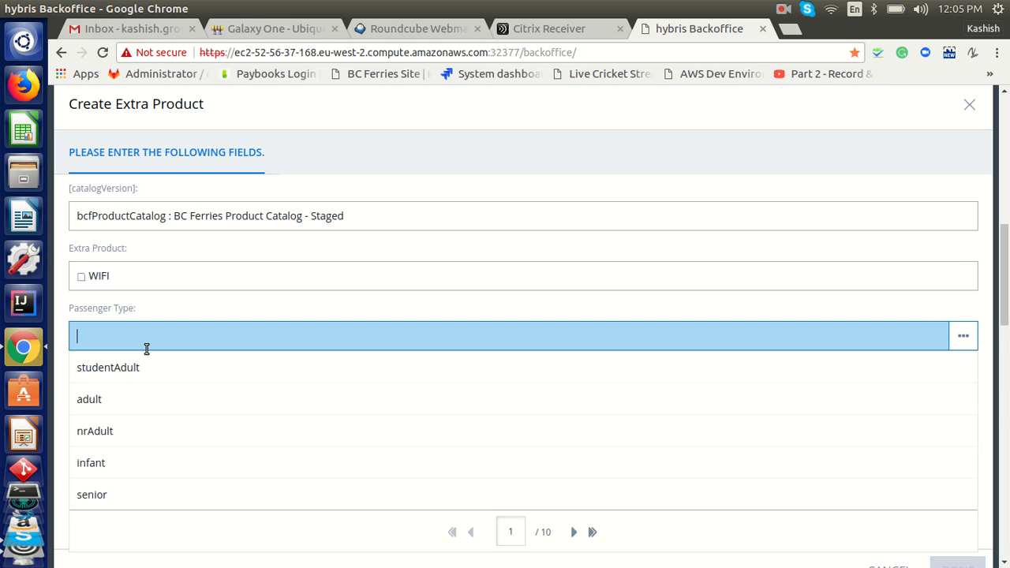
pyautogui.write('child')
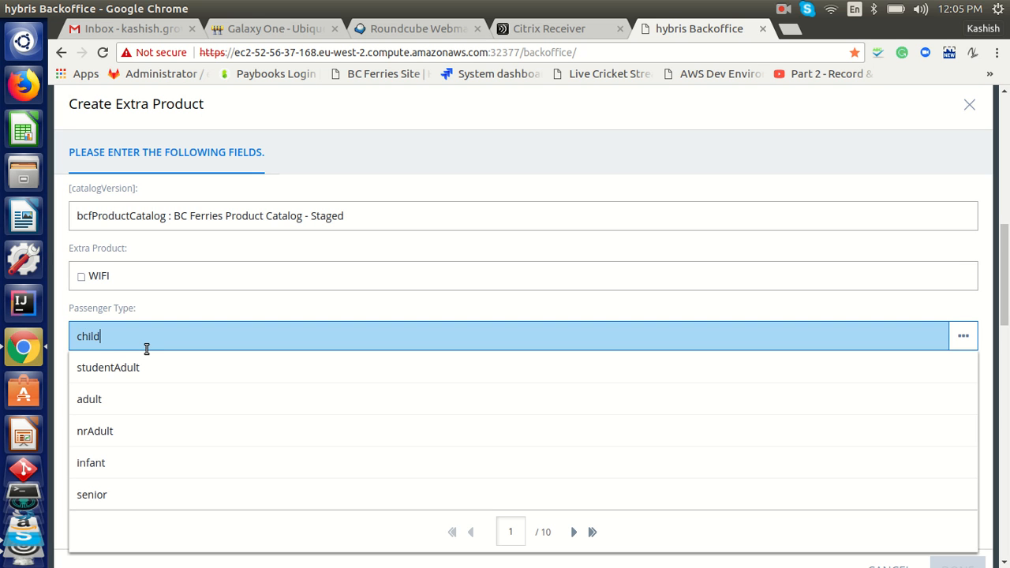
pyautogui.click(96, 375)
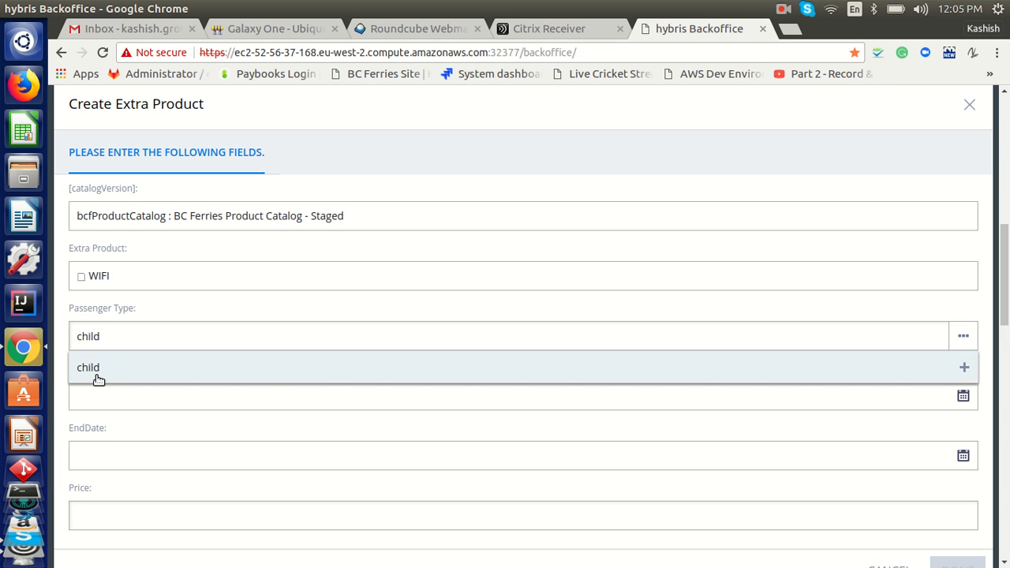
pyautogui.click(105, 392)
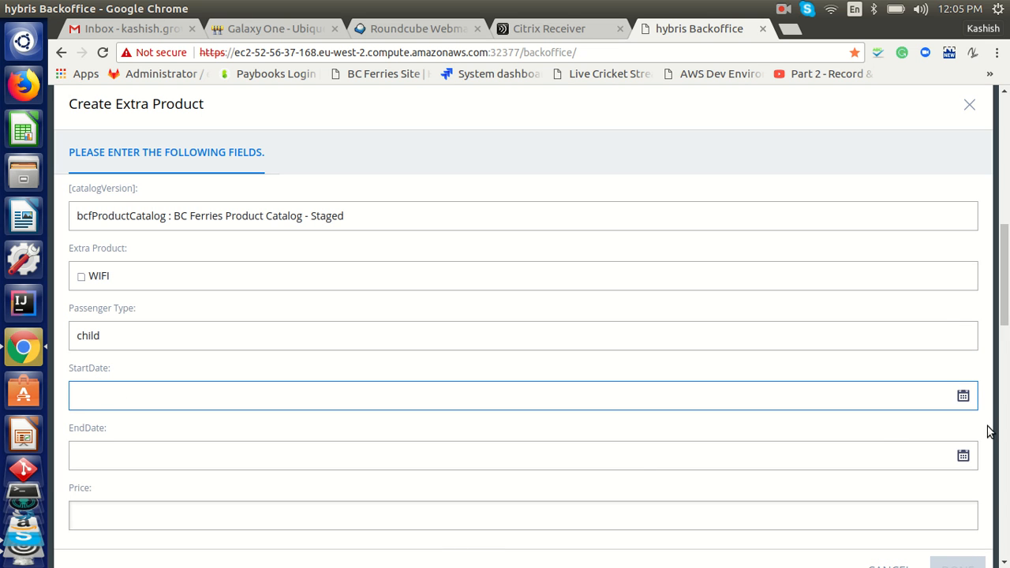
pyautogui.click(972, 404)
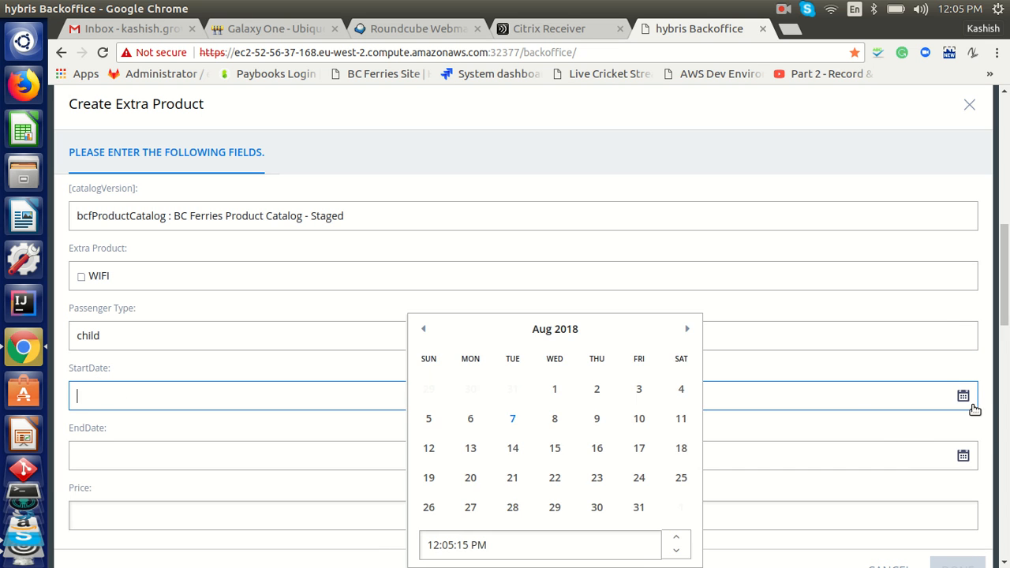
pyautogui.click(555, 391)
pyautogui.click(961, 456)
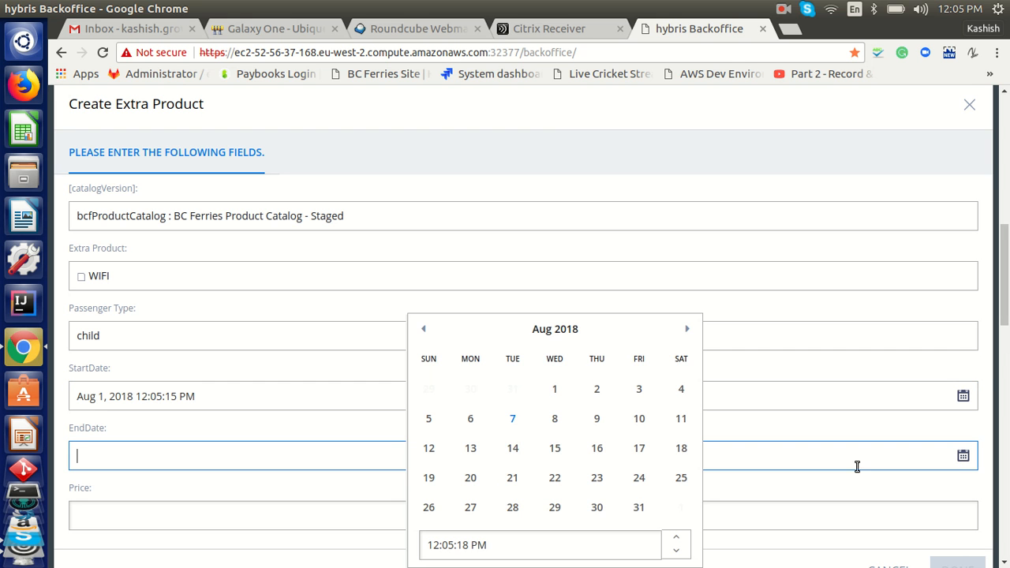
pyautogui.click(638, 508)
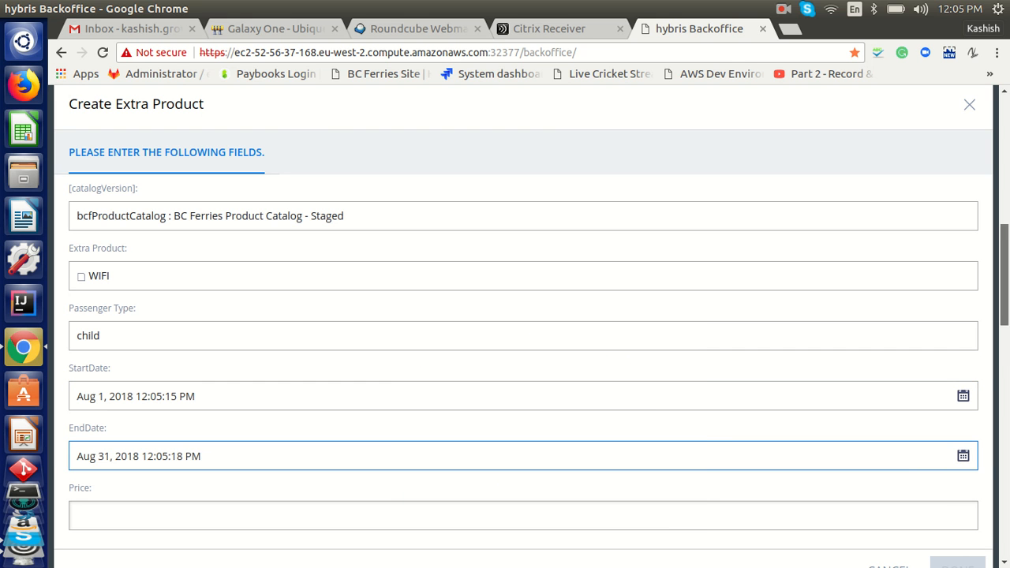
pyautogui.scroll(-3, 521, 315)
pyautogui.click(227, 339)
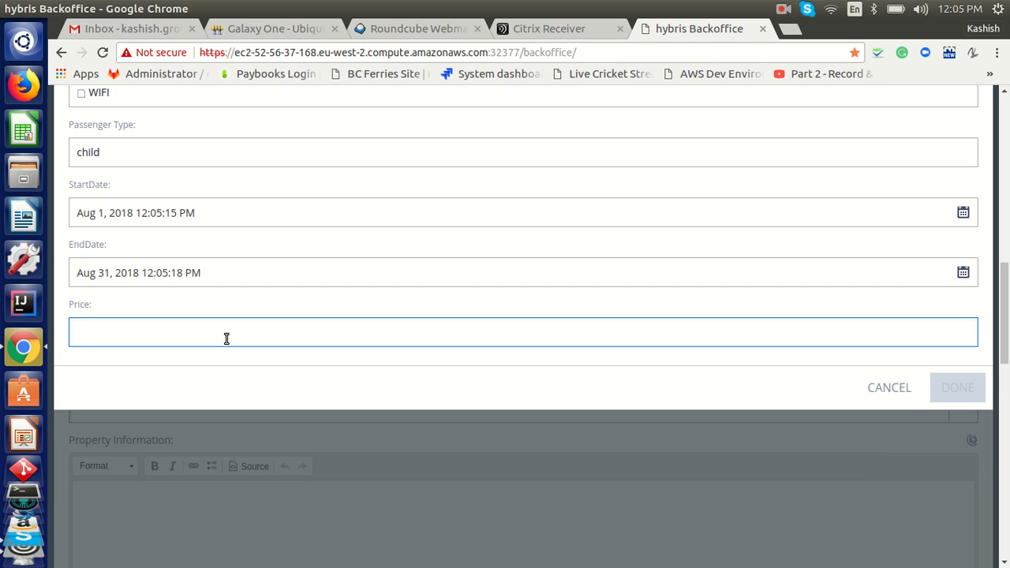
# Enter price 12, confirm the WIFI extra product, and move down to Review Location
pyautogui.write('12')
pyautogui.click(951, 397)
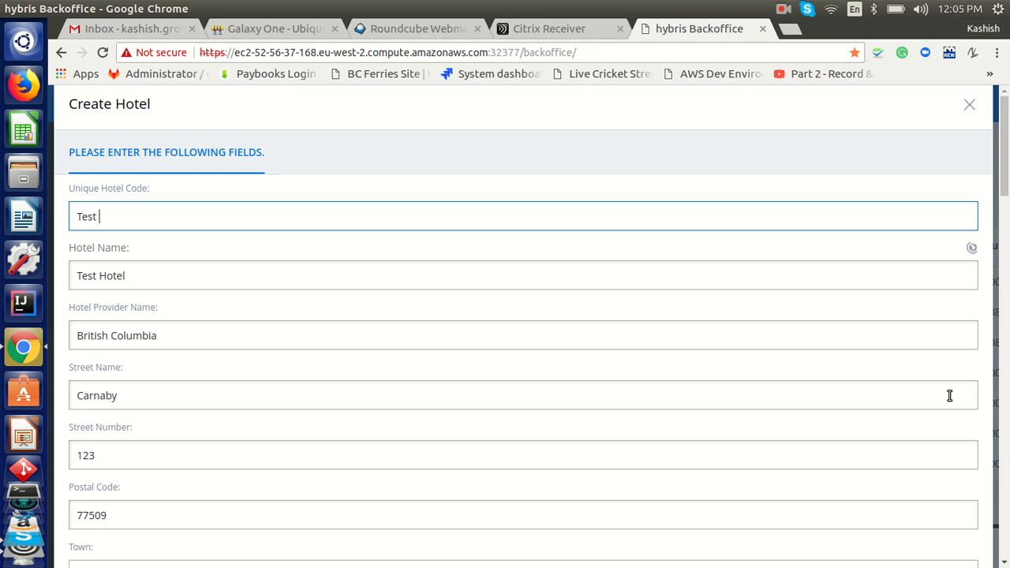
pyautogui.scroll(-7, 1007, 130)
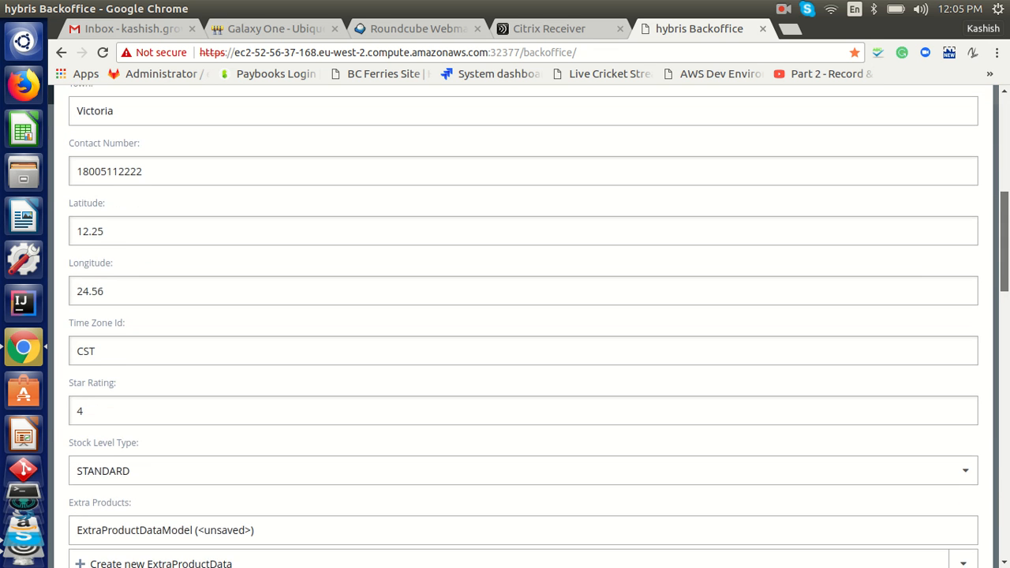
pyautogui.scroll(-2, 312, 358)
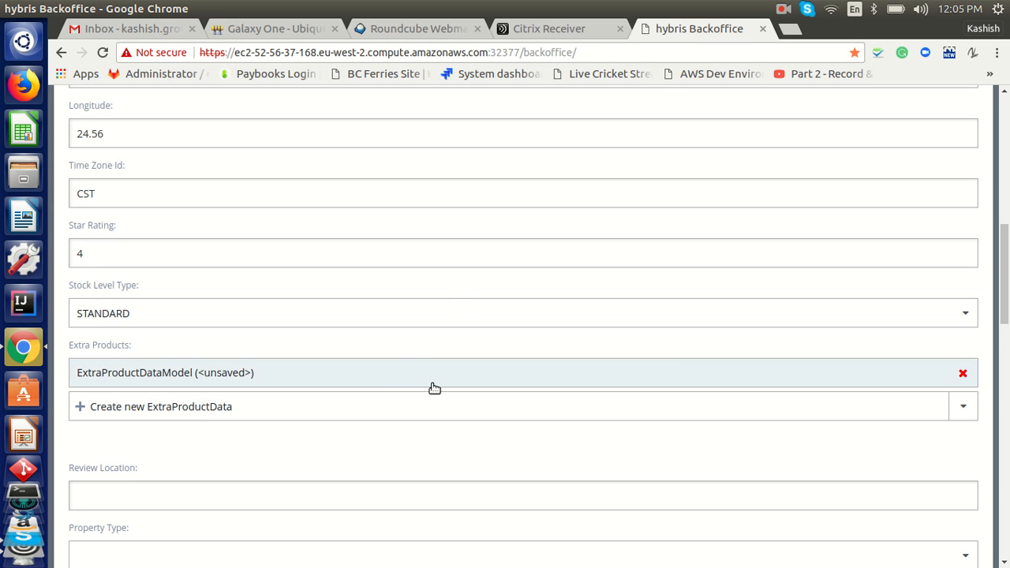
pyautogui.scroll(-3, 1006, 336)
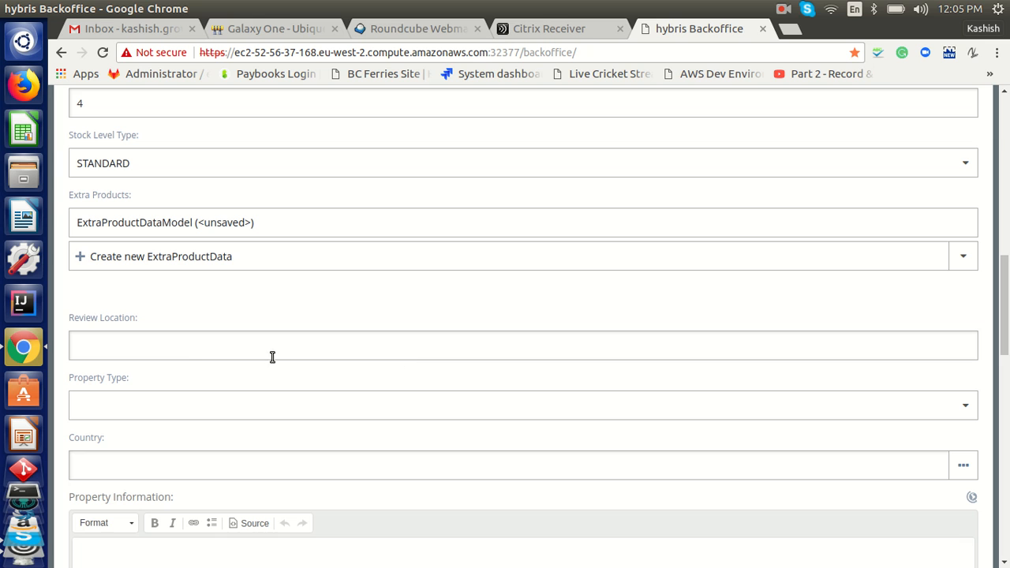
pyautogui.click(184, 357)
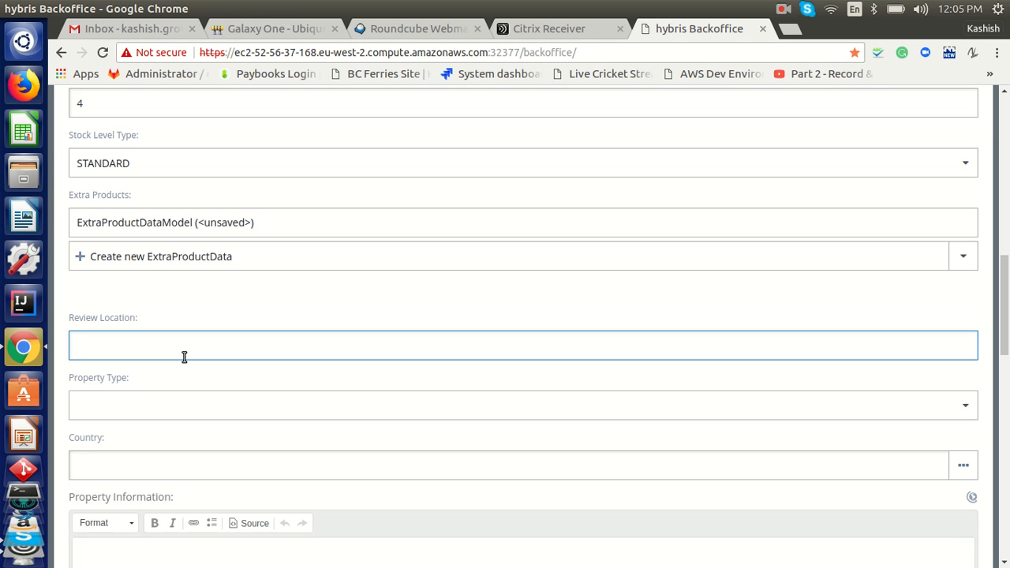
# Set review location 'Cleanest Property', property type Hotel and country Canada [CA]
pyautogui.write('Cleanest Property')
pyautogui.press('Tab')
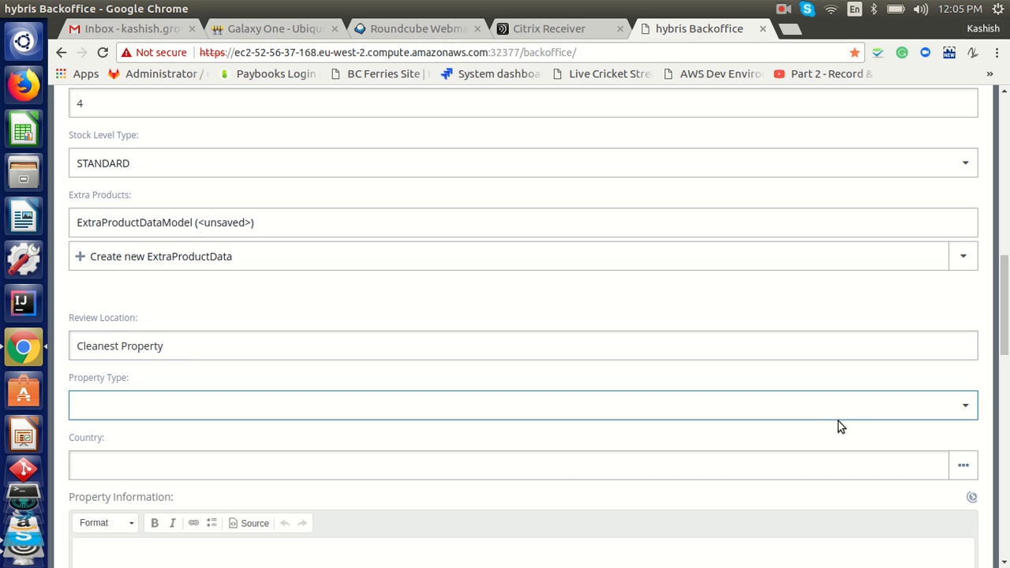
pyautogui.click(856, 410)
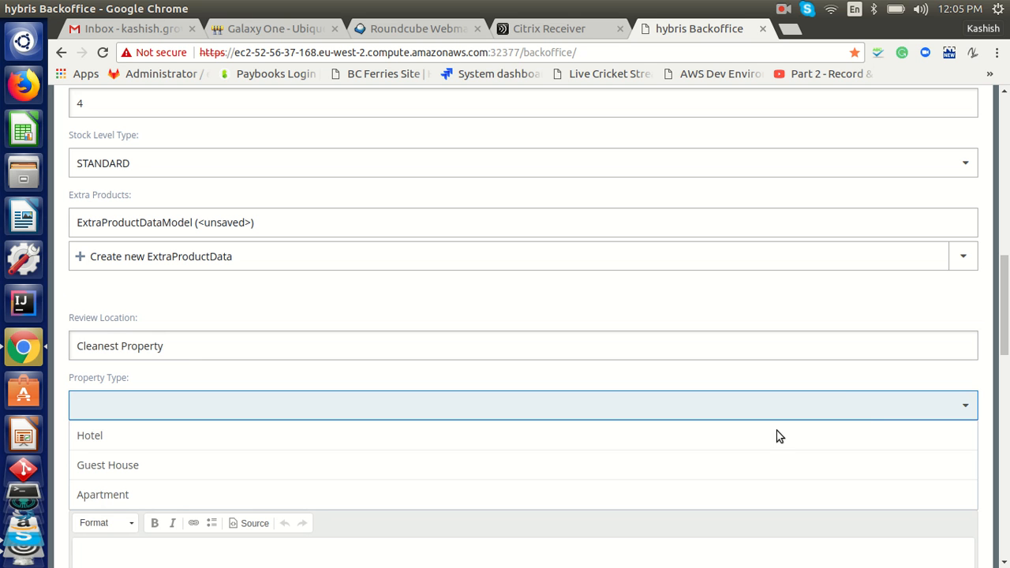
pyautogui.click(520, 439)
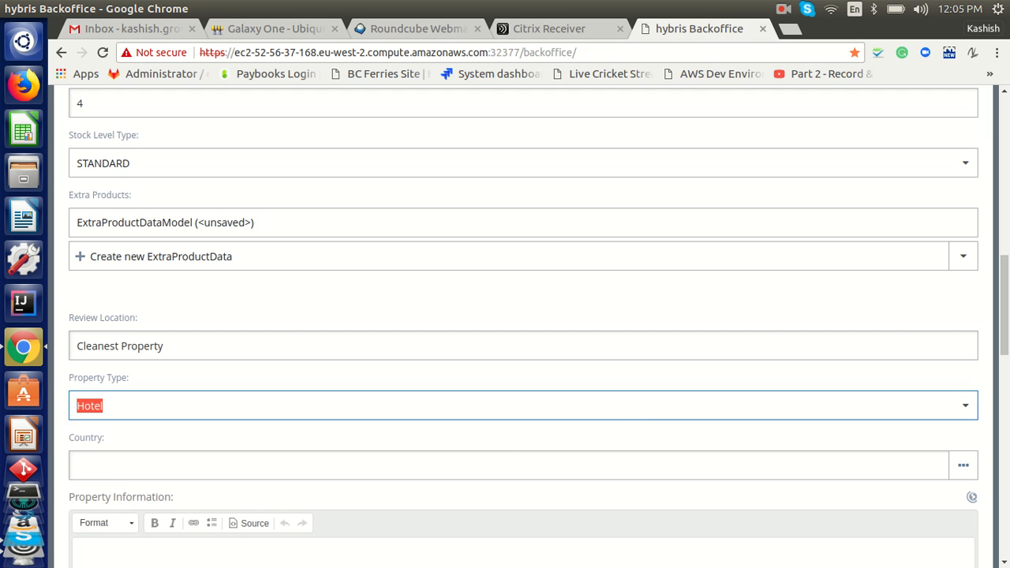
pyautogui.scroll(-3, 398, 282)
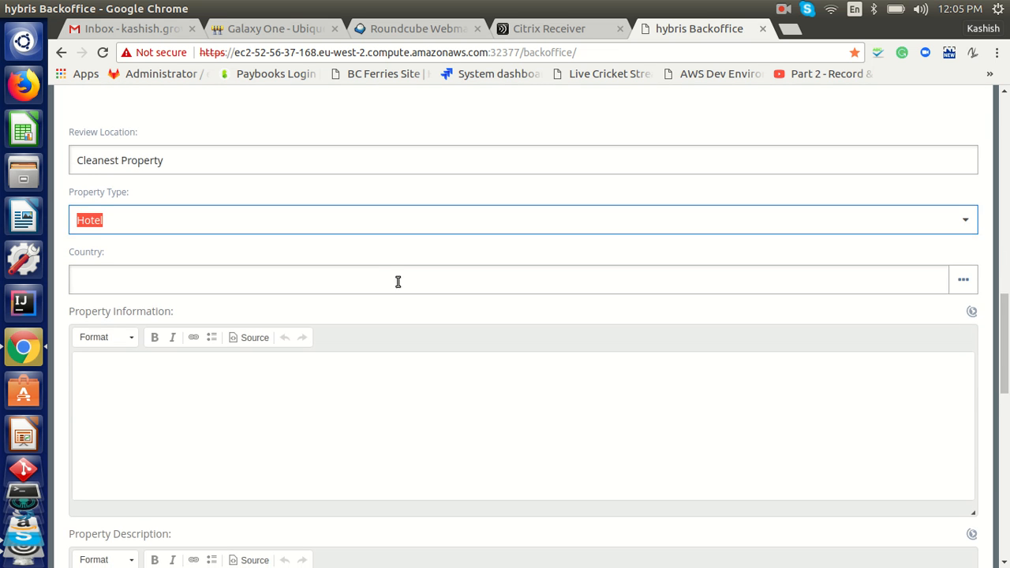
pyautogui.click(342, 284)
pyautogui.write('CA')
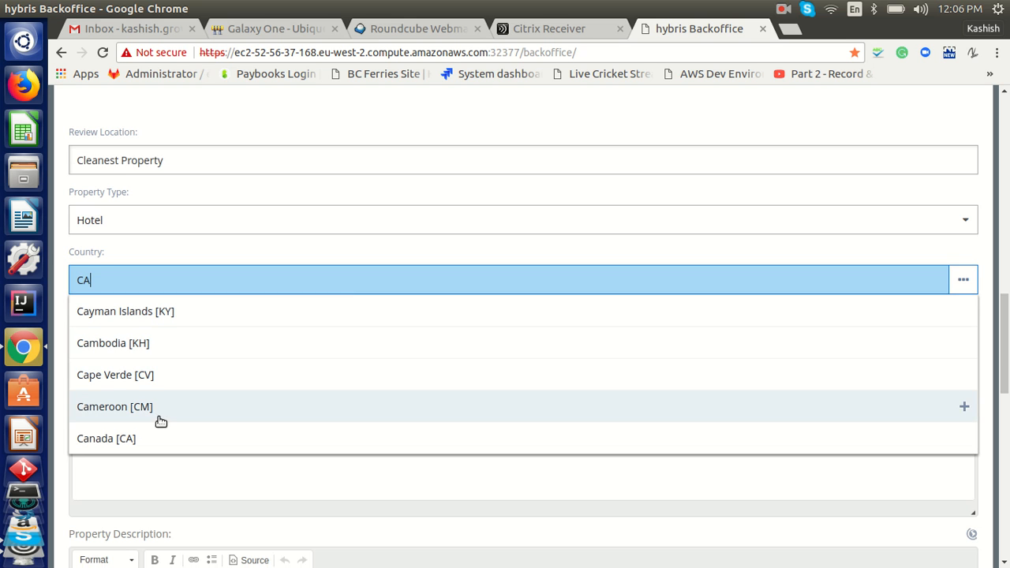
pyautogui.click(101, 446)
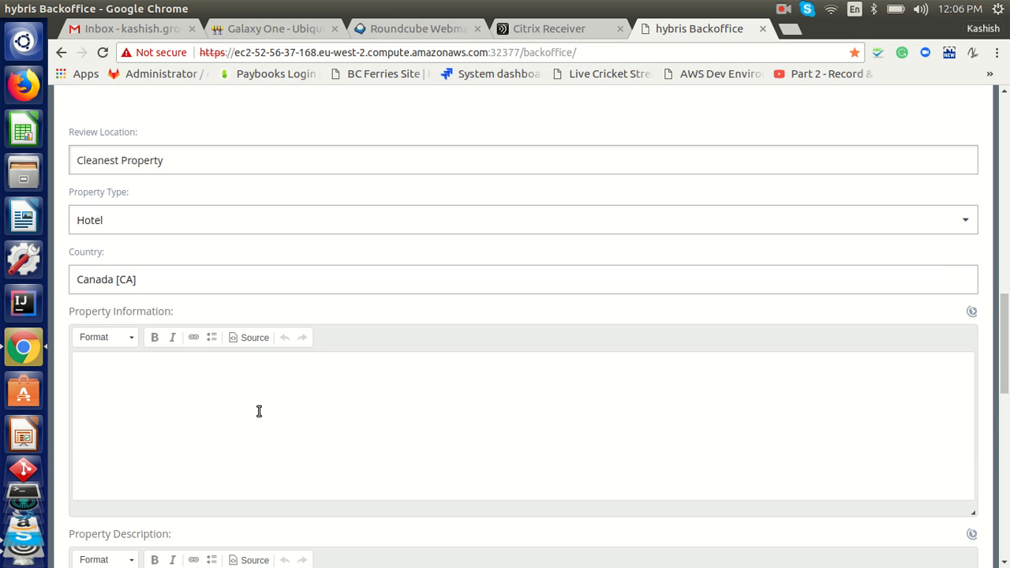
pyautogui.moveTo(1007, 315); pyautogui.dragTo(1007, 338)
# Write property information: 'This property is located in middle of the city and near to airport.'
pyautogui.click(360, 260)
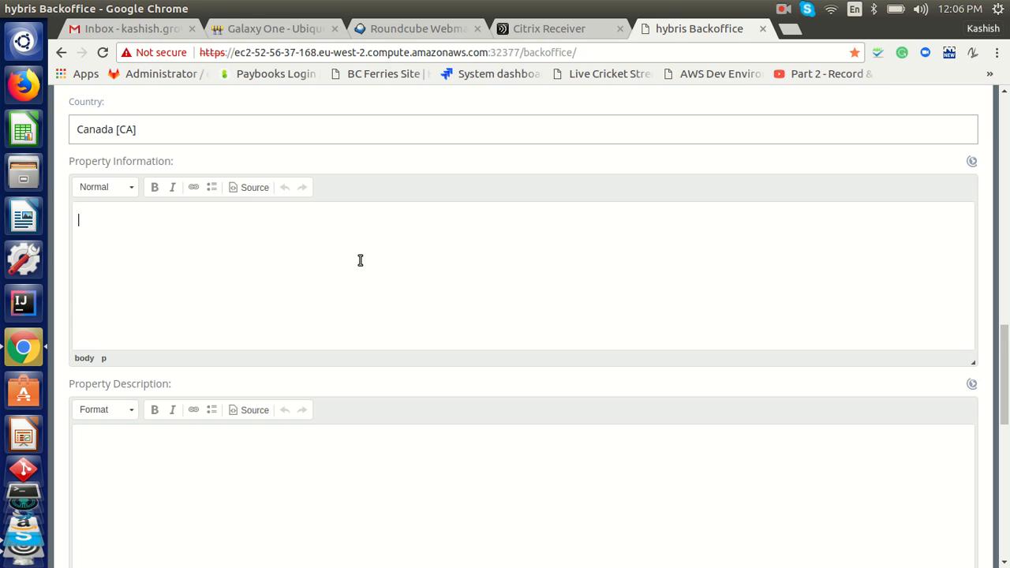
pyautogui.write('This is')
pyautogui.press('BackSpace')
pyautogui.press('BackSpace')
pyautogui.press('BackSpace')
pyautogui.write('property is')
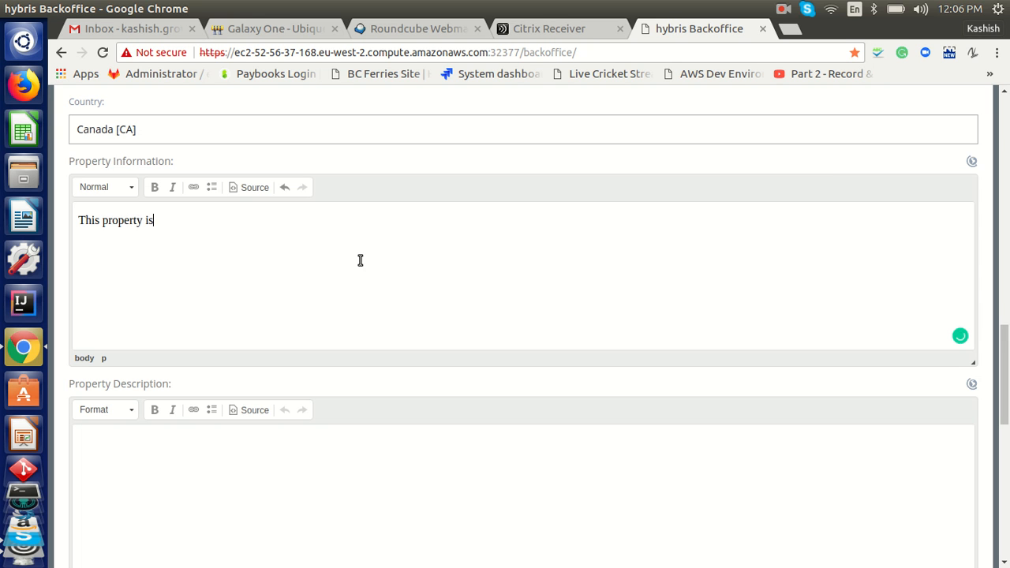
pyautogui.write(' located in middle of ')
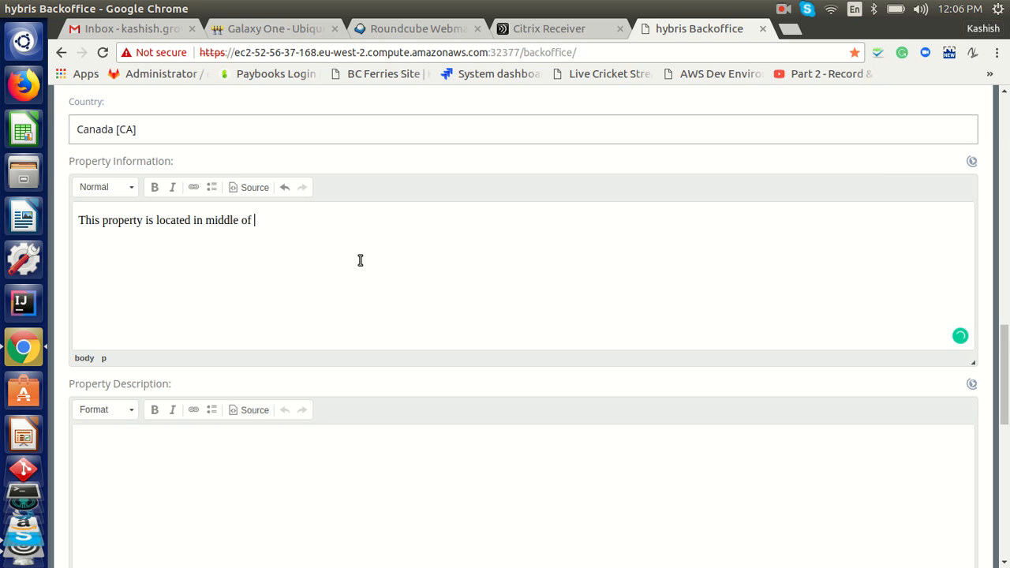
pyautogui.write('the city and near to airport.')
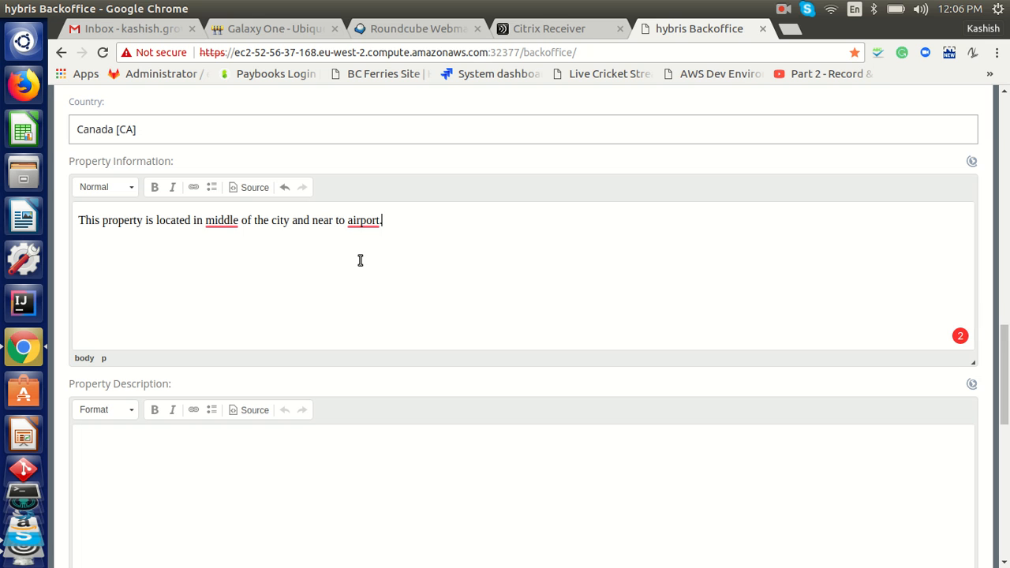
# Start the property description 'This is best property available in the town.'
pyautogui.click(179, 457)
pyautogui.scroll(-4, 364, 381)
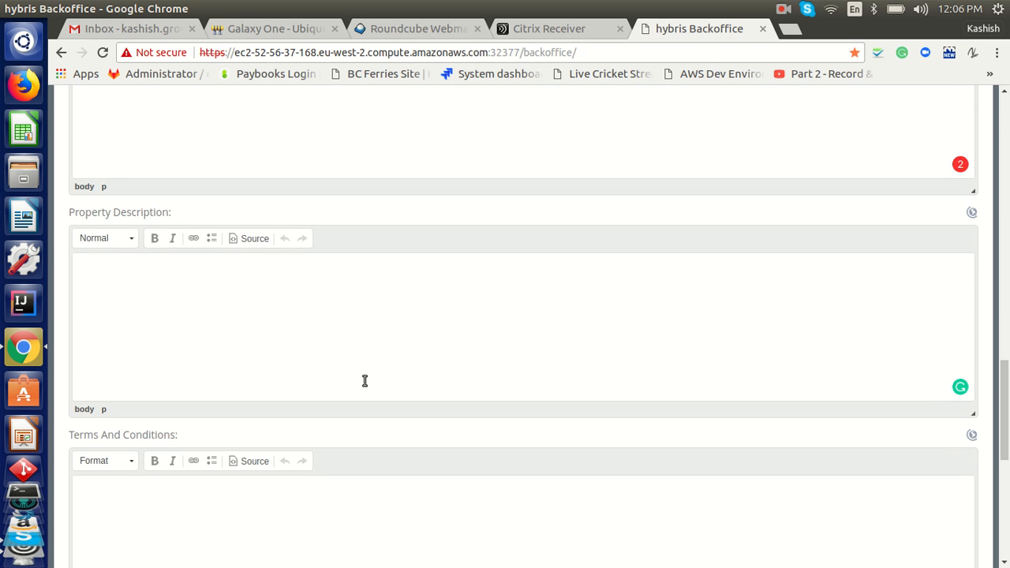
pyautogui.write('This is best prope')
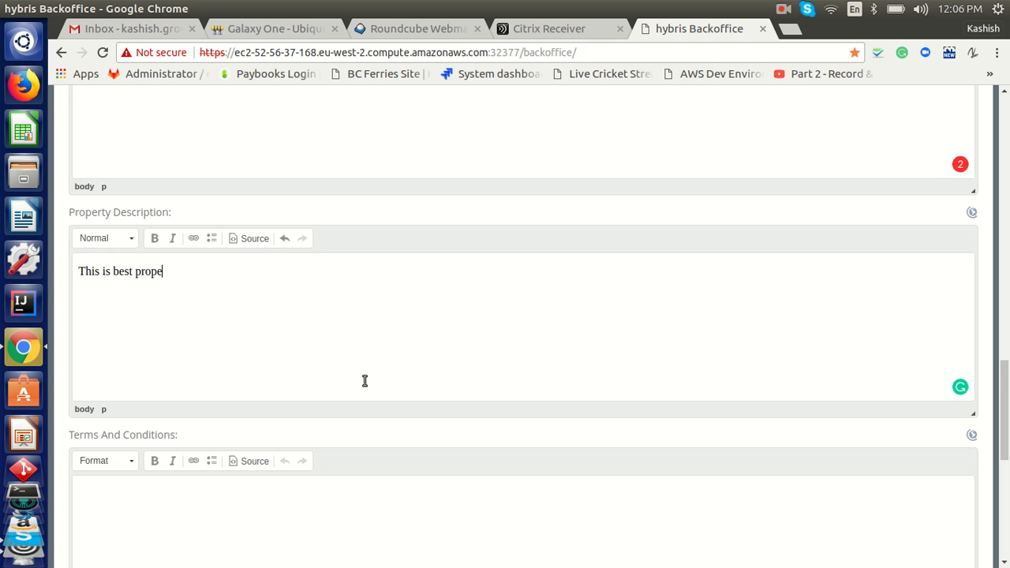
pyautogui.write('rty availab')
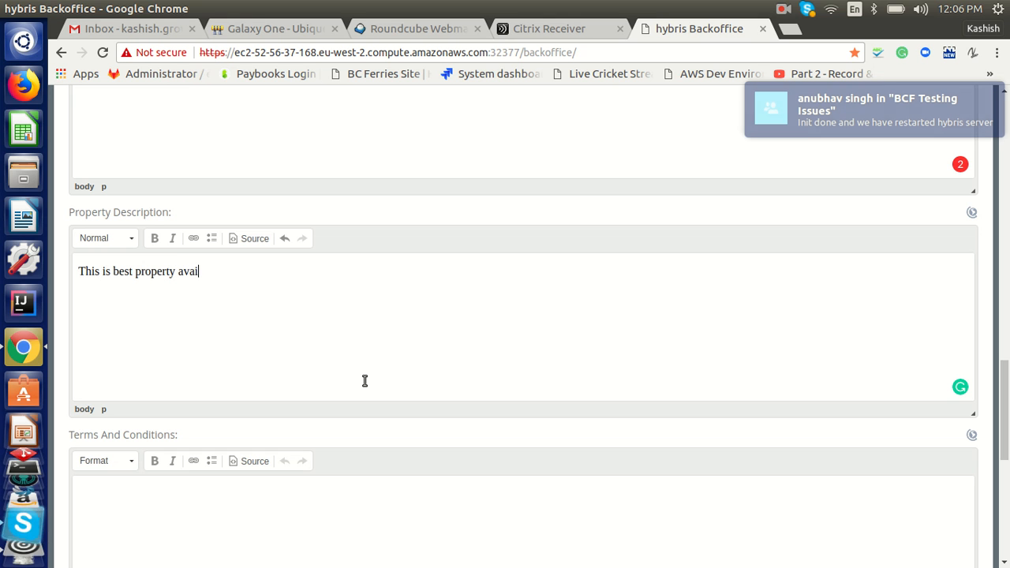
pyautogui.write('le')
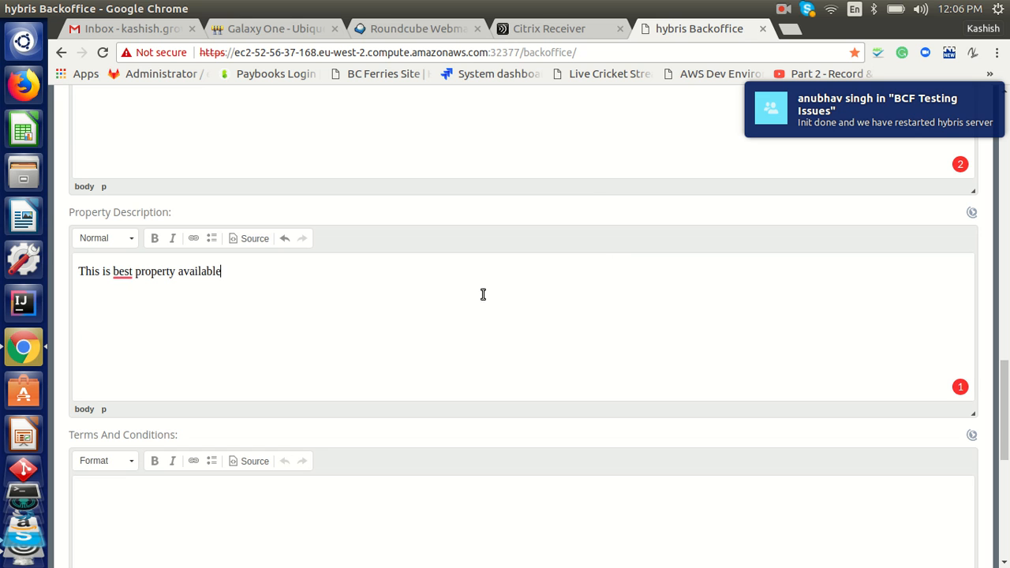
pyautogui.write(' i')
pyautogui.write('n the two')
pyautogui.press('BackSpace')
pyautogui.press('BackSpace')
# Finish the description and write terms 'Your purchase doesn't guarantee confirmation', correcting the spelling
pyautogui.write('own.')
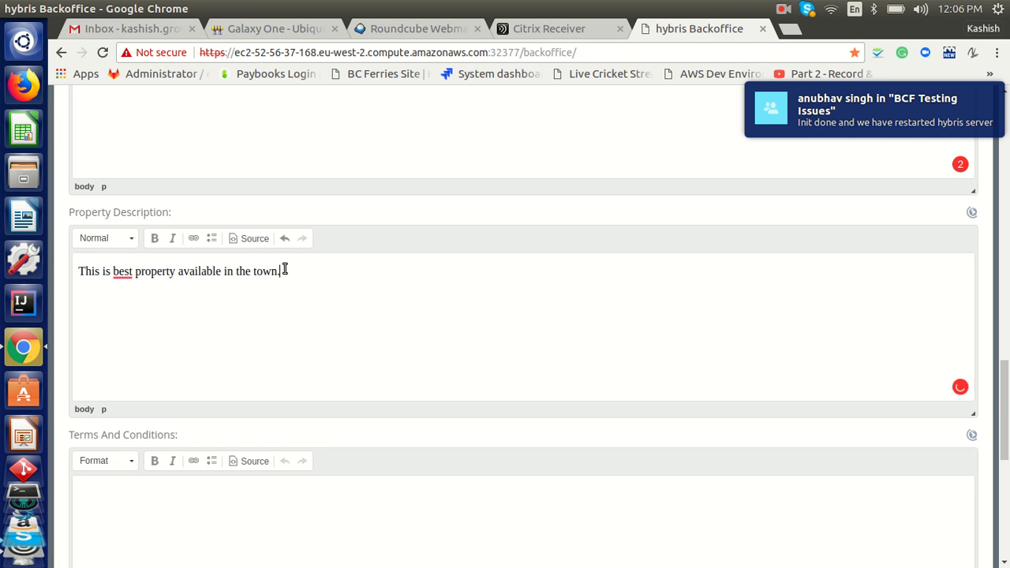
pyautogui.scroll(-3, 911, 457)
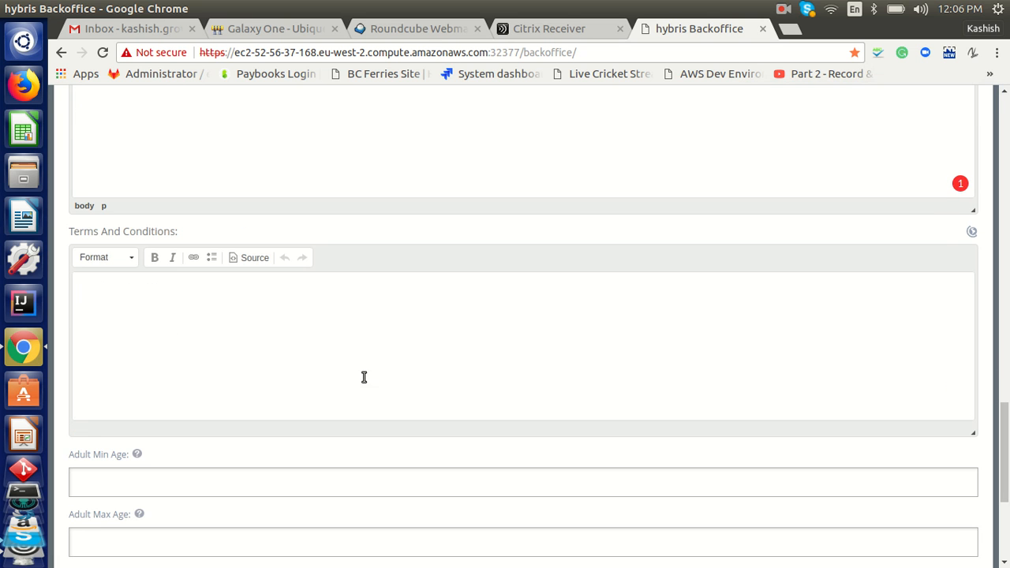
pyautogui.click(180, 332)
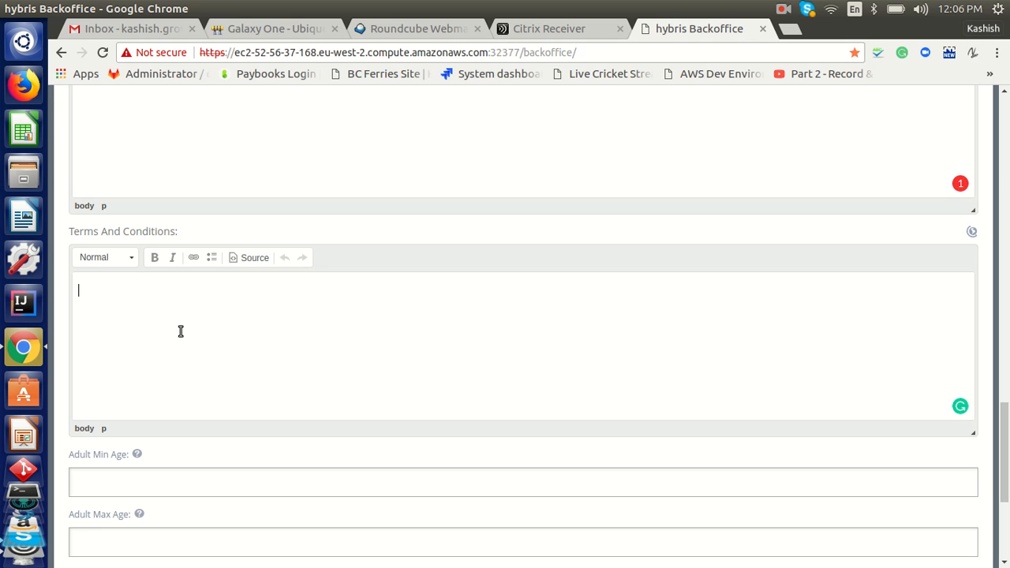
pyautogui.write('Your purcha')
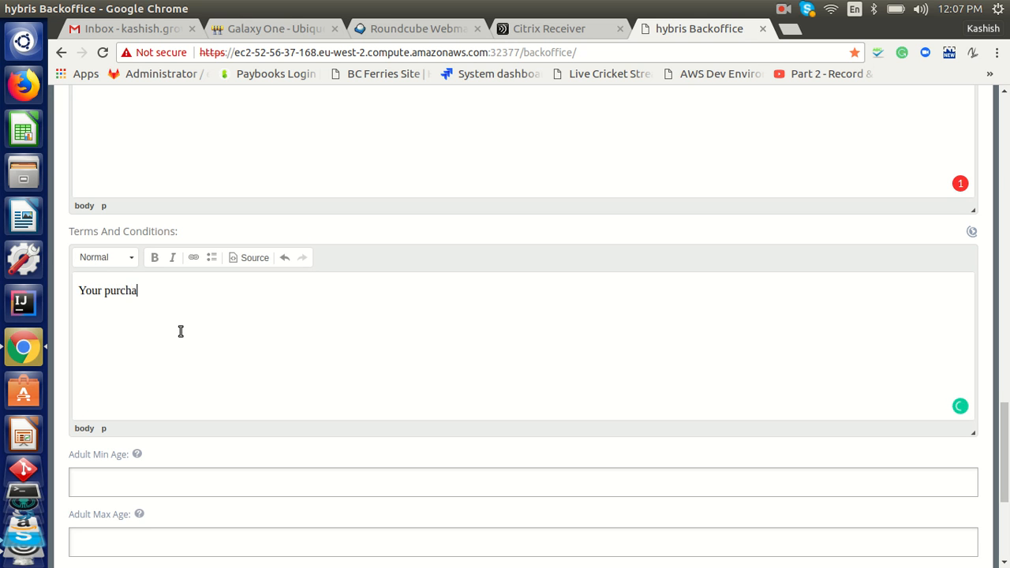
pyautogui.write("se doesn't guareentee")
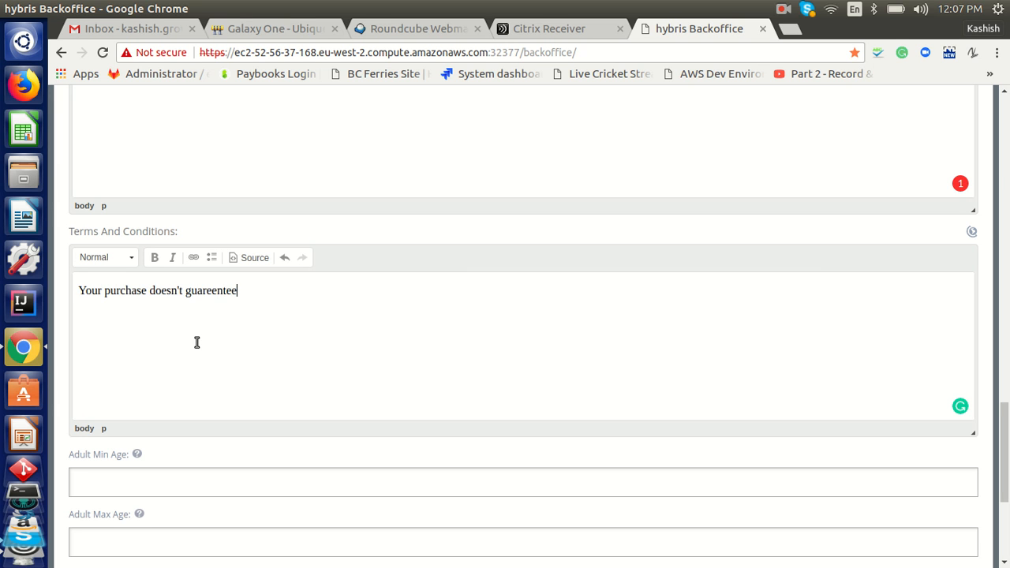
pyautogui.write(' conf')
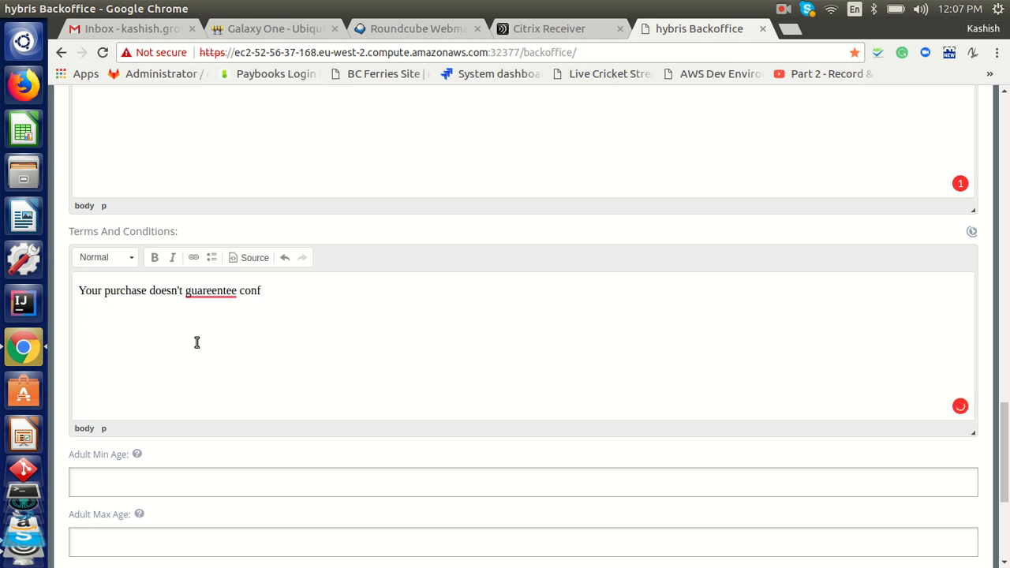
pyautogui.write('irmation')
pyautogui.moveTo(215, 293)
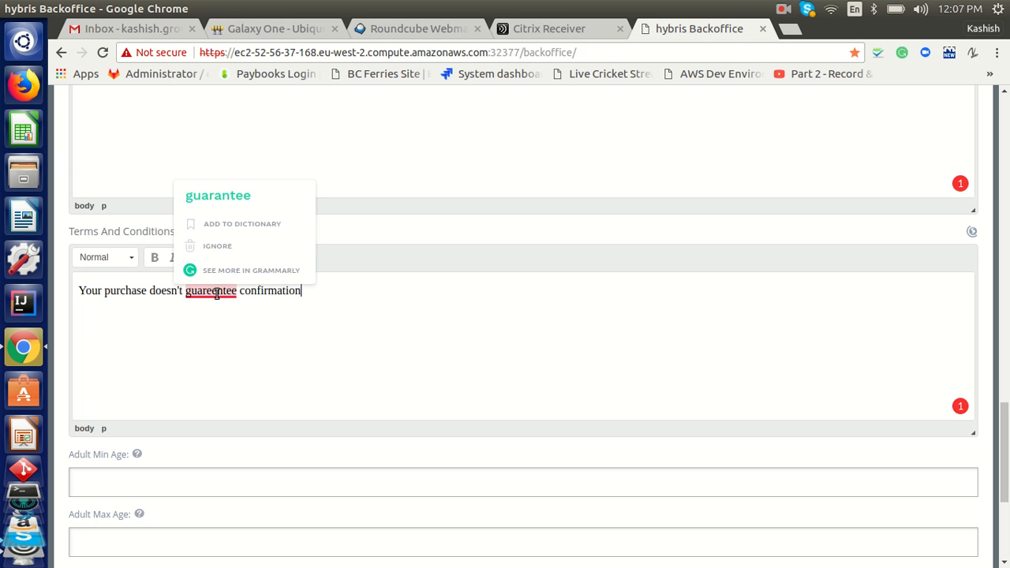
pyautogui.click(268, 204)
# Set adult ages 18 to 27 and child ages 12 to 19
pyautogui.click(182, 478)
pyautogui.write('1')
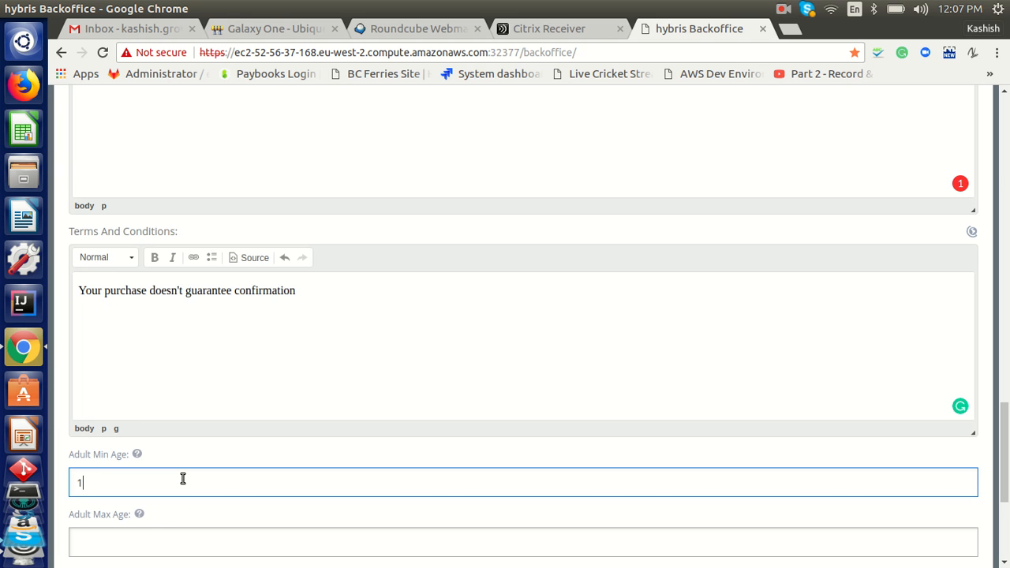
pyautogui.write('8')
pyautogui.press('Tab')
pyautogui.write('27')
pyautogui.press('Tab')
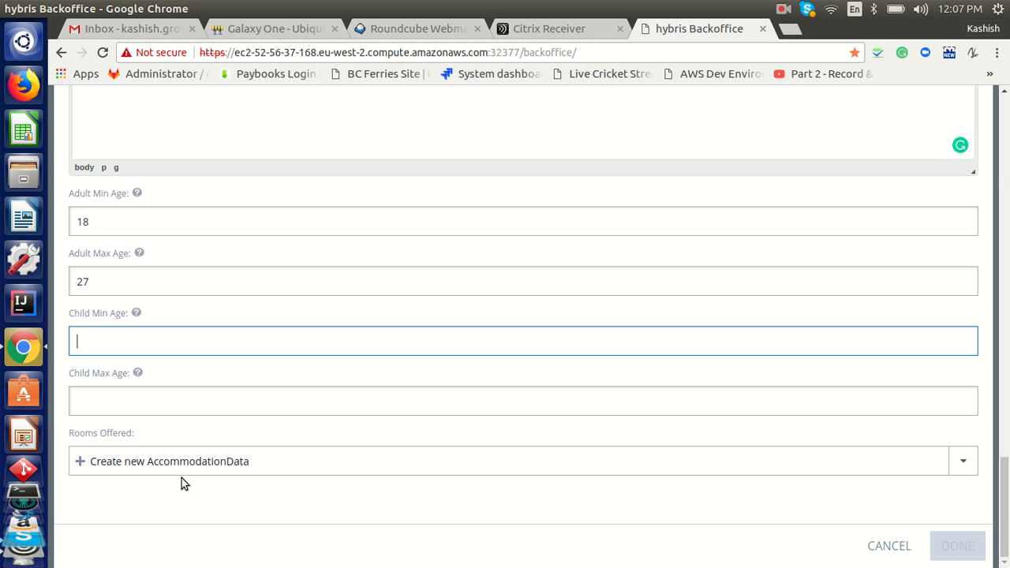
pyautogui.write('12')
pyautogui.press('Tab')
pyautogui.write('19')
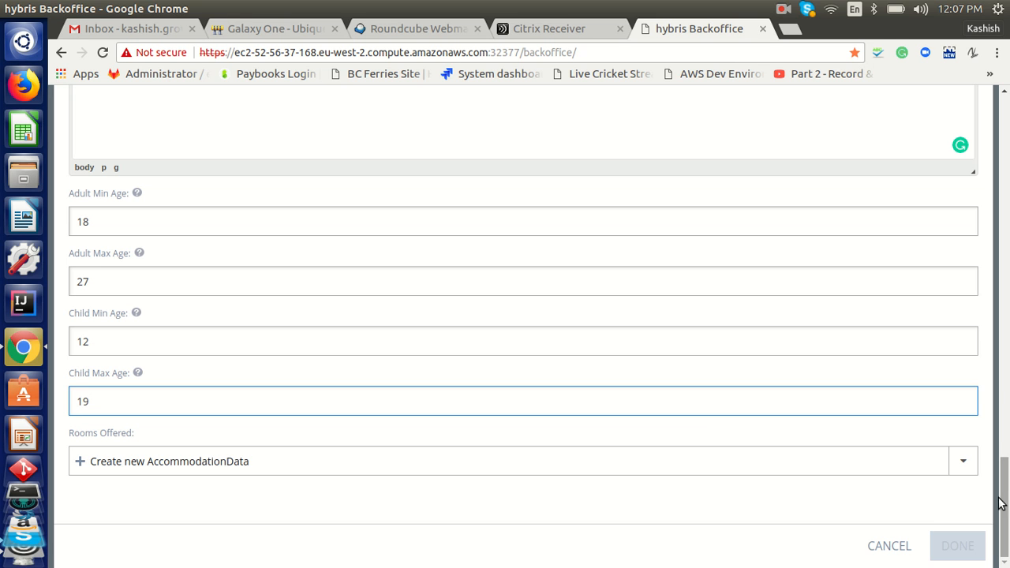
# Create a new offered room with code Room 1 named Deluxe Standard Room
pyautogui.click(160, 461)
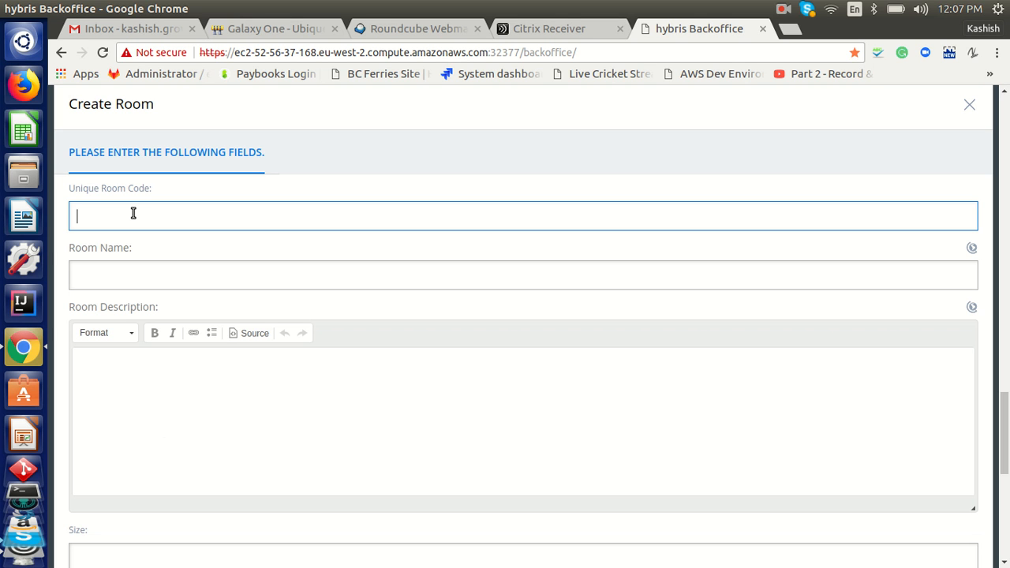
pyautogui.write('Room 1')
pyautogui.press('Tab')
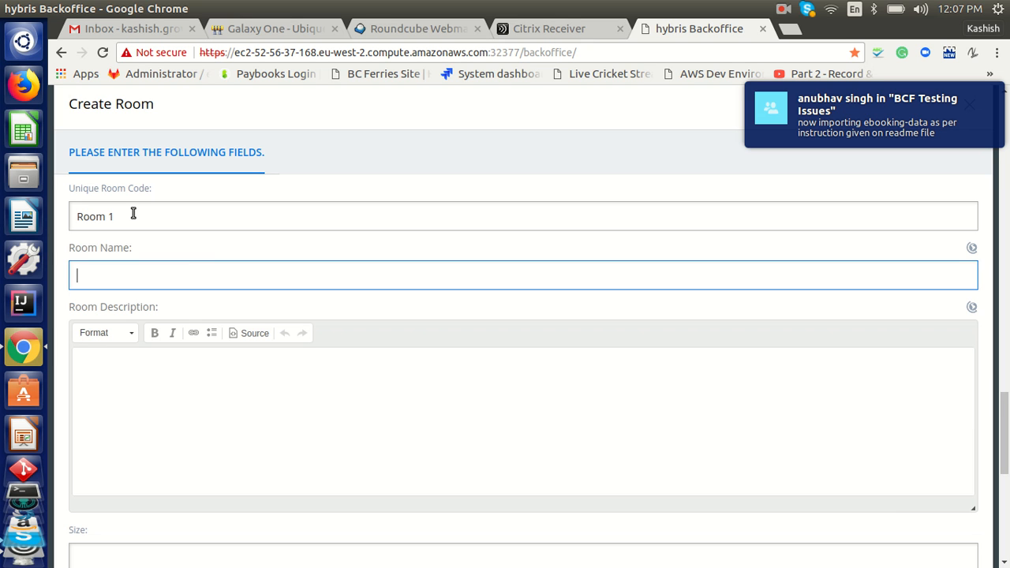
pyautogui.write('Deluxe Standard ro')
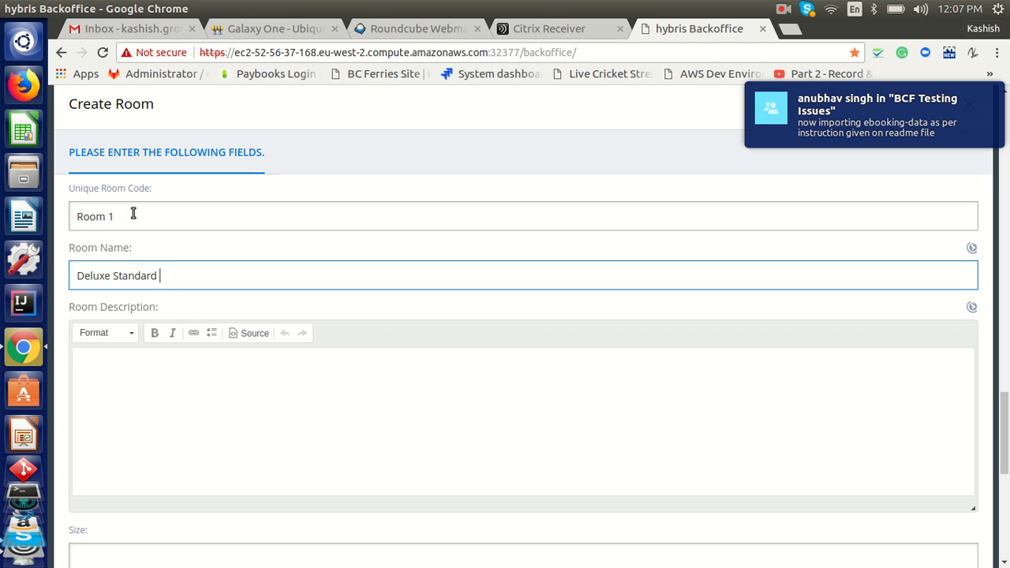
pyautogui.press('BackSpace')
pyautogui.press('BackSpace')
pyautogui.write('Room')
# Describe the room as 'It has all the amenities and is available at best prices'
pyautogui.press('Tab')
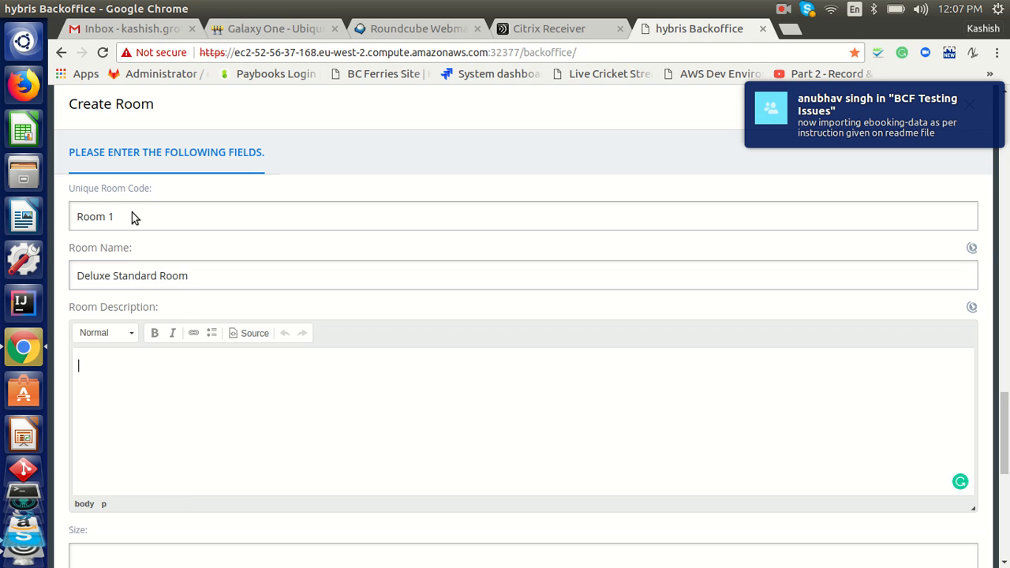
pyautogui.write('It has al')
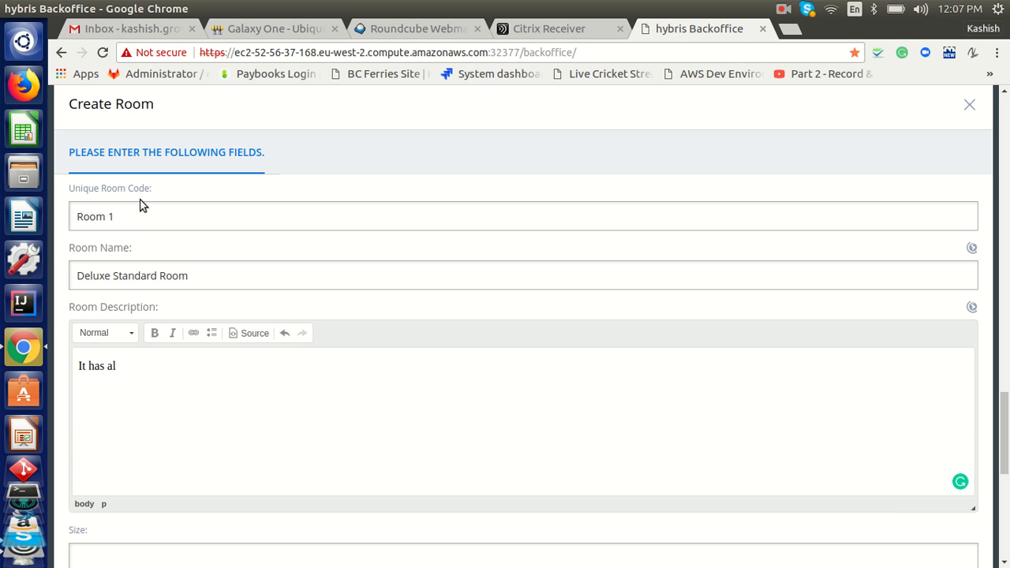
pyautogui.write('l the amenities and is ava')
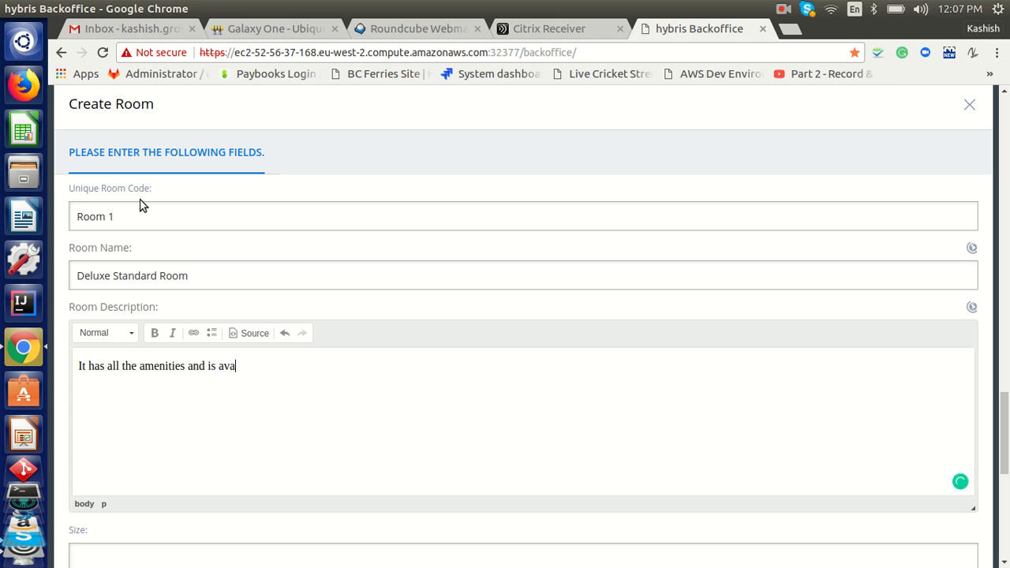
pyautogui.write('ilable at best prices')
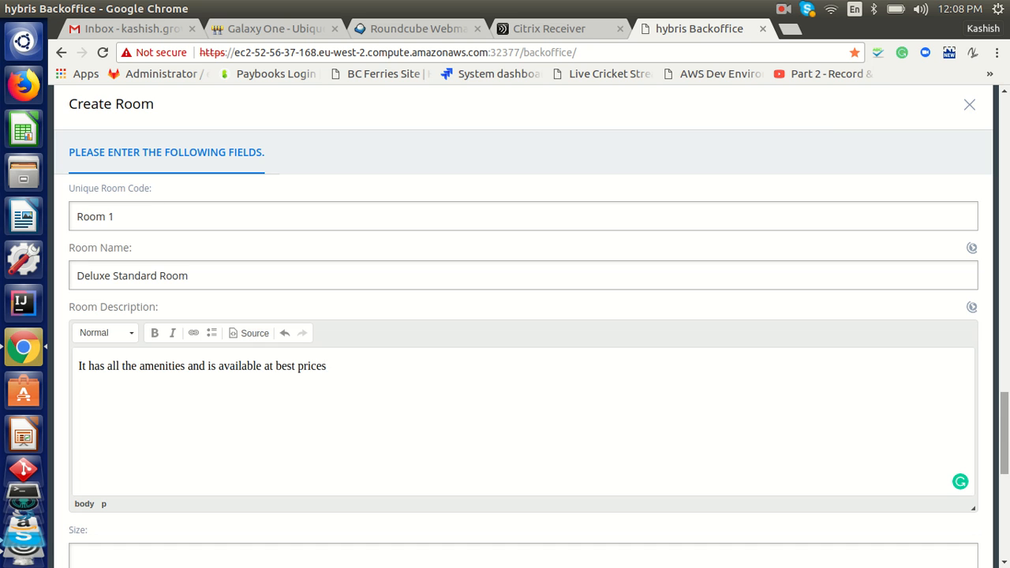
# Give the room size 25 and facilities ALARM_CLOCK, AIR_CONDITIONING and WIFI
pyautogui.moveTo(1004, 434); pyautogui.dragTo(1004, 504)
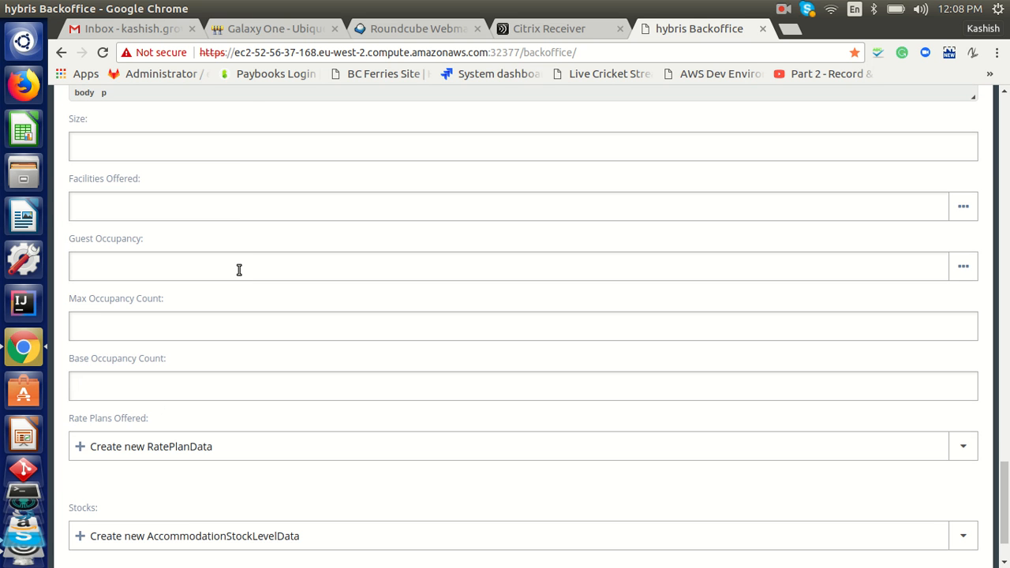
pyautogui.click(253, 155)
pyautogui.write('25')
pyautogui.press('Tab')
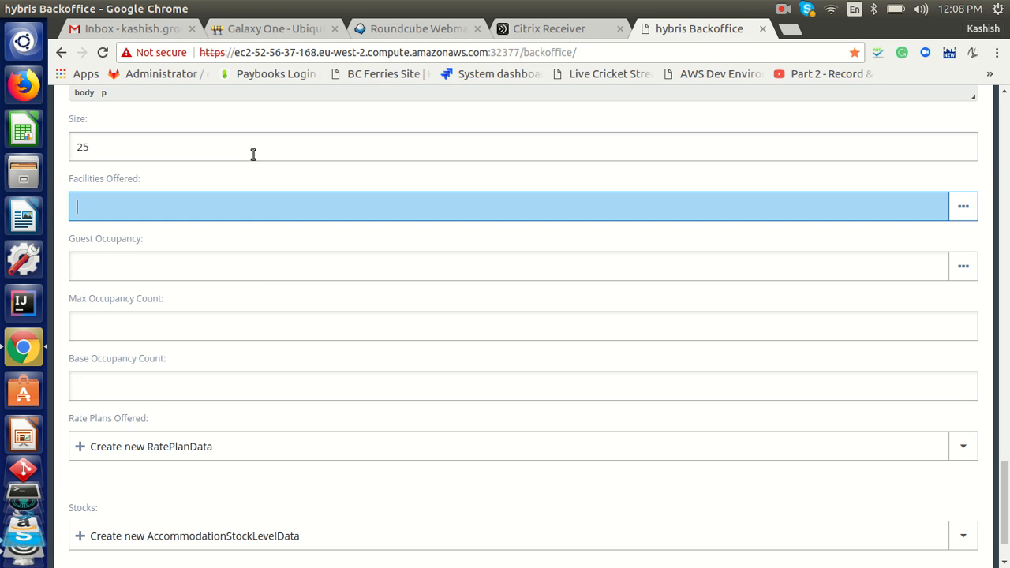
pyautogui.click(293, 207)
pyautogui.click(182, 276)
pyautogui.click(204, 237)
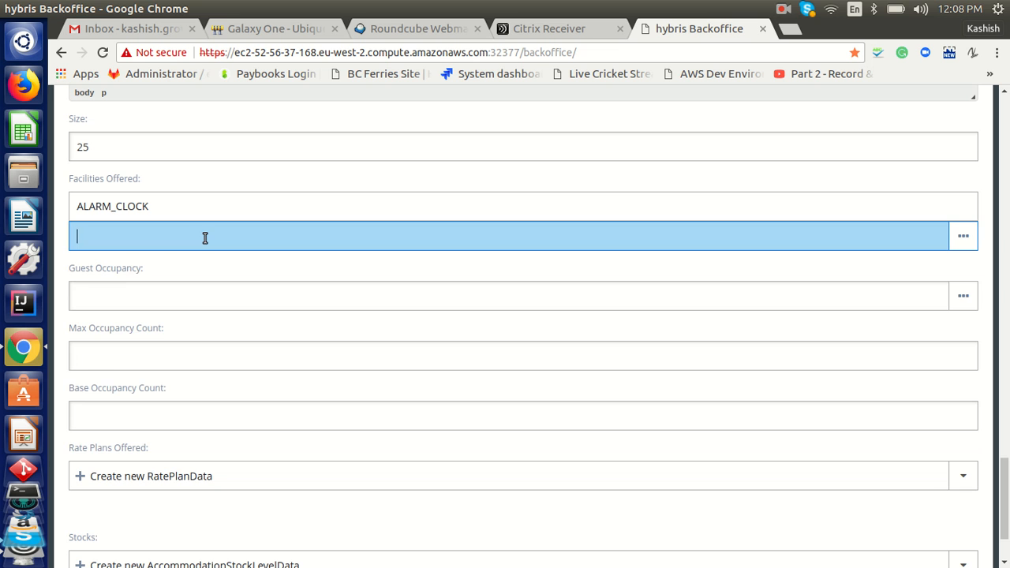
pyautogui.click(189, 269)
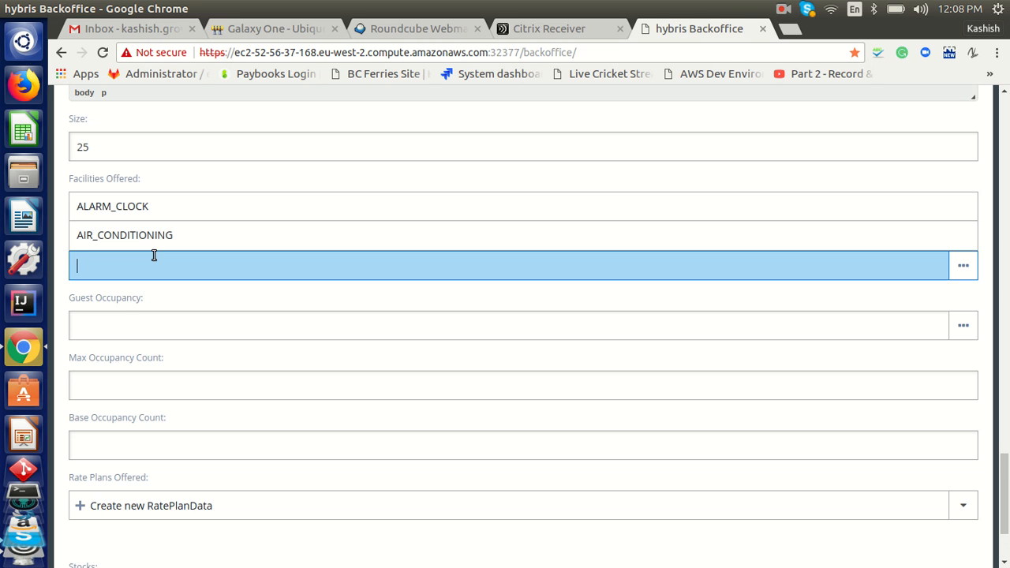
pyautogui.click(149, 255)
pyautogui.click(110, 358)
# Add adult 1-3 and child 0-3 guest occupancies, set maximum occupancy 3, and start base occupancy
pyautogui.click(135, 362)
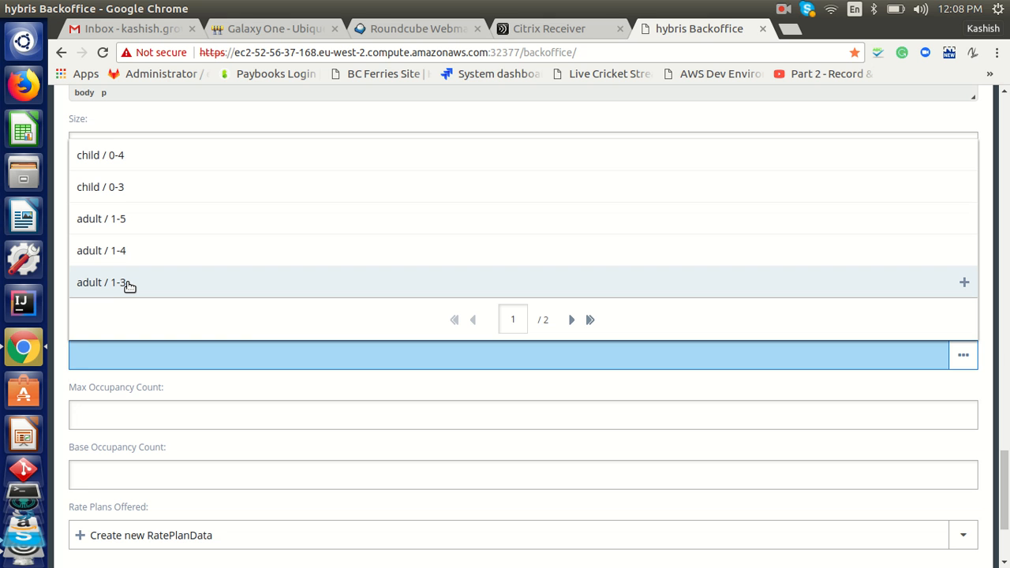
pyautogui.click(128, 286)
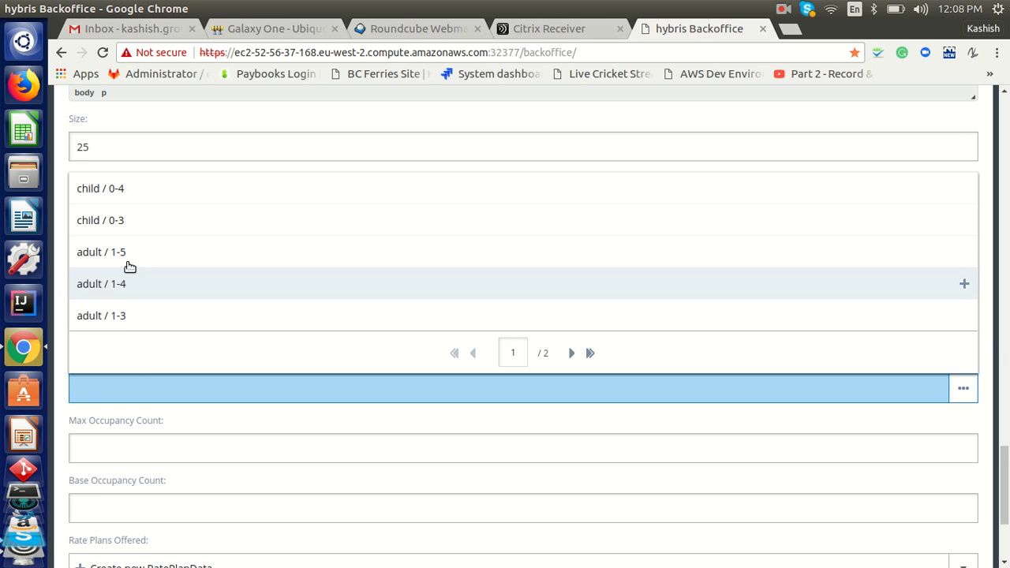
pyautogui.click(123, 224)
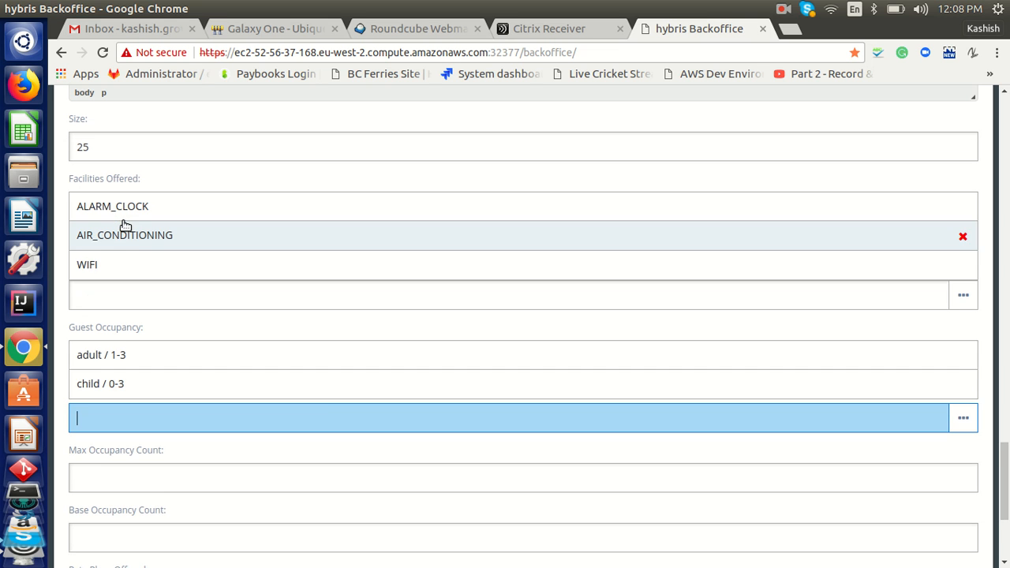
pyautogui.scroll(-5, 1006, 470)
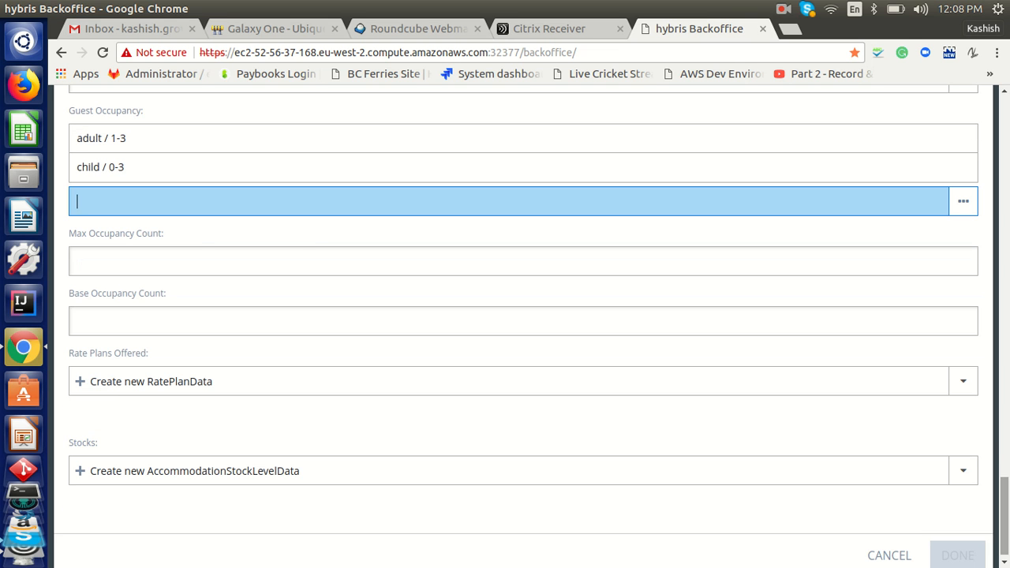
pyautogui.click(199, 258)
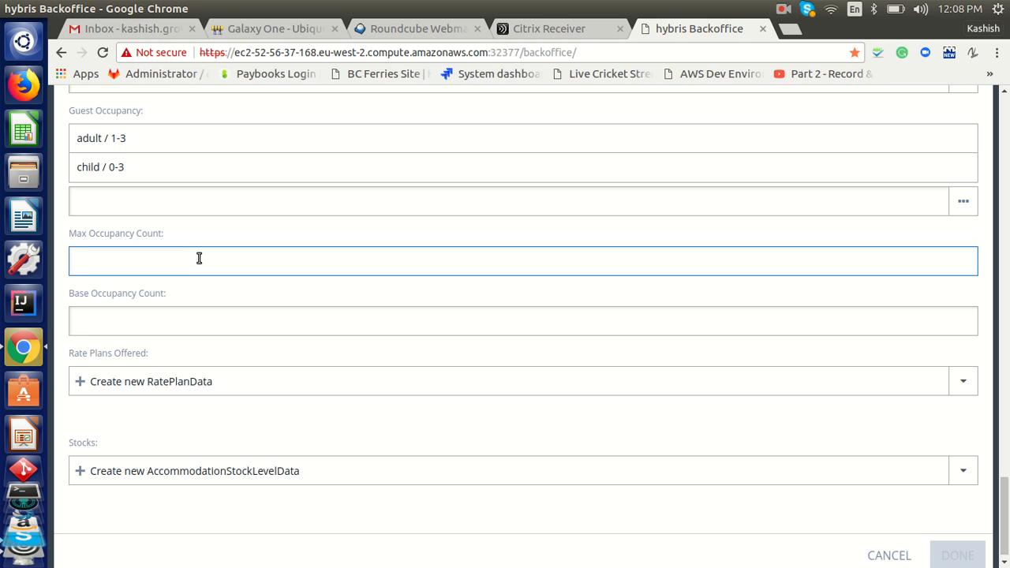
pyautogui.write('3')
pyautogui.click(150, 326)
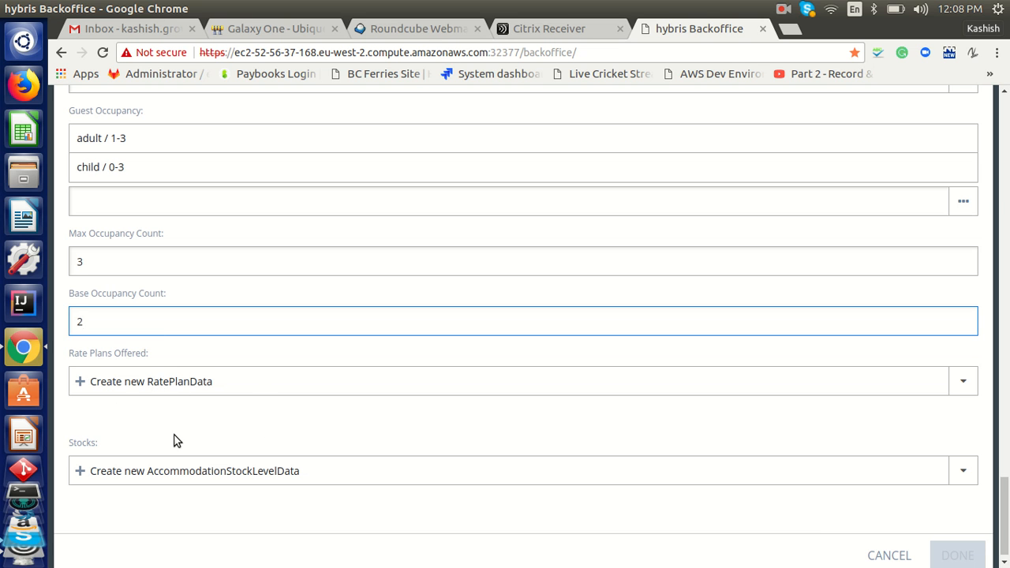
# Start a new rate plan with code 'Rate Plan Test 1' and name 'Season 1'
pyautogui.click(123, 386)
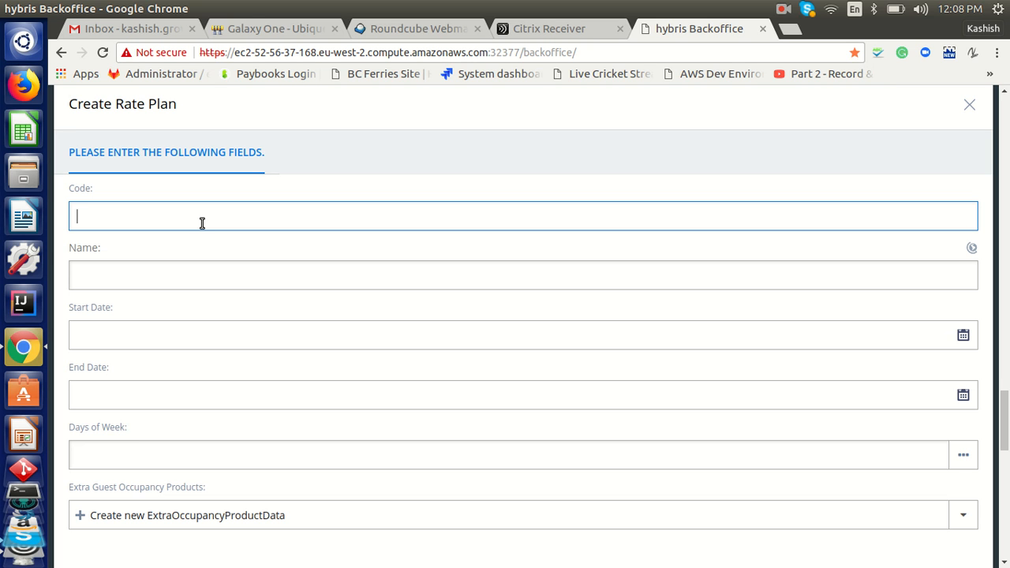
pyautogui.write('Rate Plan Test 1')
pyautogui.press('Tab')
pyautogui.write('Season 1')
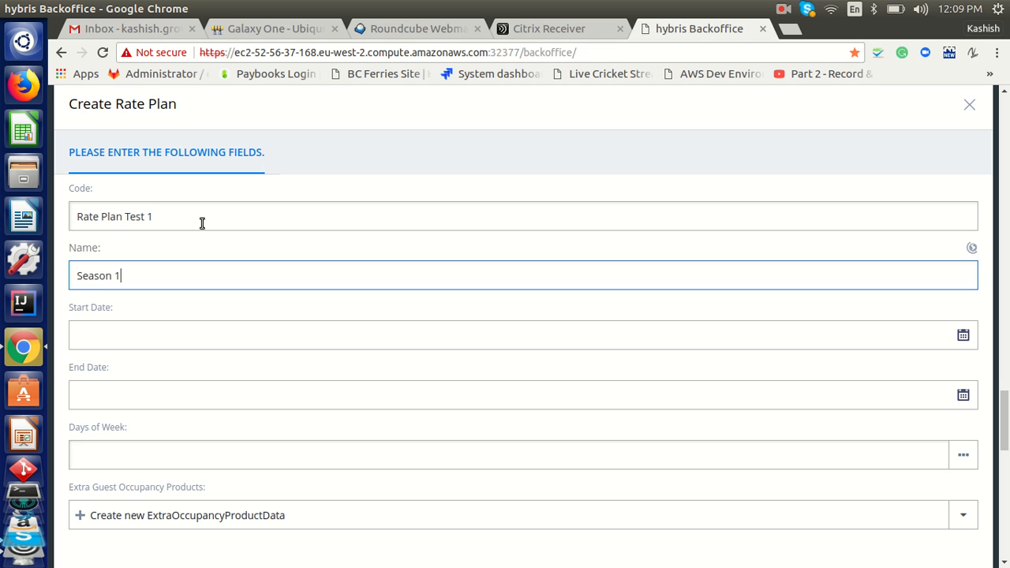
# Set the rate plan to run from Aug 1, 2018 to Oct 31, 2018
pyautogui.click(249, 336)
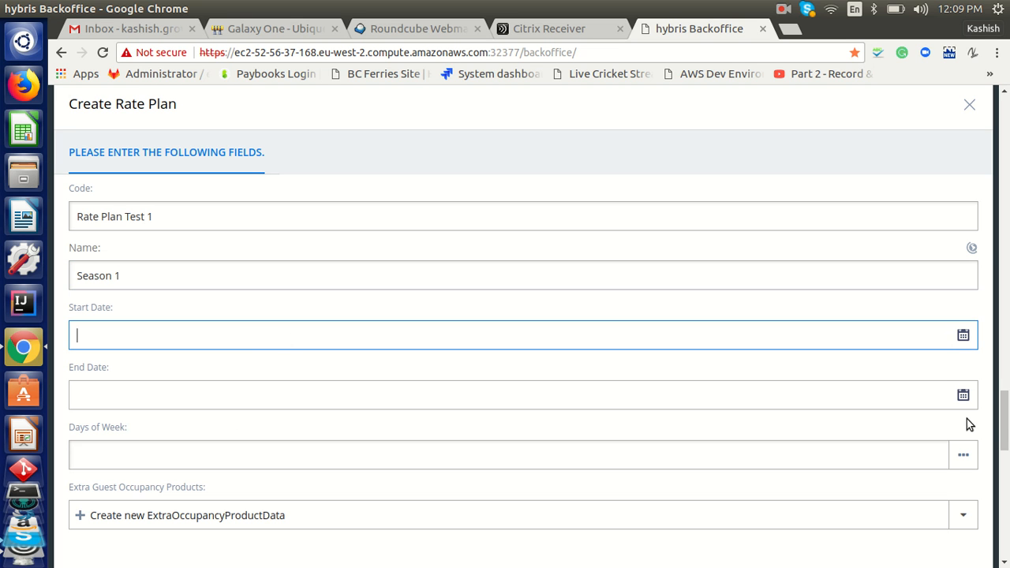
pyautogui.click(952, 346)
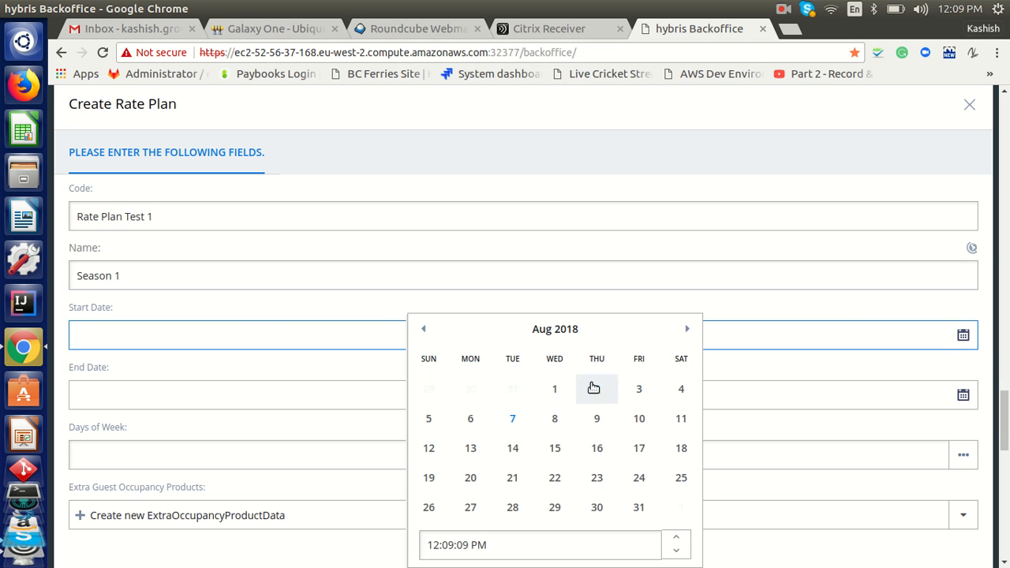
pyautogui.click(555, 389)
pyautogui.click(957, 396)
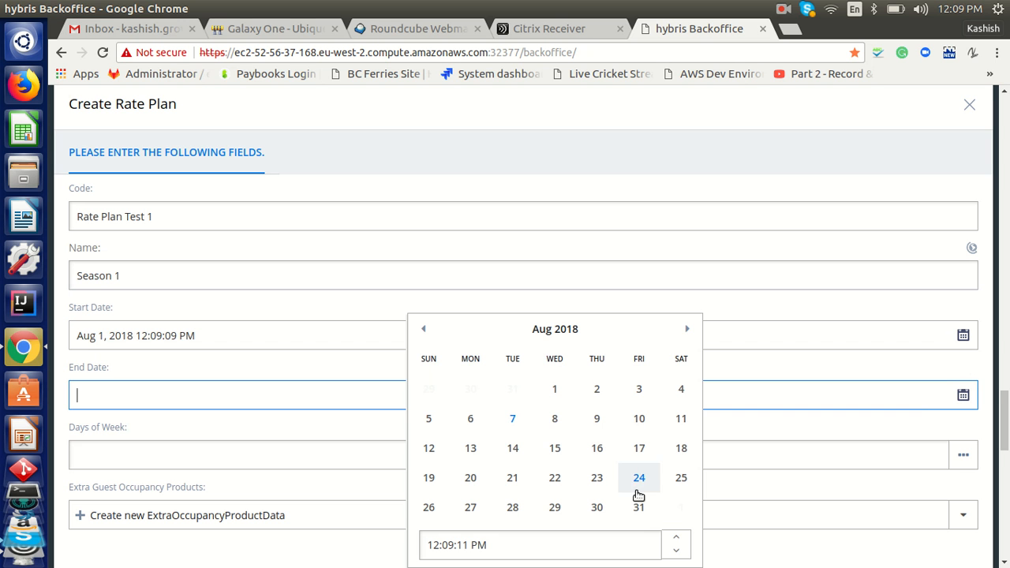
pyautogui.click(685, 330)
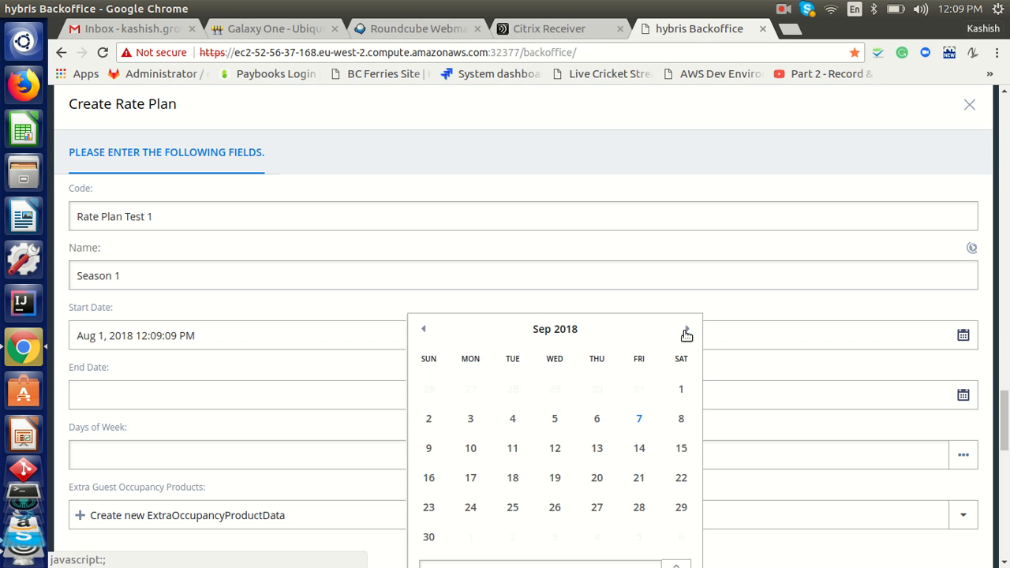
pyautogui.click(686, 330)
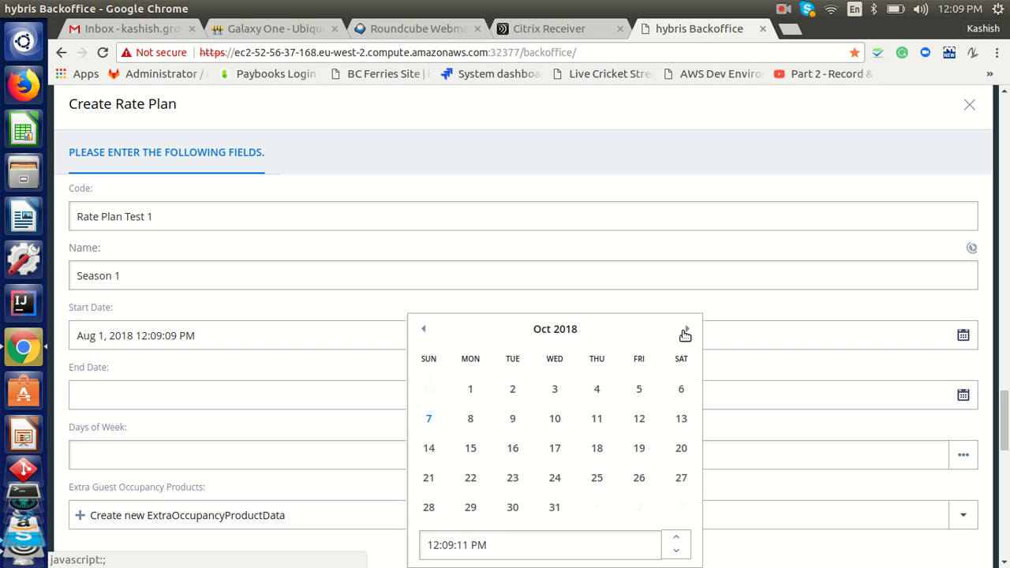
pyautogui.click(553, 505)
# Add Sunday, Monday, Tuesday and Wednesday as the rate plan's days of week
pyautogui.click(250, 457)
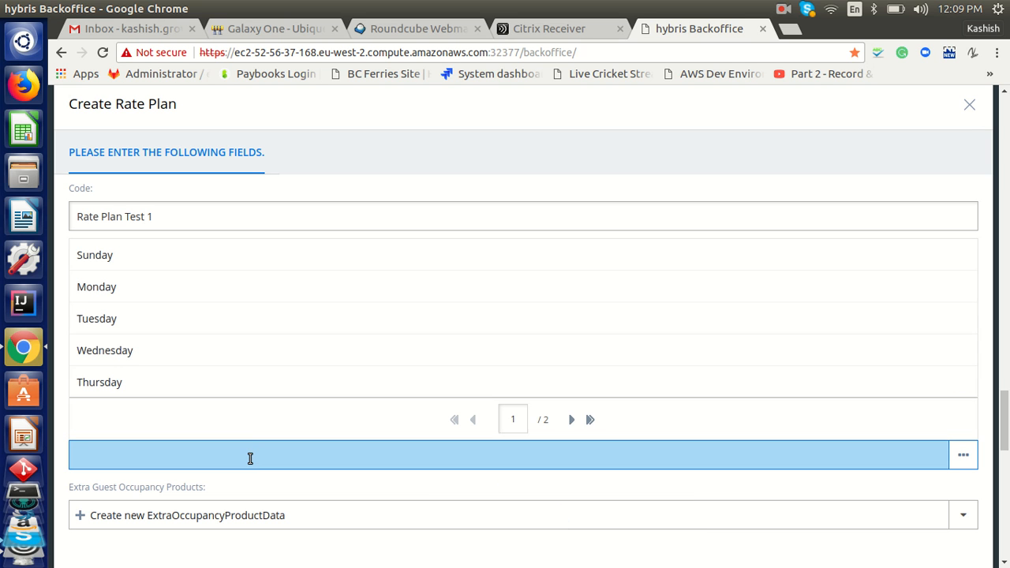
pyautogui.click(135, 263)
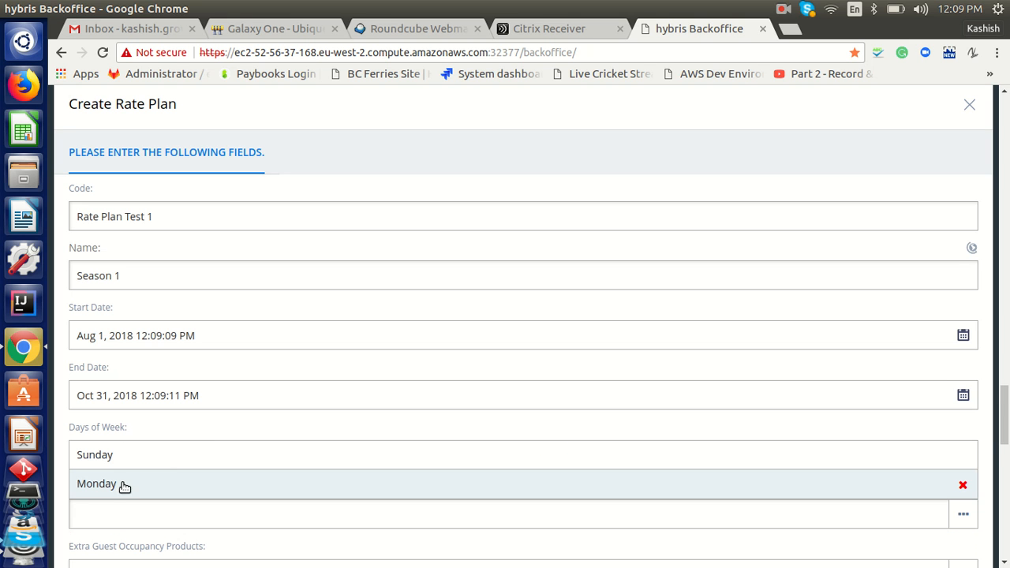
pyautogui.click(120, 485)
pyautogui.click(132, 517)
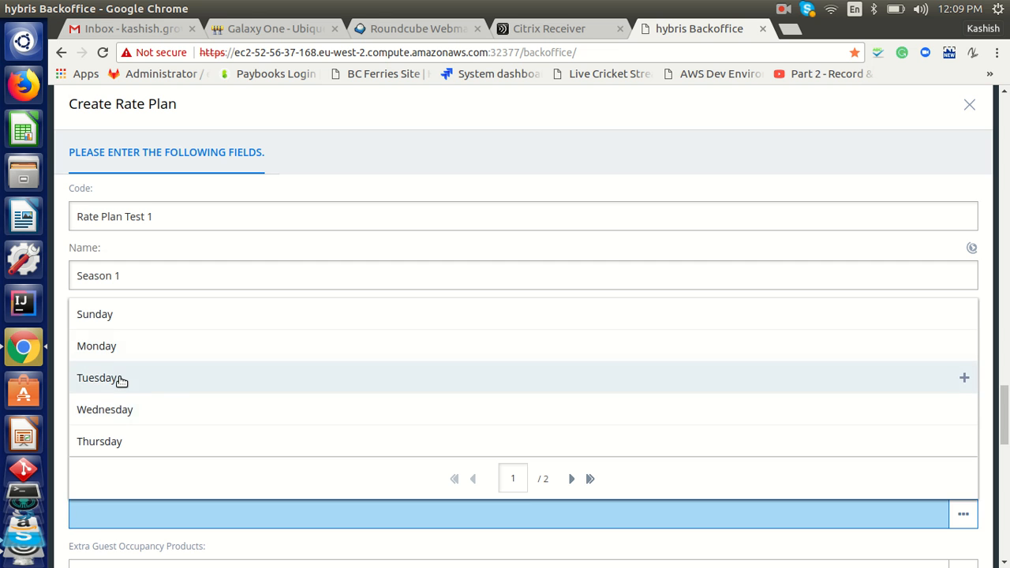
pyautogui.click(122, 378)
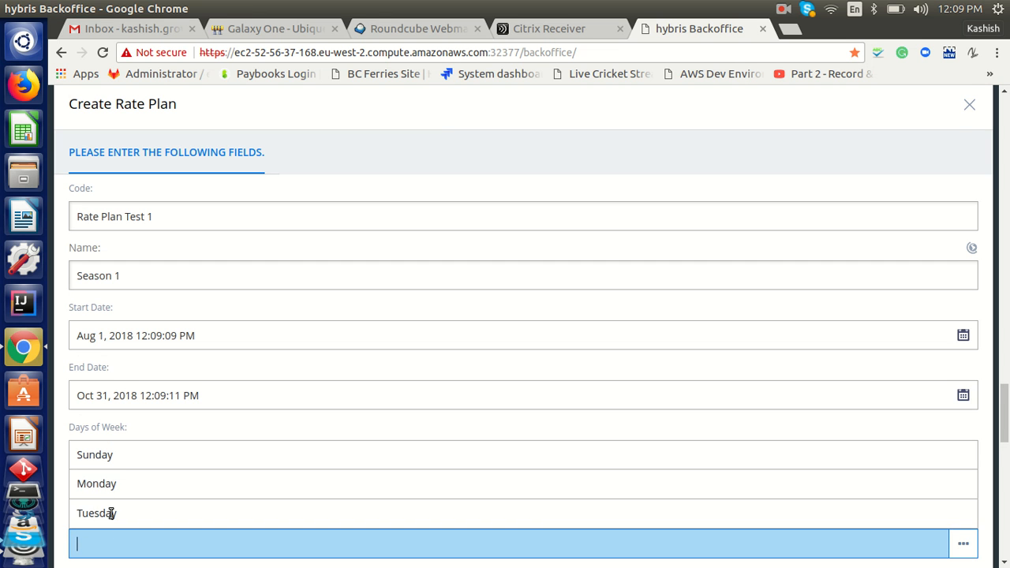
pyautogui.click(109, 541)
pyautogui.click(113, 436)
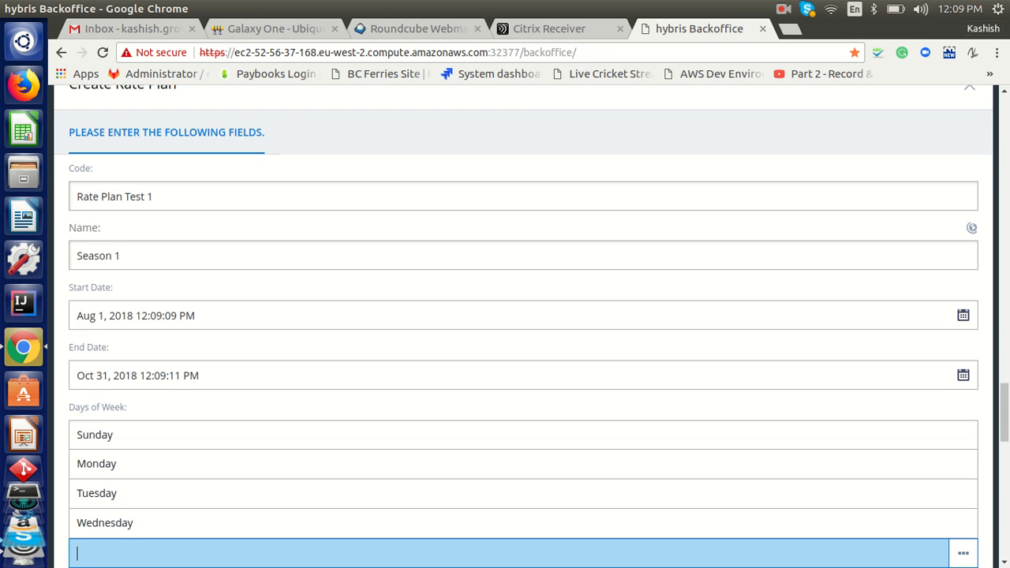
pyautogui.rightClick(1007, 441)
pyautogui.click(1006, 441)
pyautogui.click(1005, 374)
pyautogui.moveTo(1006, 383); pyautogui.dragTo(1006, 459)
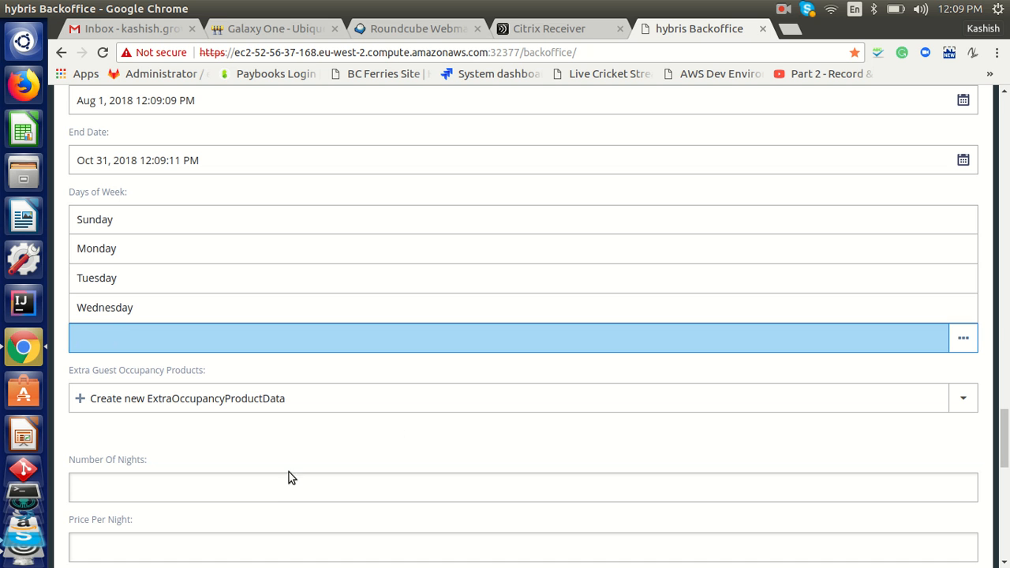
pyautogui.scroll(-2, 1006, 459)
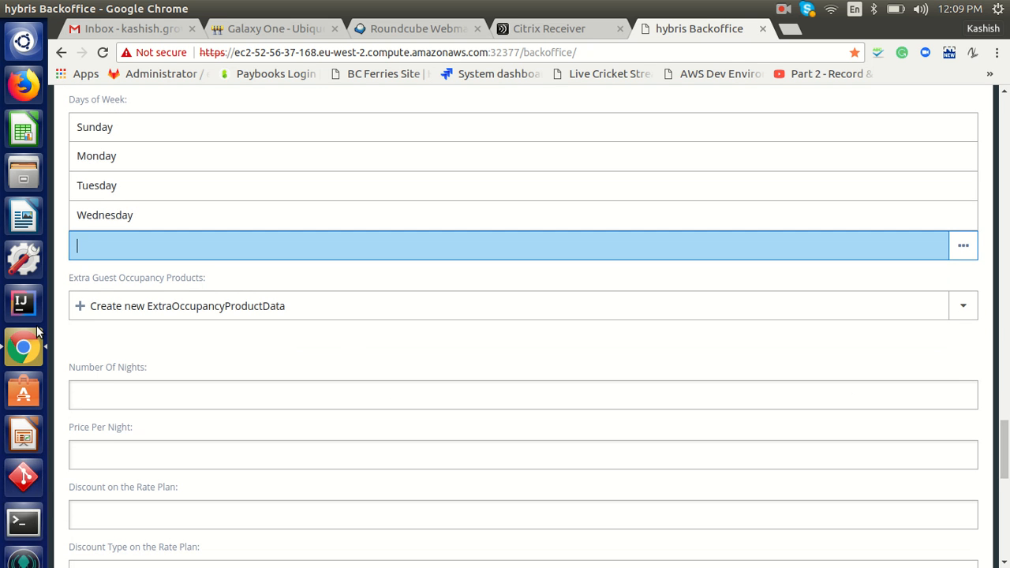
# Enter 3 nights at 129 per night, a 10 percent discount and margin rate 10
pyautogui.click(135, 392)
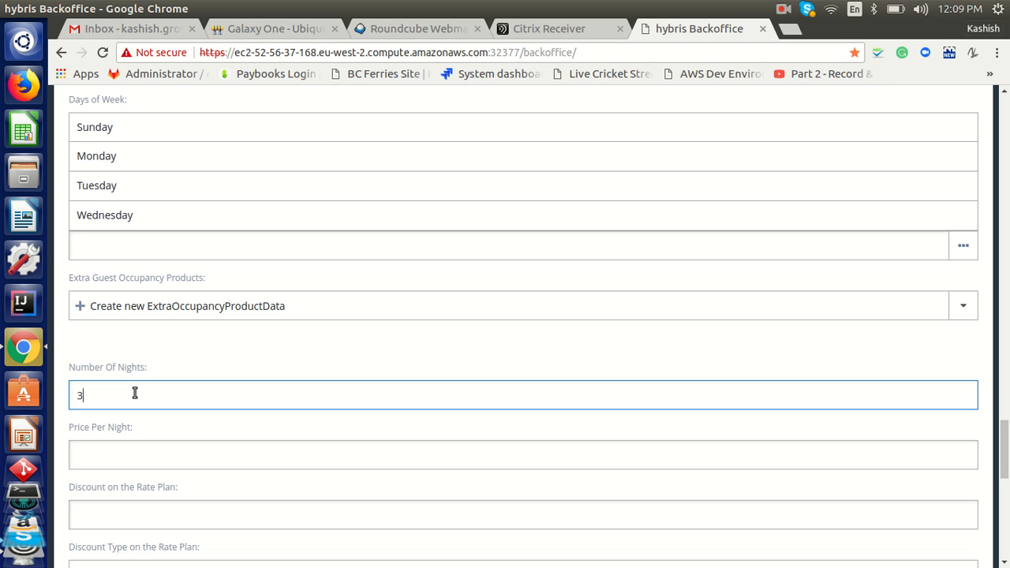
pyautogui.write('3')
pyautogui.press('Tab')
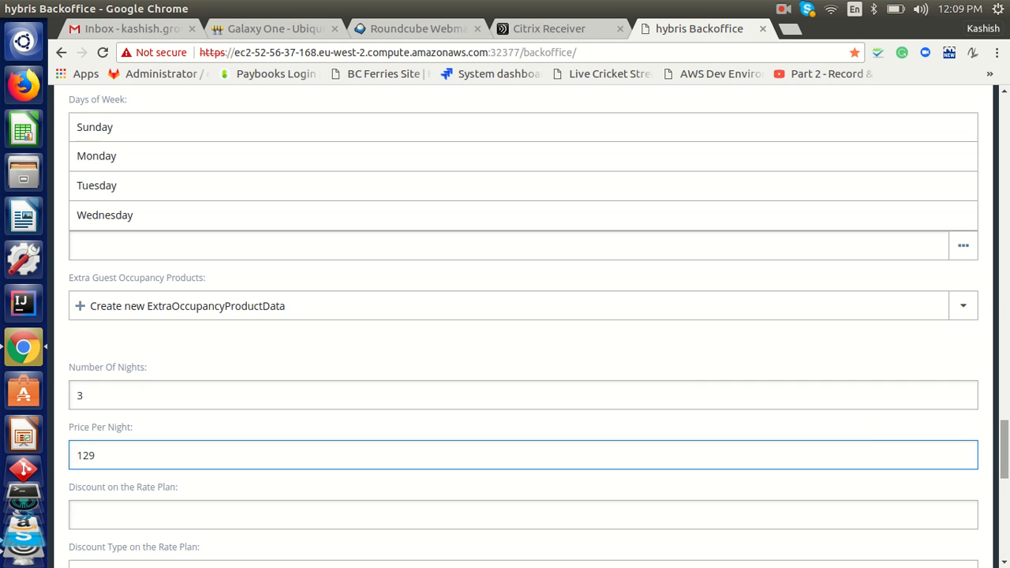
pyautogui.scroll(-6, 1004, 450)
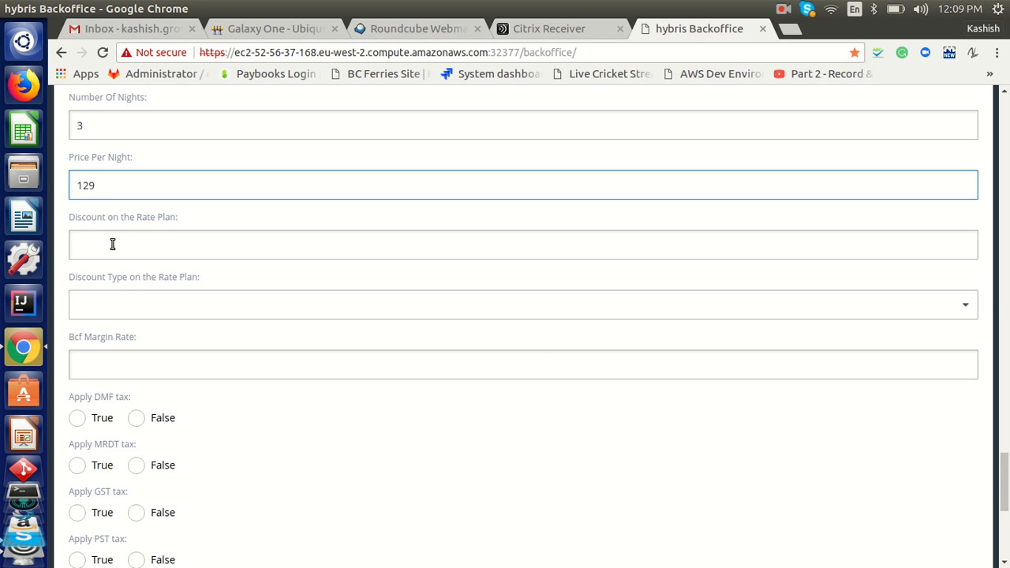
pyautogui.click(156, 234)
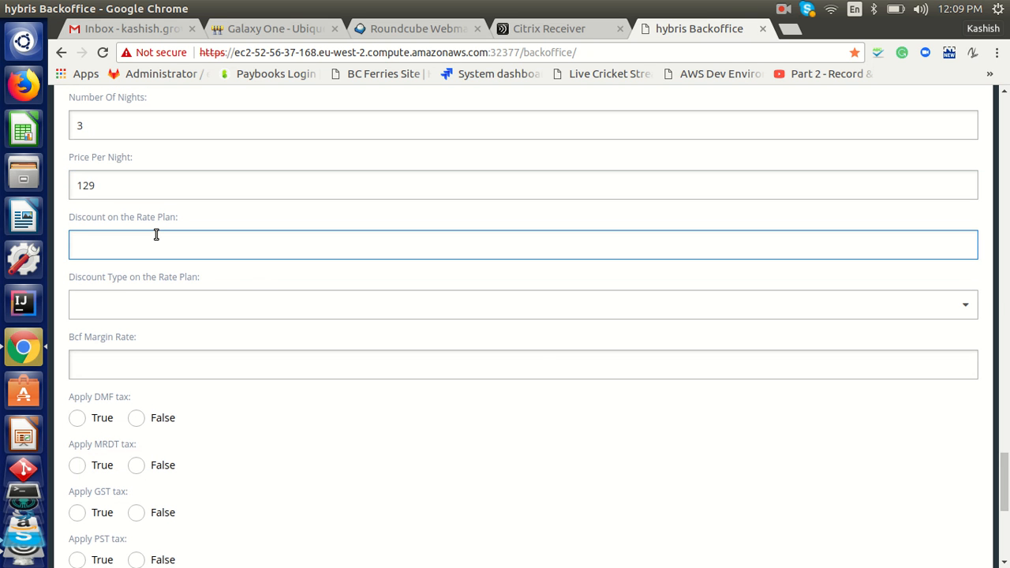
pyautogui.click(235, 299)
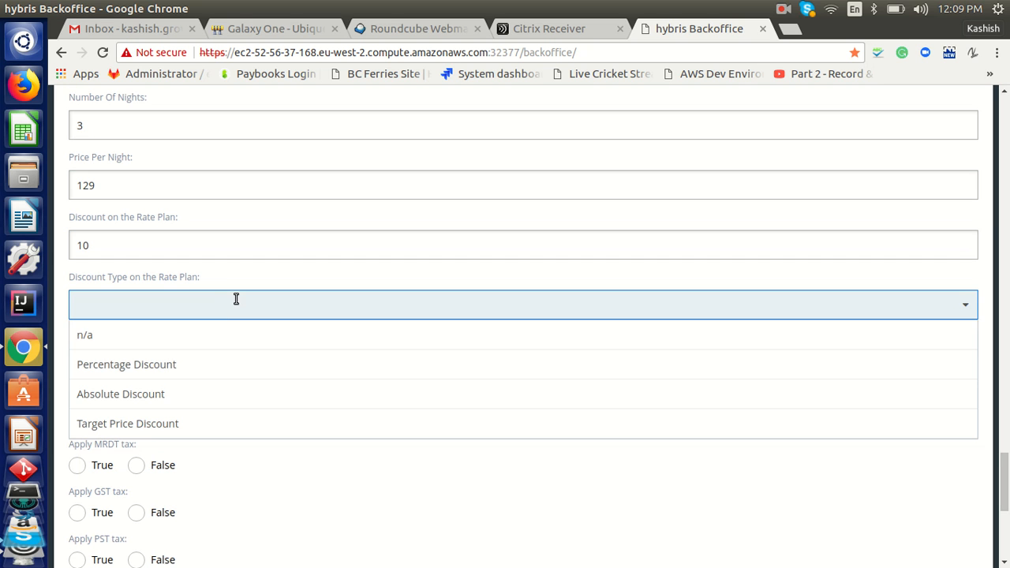
pyautogui.click(181, 365)
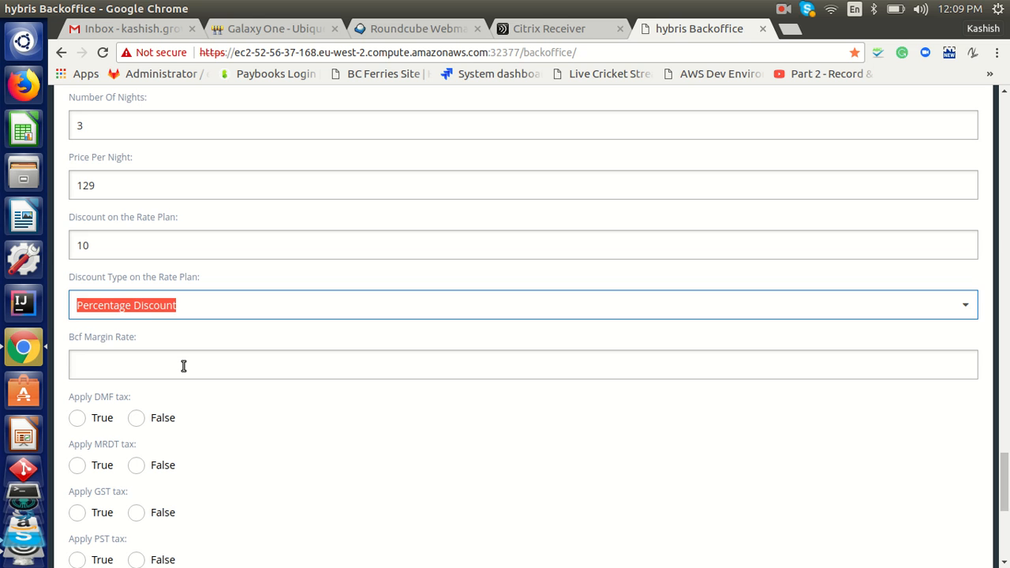
pyautogui.click(183, 365)
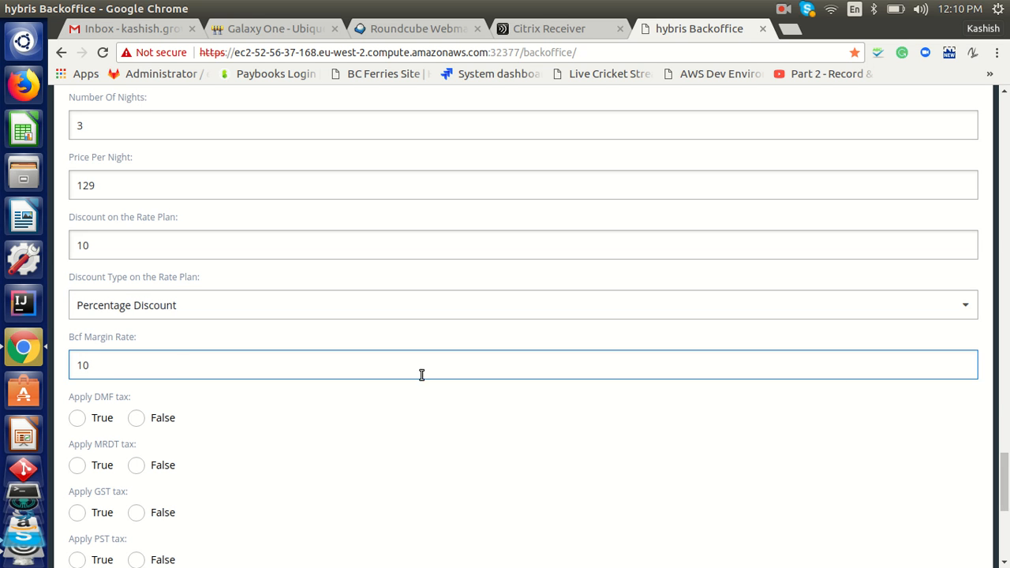
# Set DMF, MRDT and GST taxes to False and PST to True
pyautogui.scroll(-2, 118, 283)
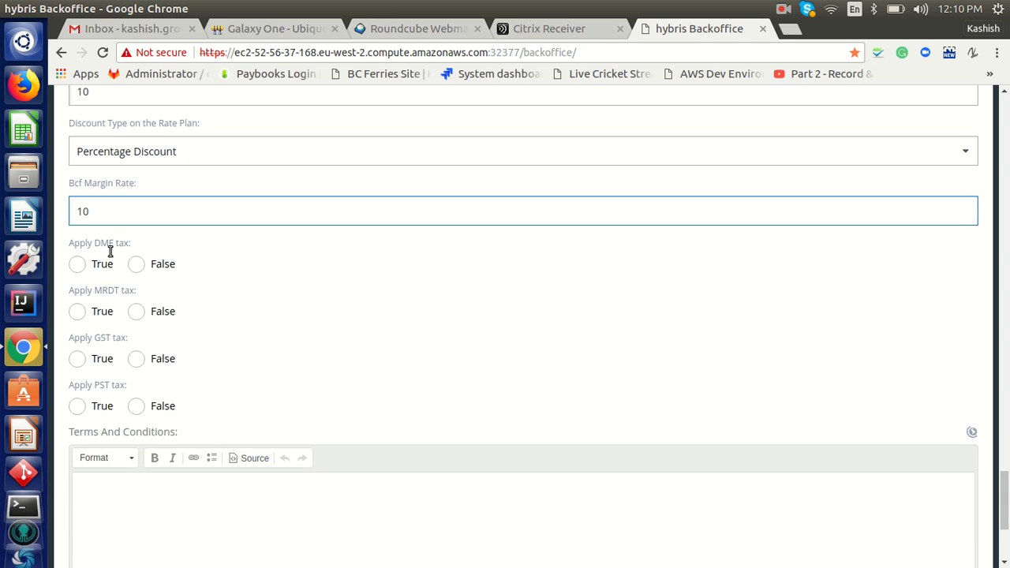
pyautogui.click(137, 264)
pyautogui.click(137, 312)
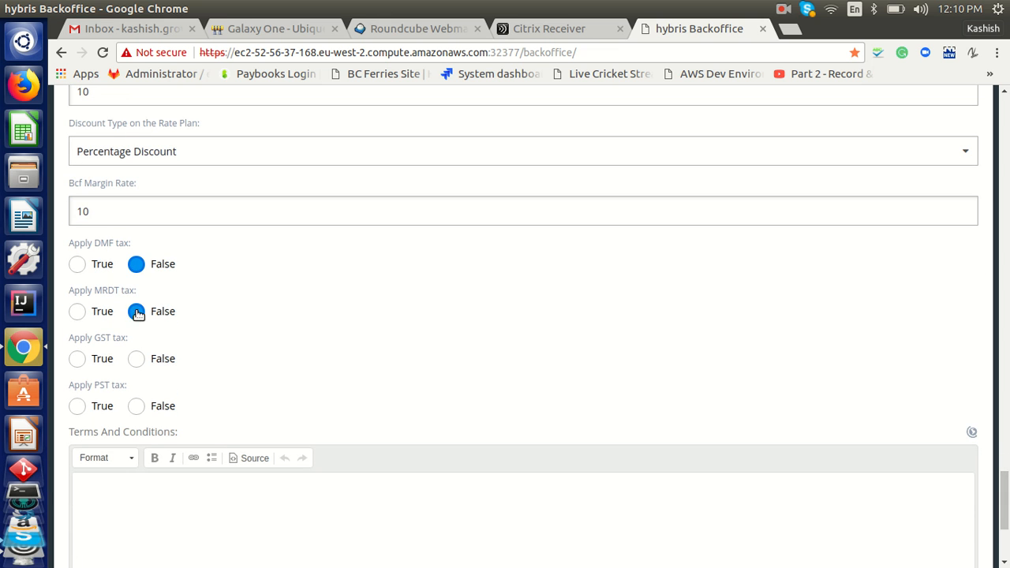
pyautogui.click(137, 359)
pyautogui.click(78, 408)
pyautogui.scroll(-3, 1004, 497)
# Write the terms 'Your purchase will be held for couple of days' and confirm the rate plan form
pyautogui.click(549, 433)
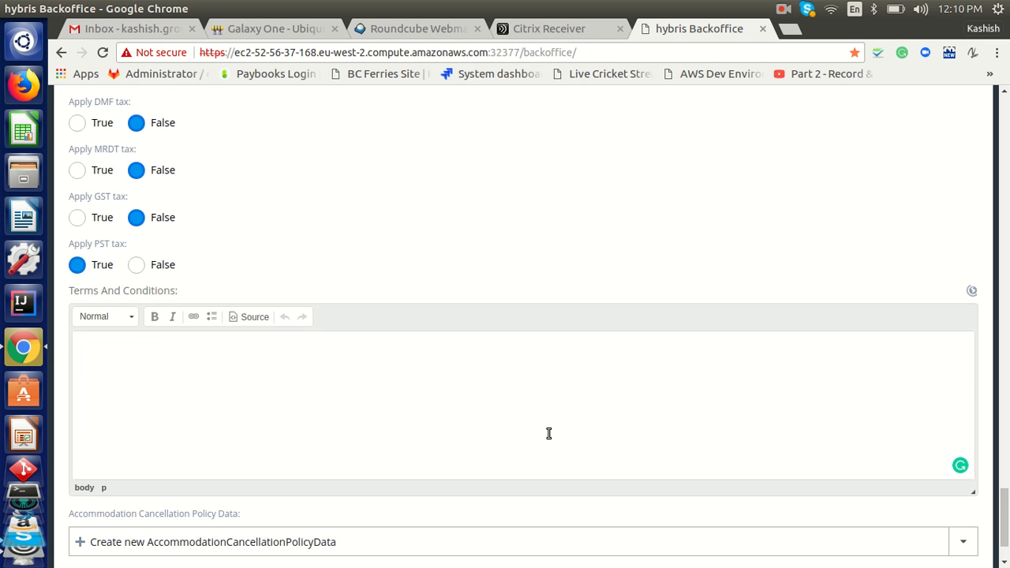
pyautogui.write('Your purchase will be held')
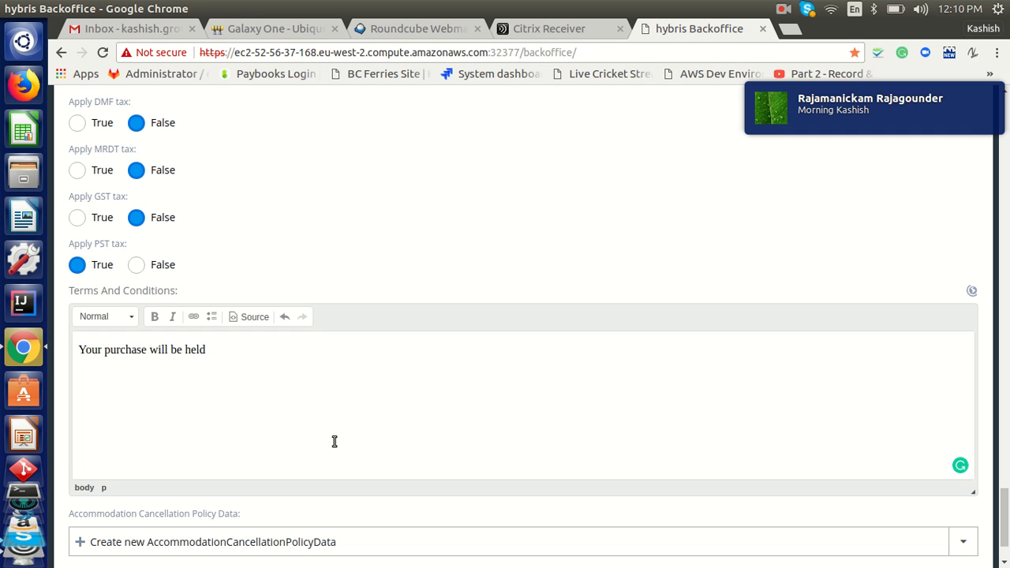
pyautogui.press('BackSpace')
pyautogui.press('BackSpace')
pyautogui.press('BackSpace')
pyautogui.press('BackSpace')
pyautogui.write('r couple of days')
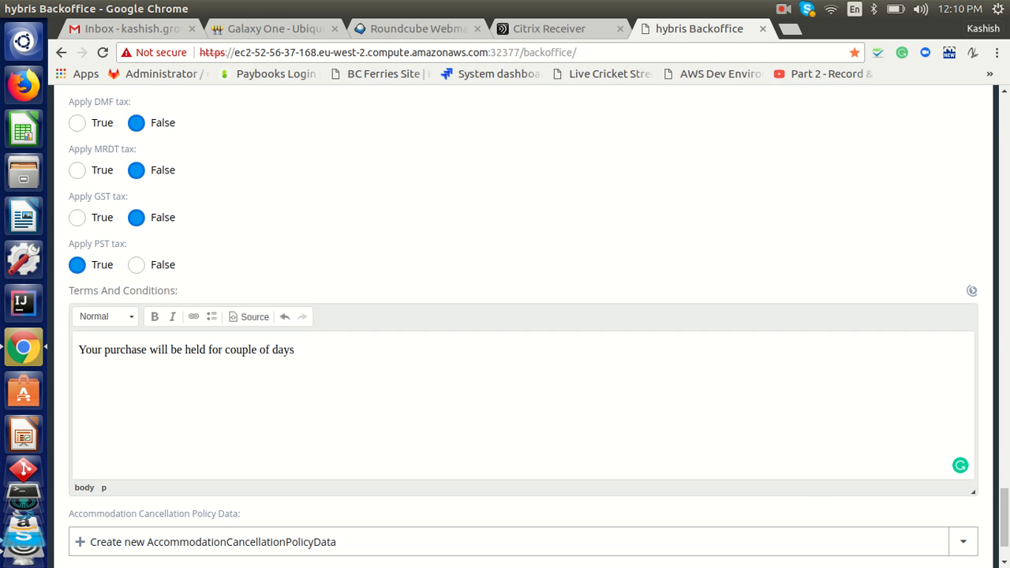
pyautogui.scroll(-2, 1003, 517)
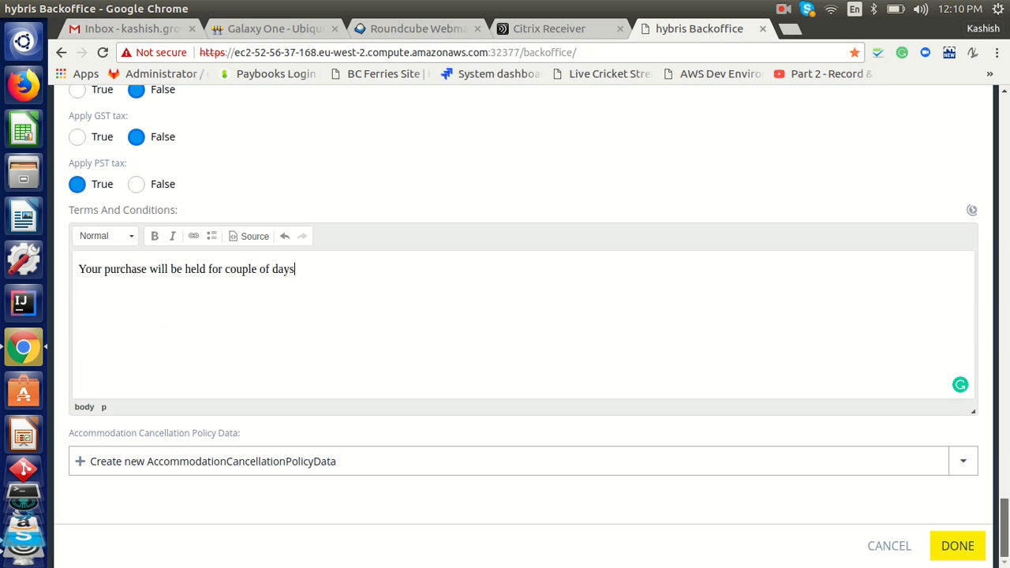
pyautogui.click(956, 545)
pyautogui.scroll(-15, 993, 544)
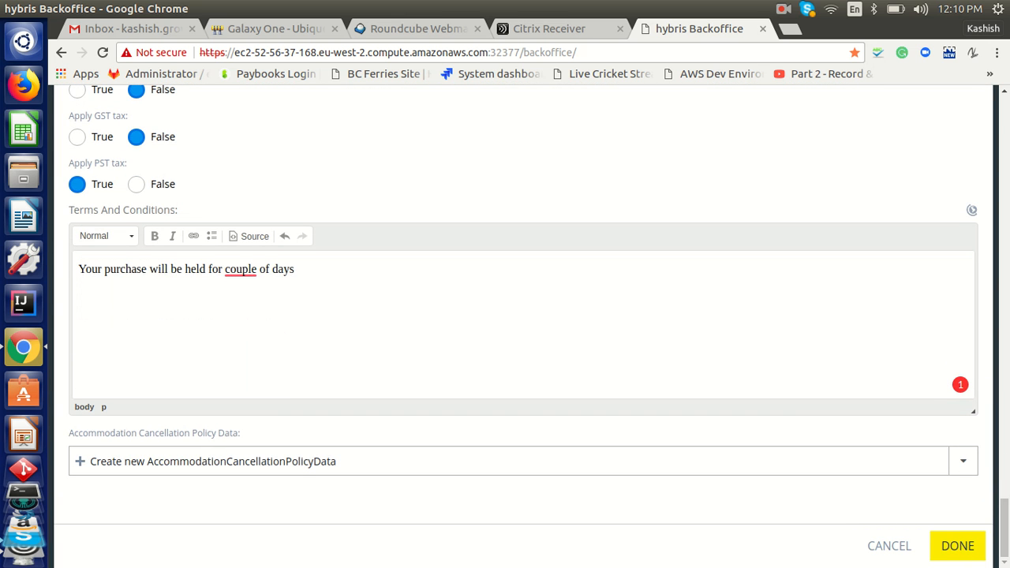
# Confirm the rate plan and room forms, then finish the Test Hotel form
pyautogui.click(953, 552)
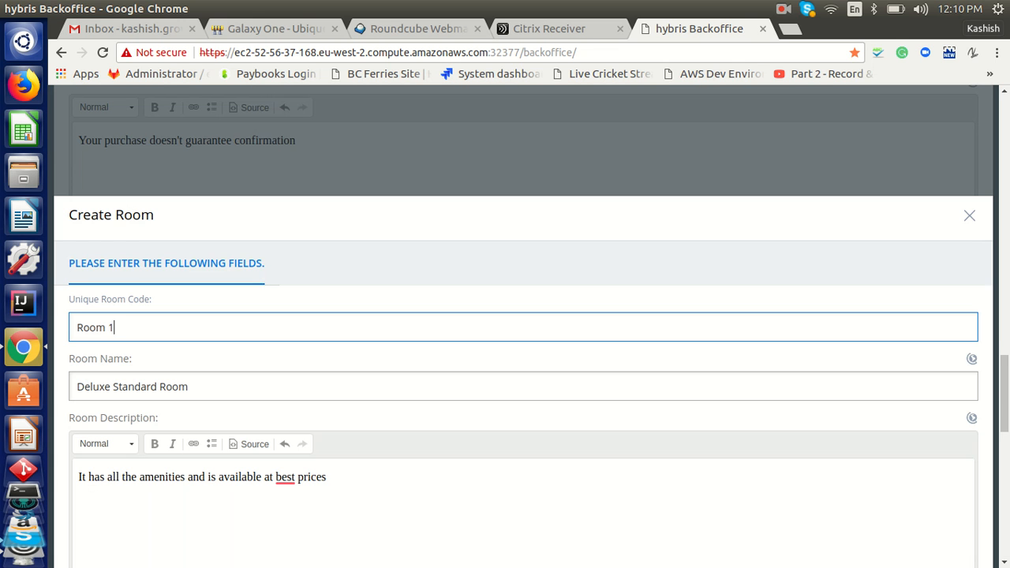
pyautogui.scroll(-10, 954, 557)
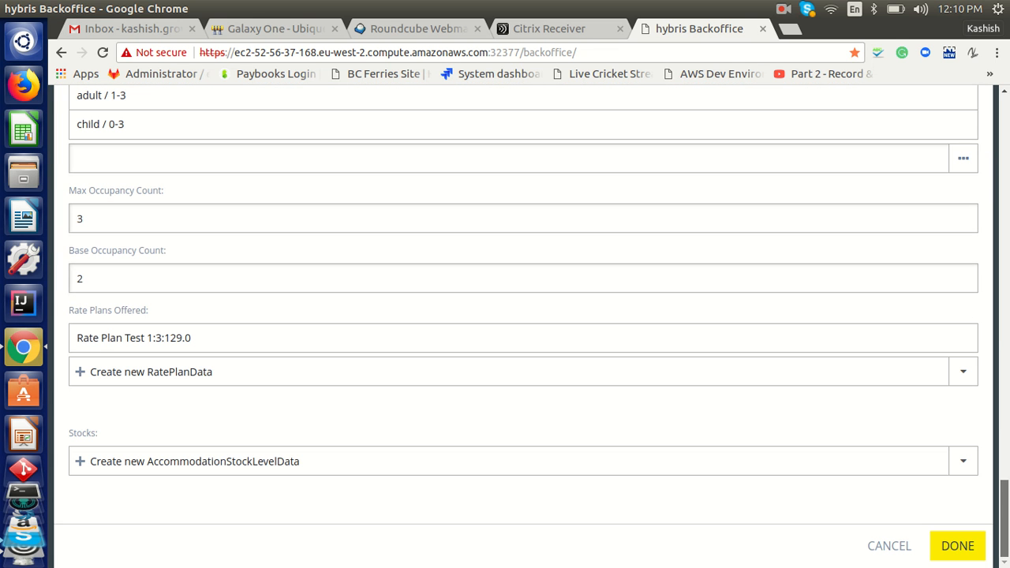
pyautogui.click(949, 549)
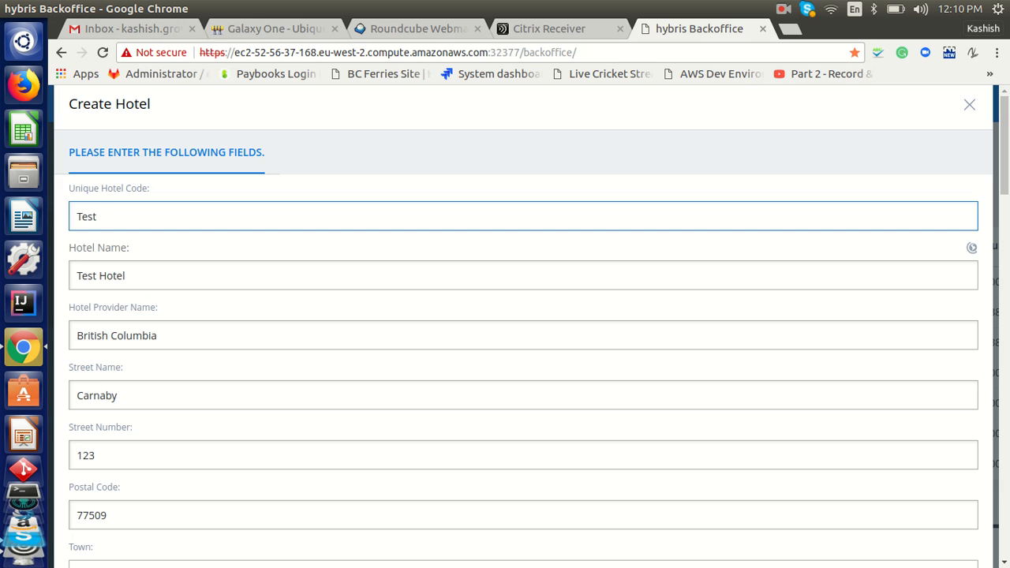
pyautogui.scroll(-15, 524, 327)
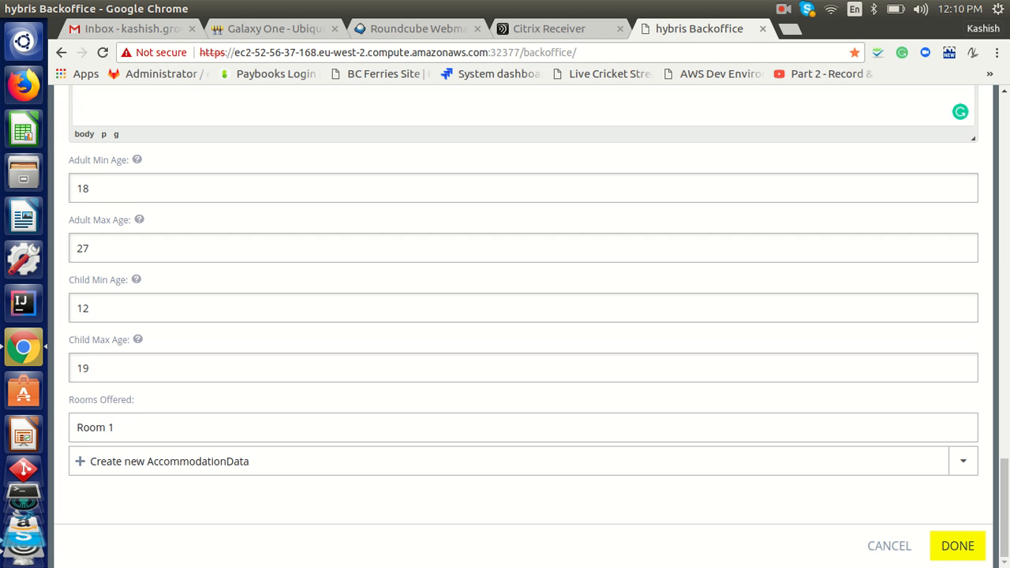
pyautogui.moveTo(1007, 502); pyautogui.dragTo(1007, 159)
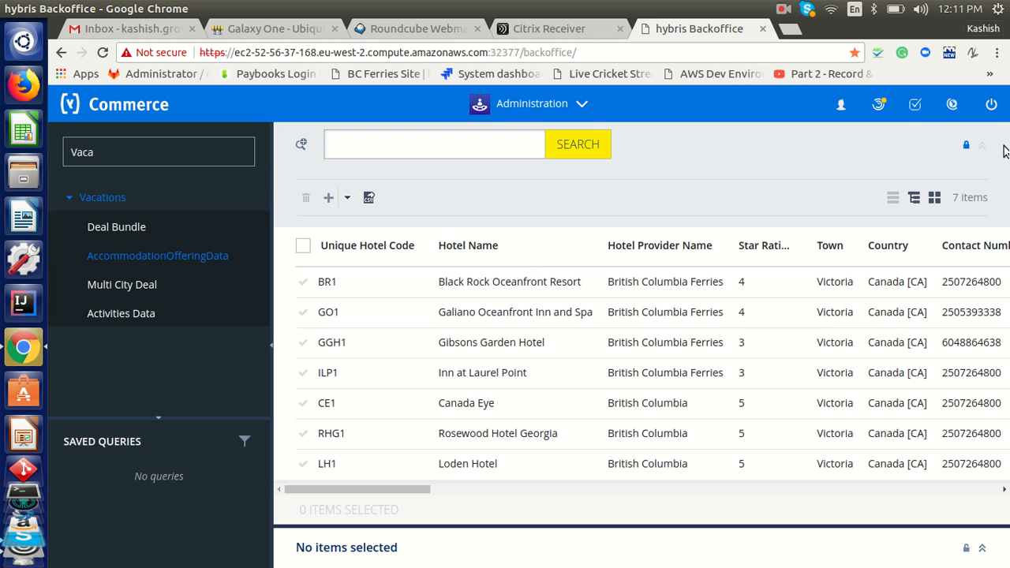
# Reload the AccommodationOfferingData results so Test Hotel appears among 8 hotels
pyautogui.click(575, 149)
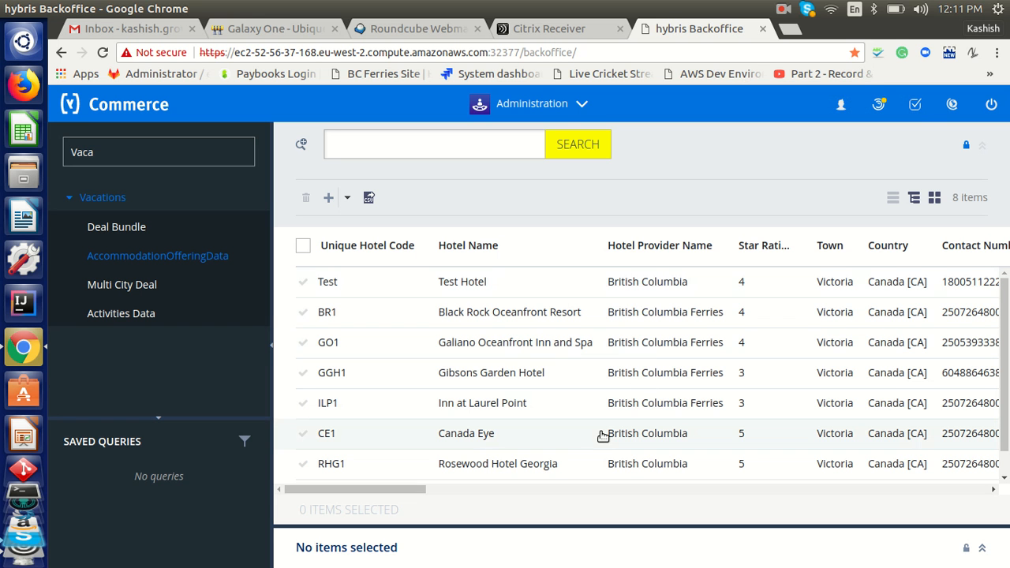
# Open Galiano Oceanfront Inn and Spa and change its star rating from 4 to 5
pyautogui.click(523, 357)
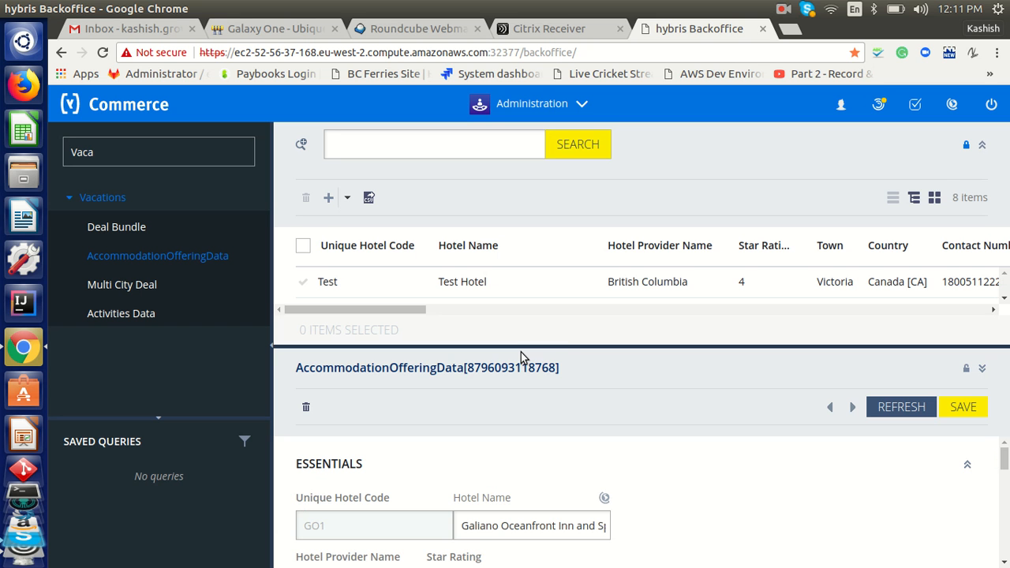
pyautogui.click(982, 146)
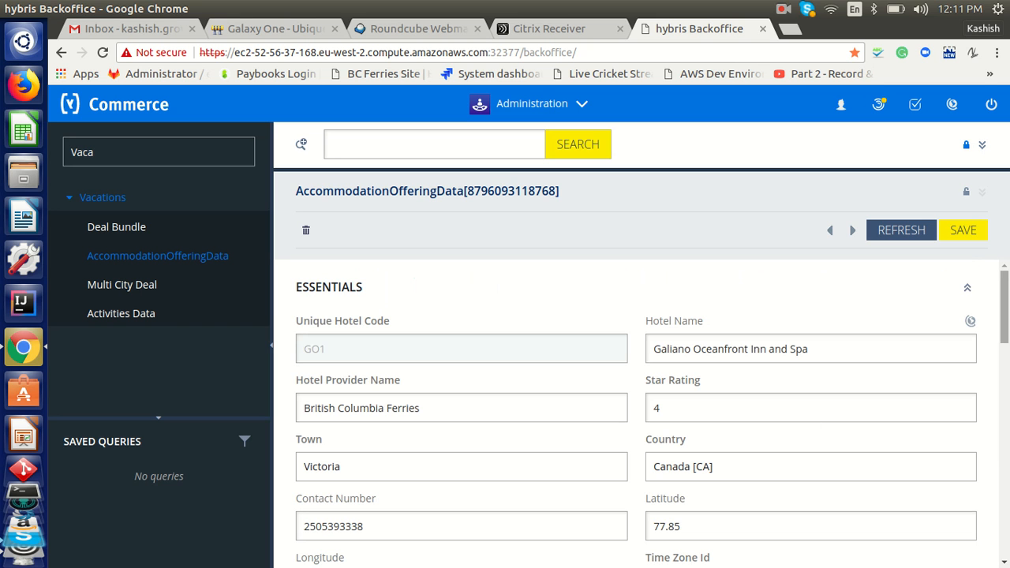
pyautogui.scroll(-1, 778, 354)
pyautogui.click(751, 353)
pyautogui.press('BackSpace')
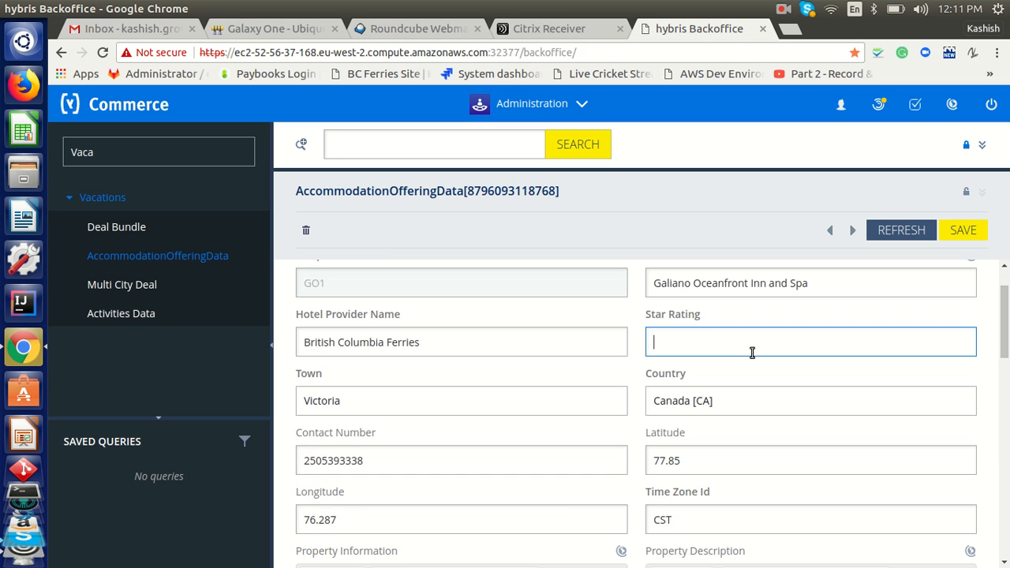
pyautogui.write('5')
# Edit the latitude to 75.8 and start changing the longitude
pyautogui.click(691, 468)
pyautogui.press('BackSpace')
pyautogui.write('5')
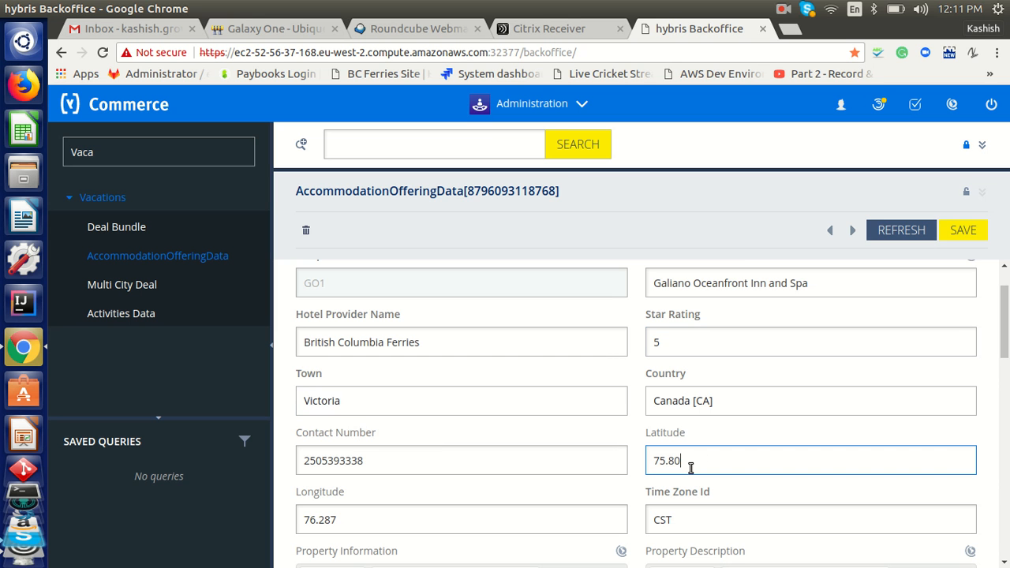
pyautogui.click(342, 519)
pyautogui.press('BackSpace')
pyautogui.press('BackSpace')
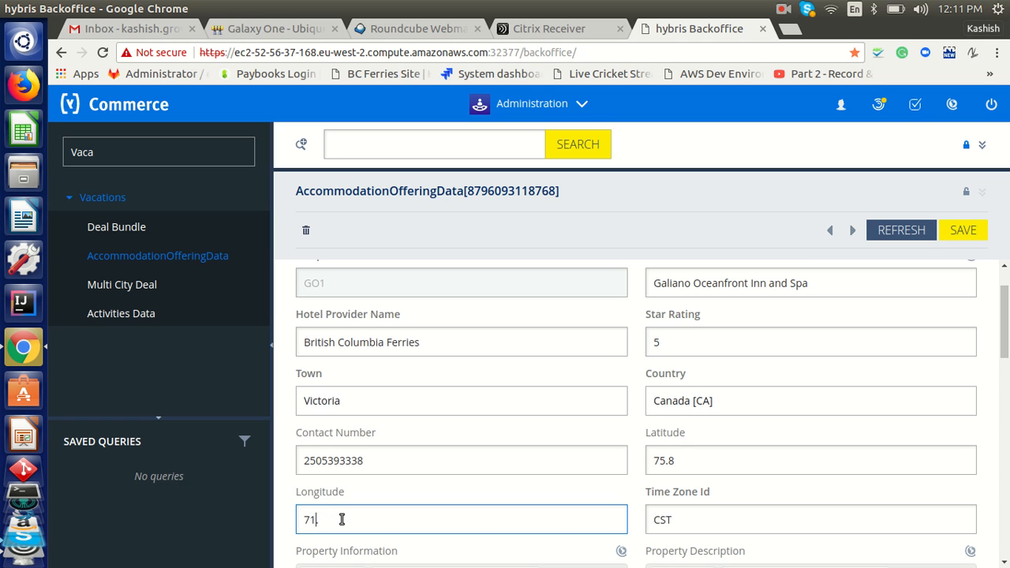
# Finish longitude 71.25, then append the ferry-walk sentence to Property Information and Description
pyautogui.write('25')
pyautogui.scroll(-4, 889, 418)
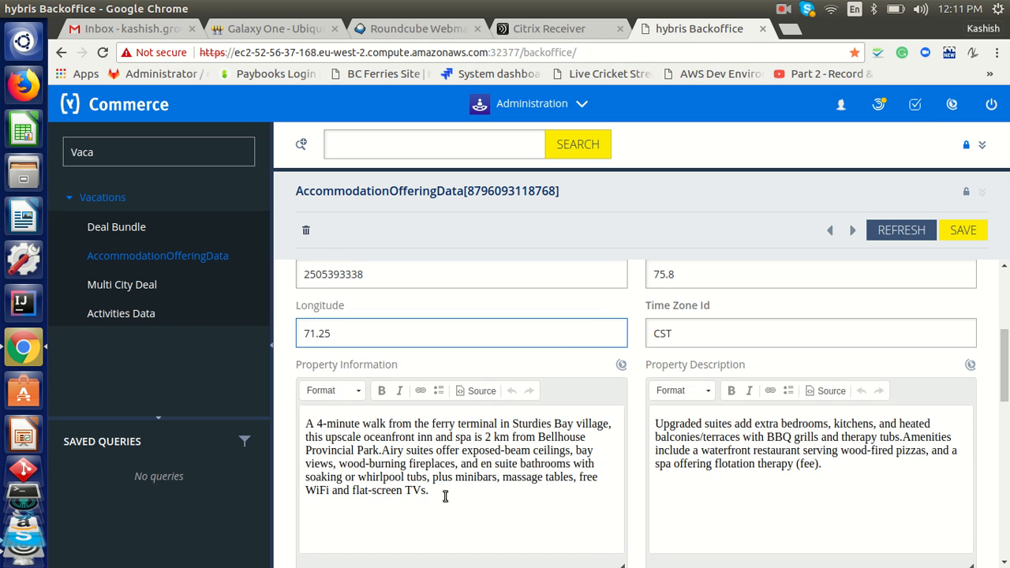
pyautogui.moveTo(377, 447); pyautogui.dragTo(303, 423)
pyautogui.hotkey('ctrl', 'c')
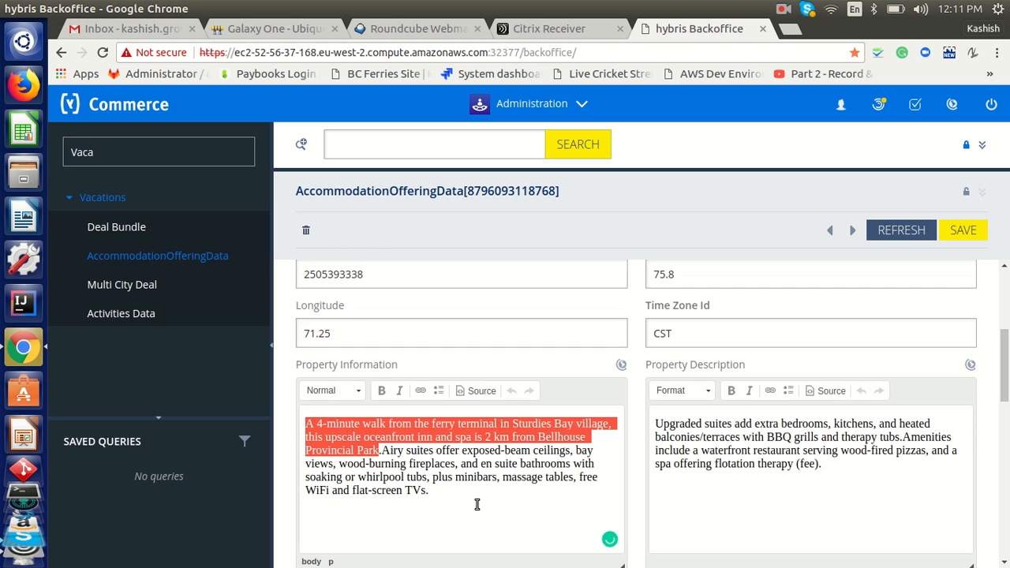
pyautogui.click(434, 494)
pyautogui.hotkey('ctrl', 'v')
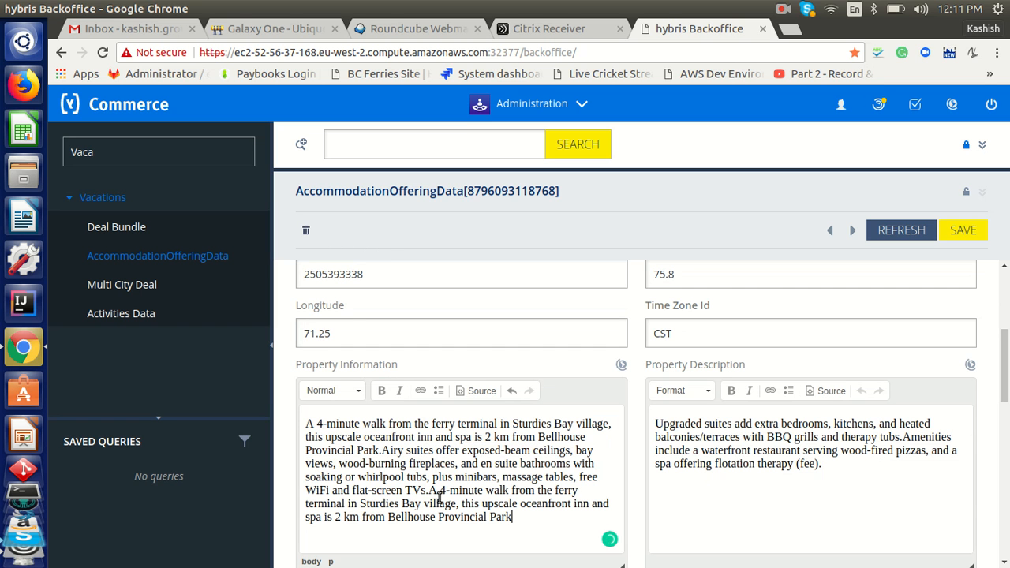
pyautogui.click(855, 467)
pyautogui.hotkey('ctrl', 'v')
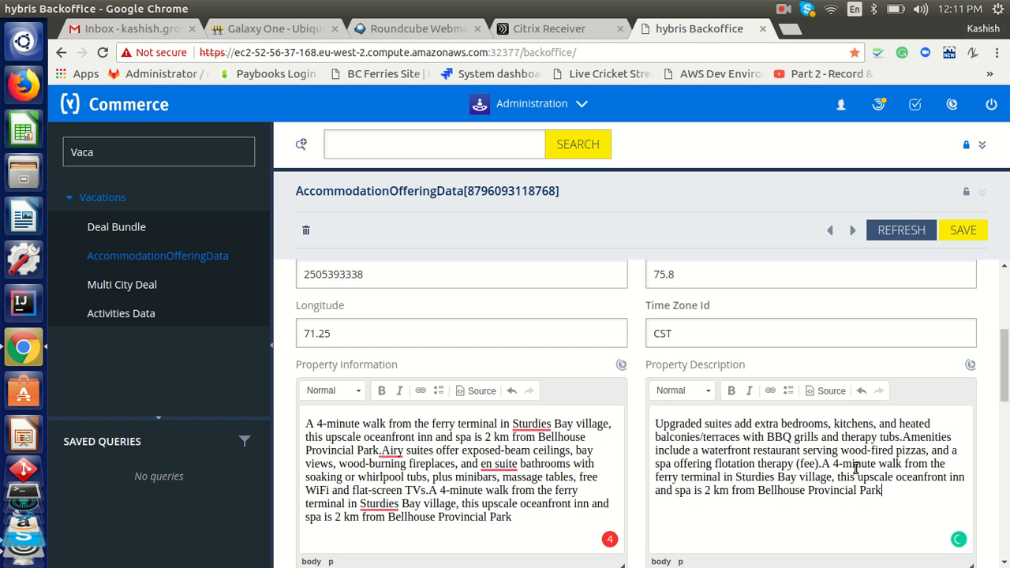
pyautogui.scroll(-3, 900, 285)
pyautogui.scroll(-3, 587, 424)
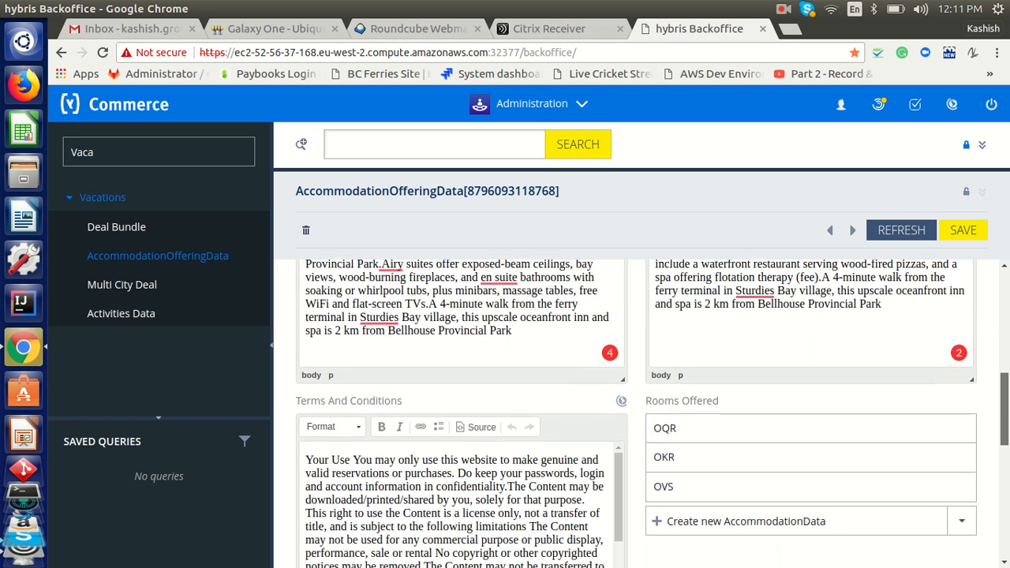
pyautogui.moveTo(617, 386); pyautogui.dragTo(629, 448)
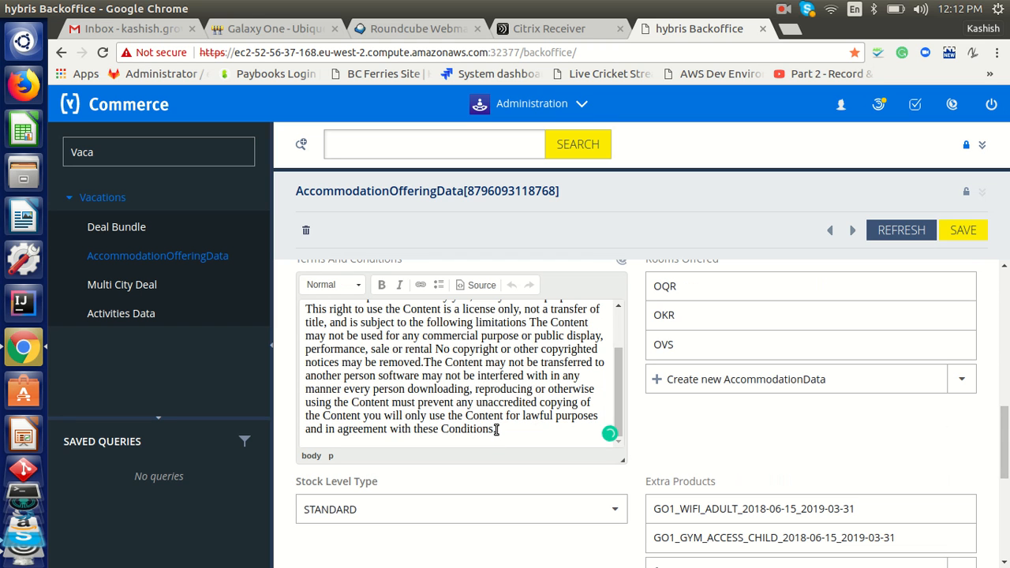
# Set adult ages 17–27 and child max age 18, save, and search the offering list
pyautogui.moveTo(425, 362)
pyautogui.scroll(-5, 429, 399)
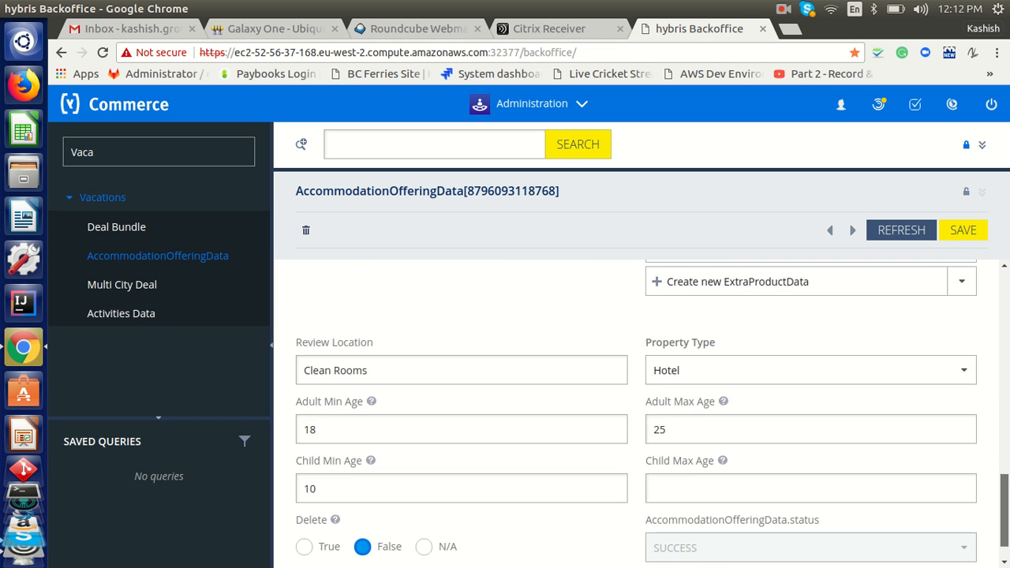
pyautogui.click(337, 433)
pyautogui.press('BackSpace')
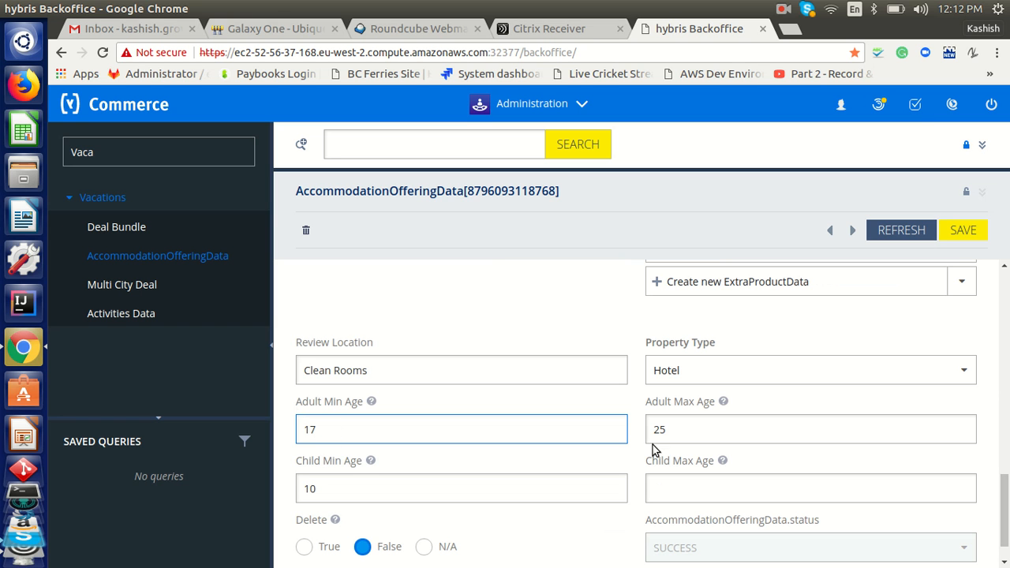
pyautogui.click(682, 433)
pyautogui.press('BackSpace')
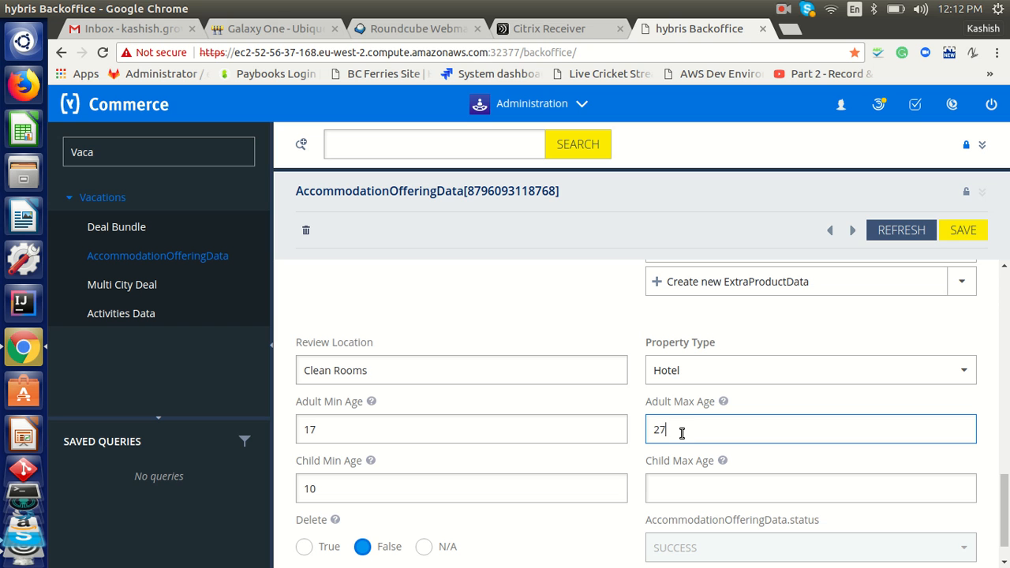
pyautogui.click(717, 483)
pyautogui.write('18')
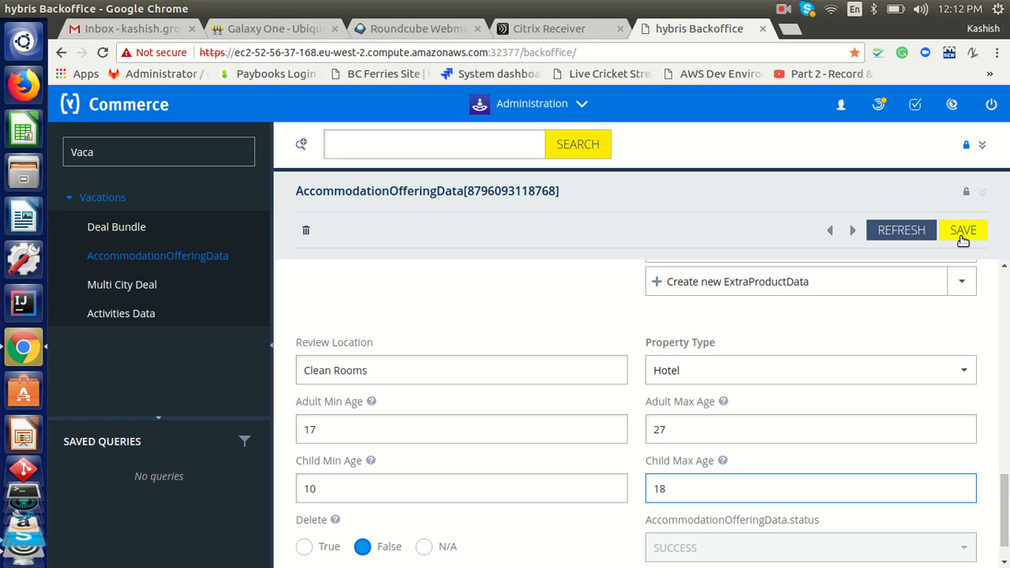
pyautogui.click(961, 236)
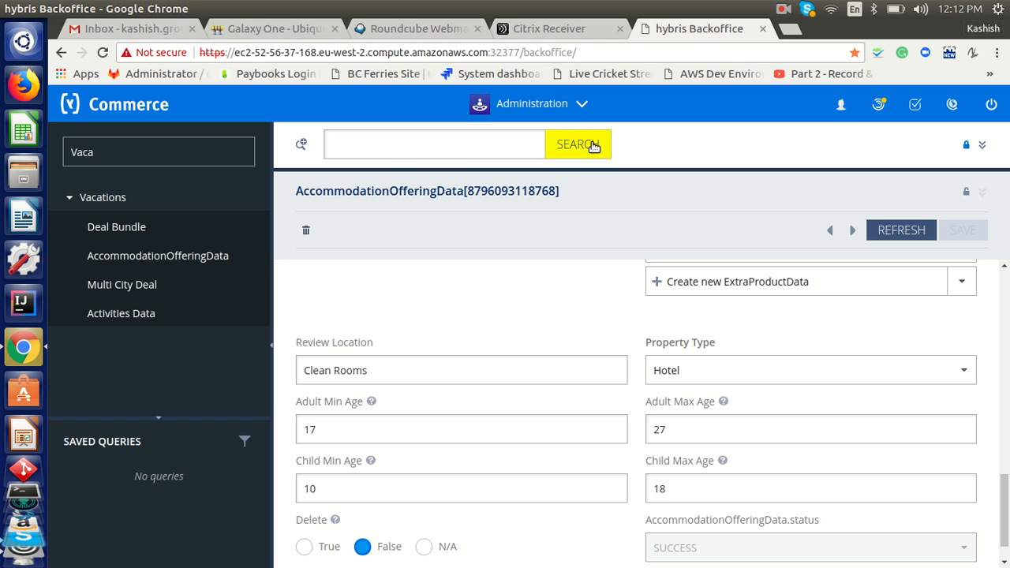
pyautogui.click(592, 146)
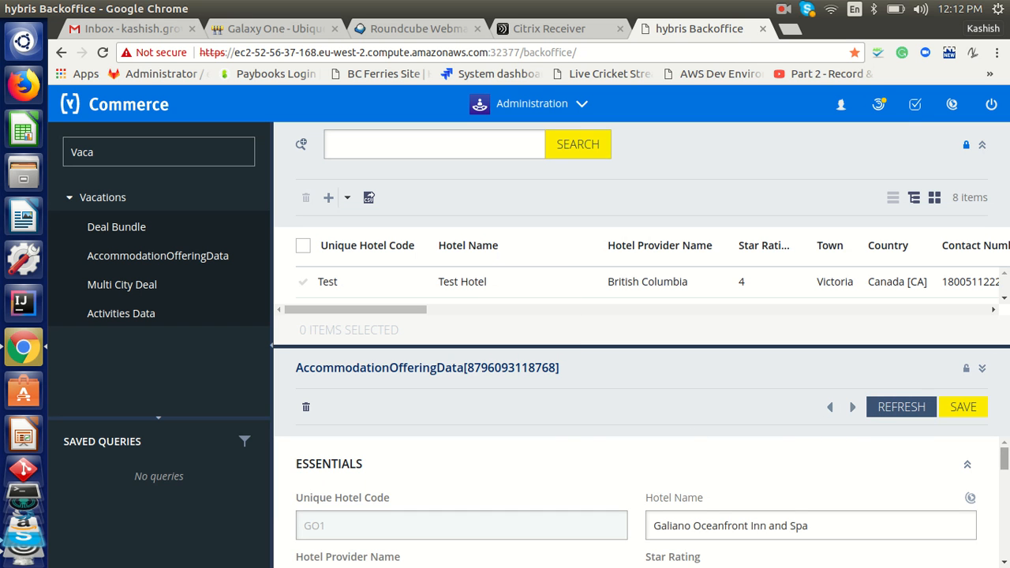
# Review Galiano's saved record, checking the appended sentences, down to rooms OQR, OKR and OVS
pyautogui.scroll(-2, 1004, 469)
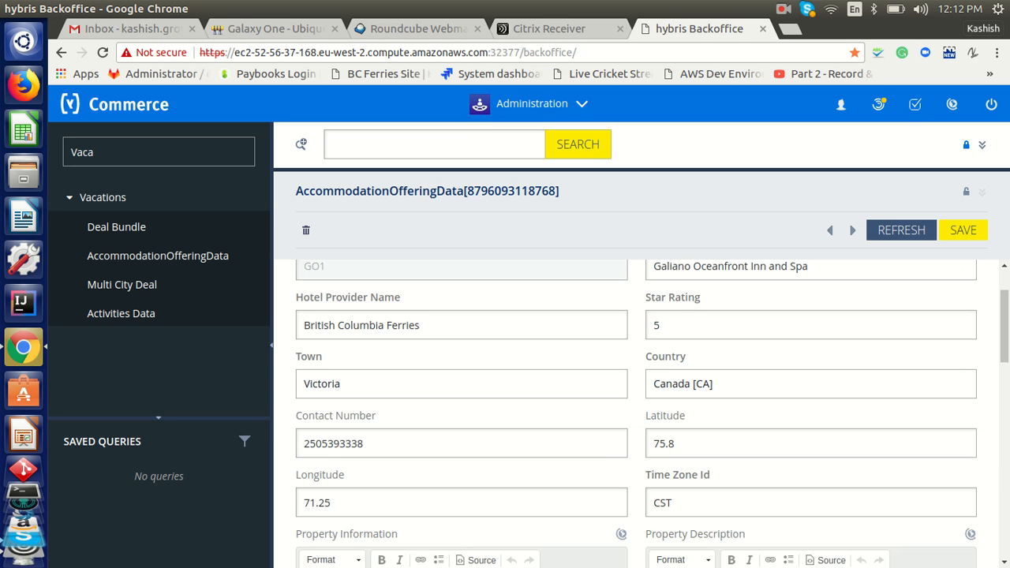
pyautogui.scroll(-3, 749, 375)
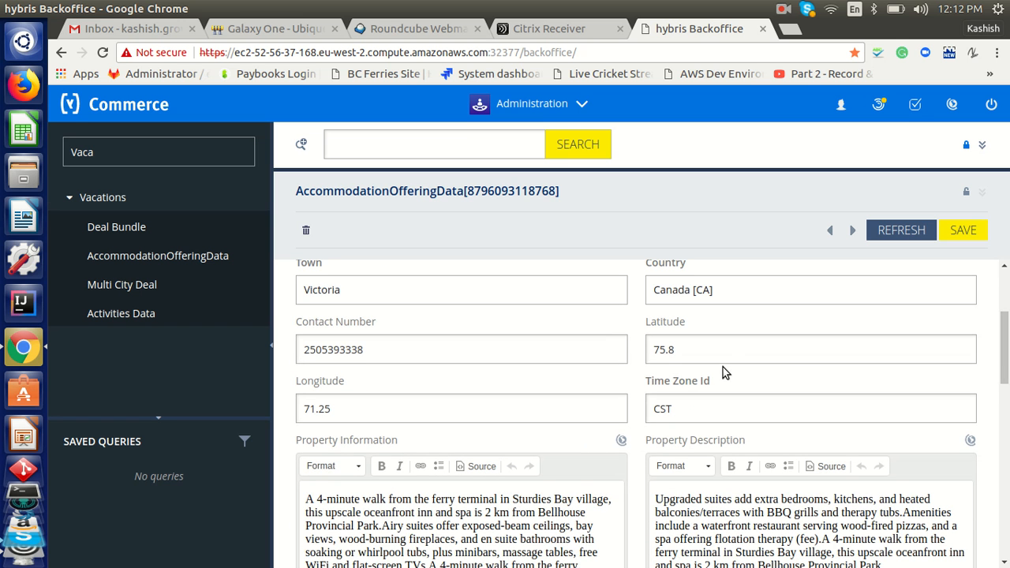
pyautogui.moveTo(1006, 369); pyautogui.dragTo(1005, 400)
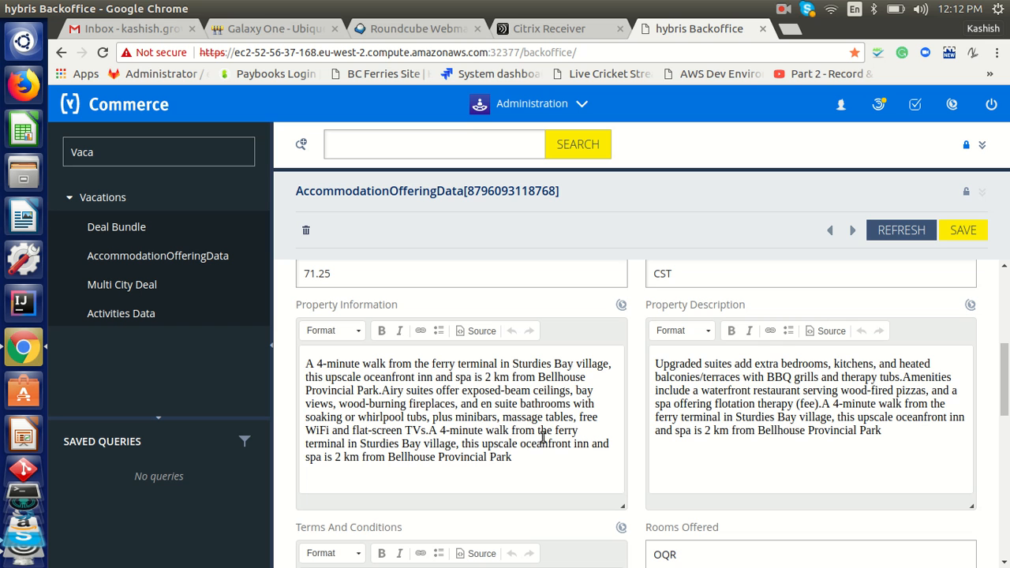
pyautogui.moveTo(430, 432); pyautogui.dragTo(511, 458)
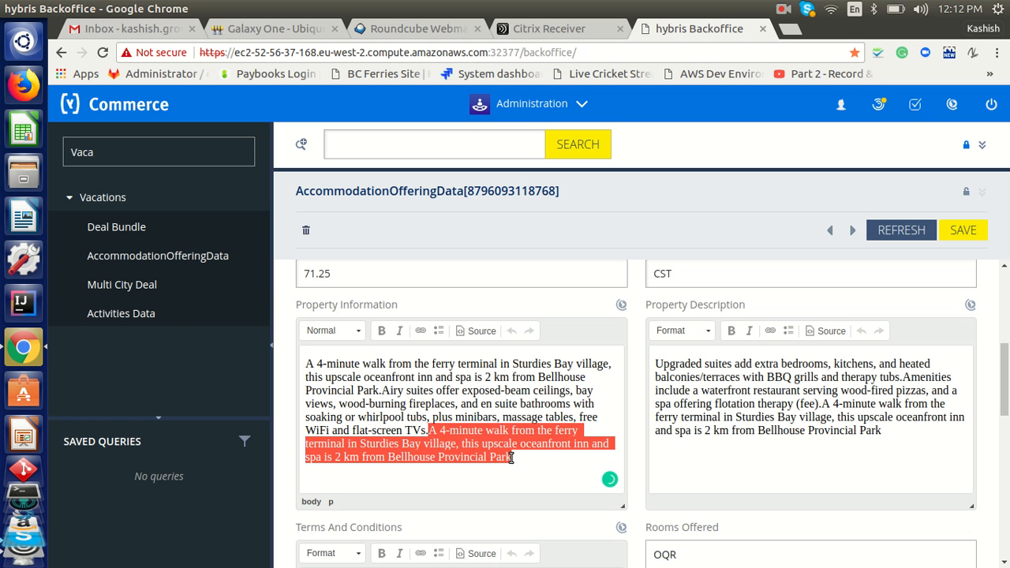
pyautogui.moveTo(831, 404); pyautogui.dragTo(887, 429)
pyautogui.moveTo(1003, 379); pyautogui.dragTo(1004, 515)
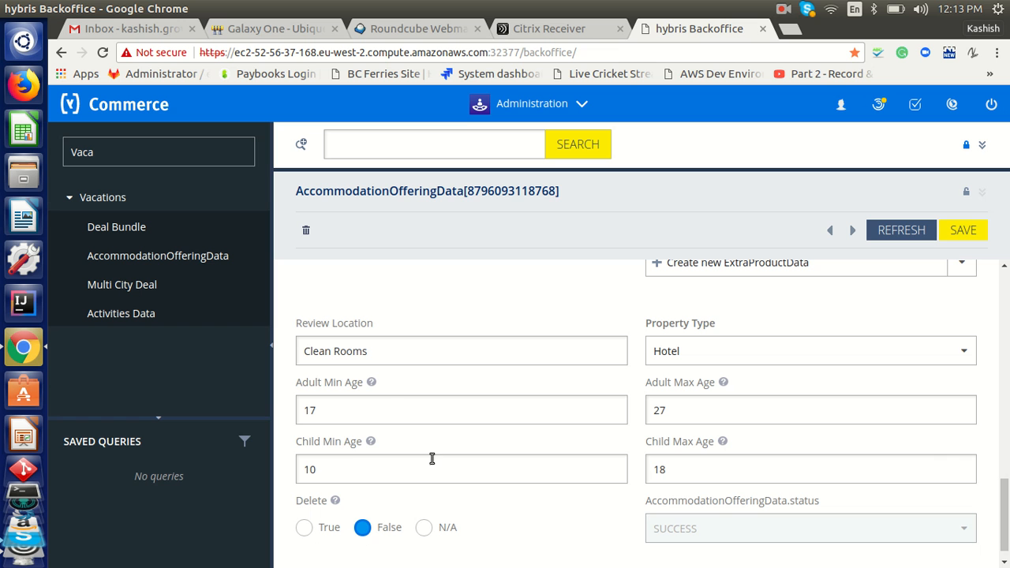
pyautogui.moveTo(1003, 513); pyautogui.dragTo(1003, 440)
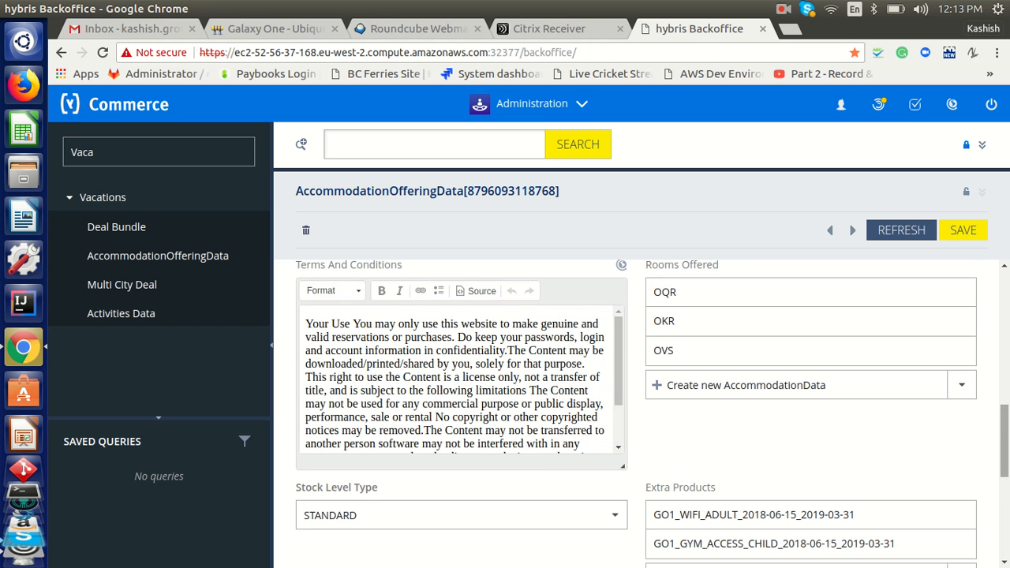
pyautogui.moveTo(1004, 440); pyautogui.dragTo(1004, 432)
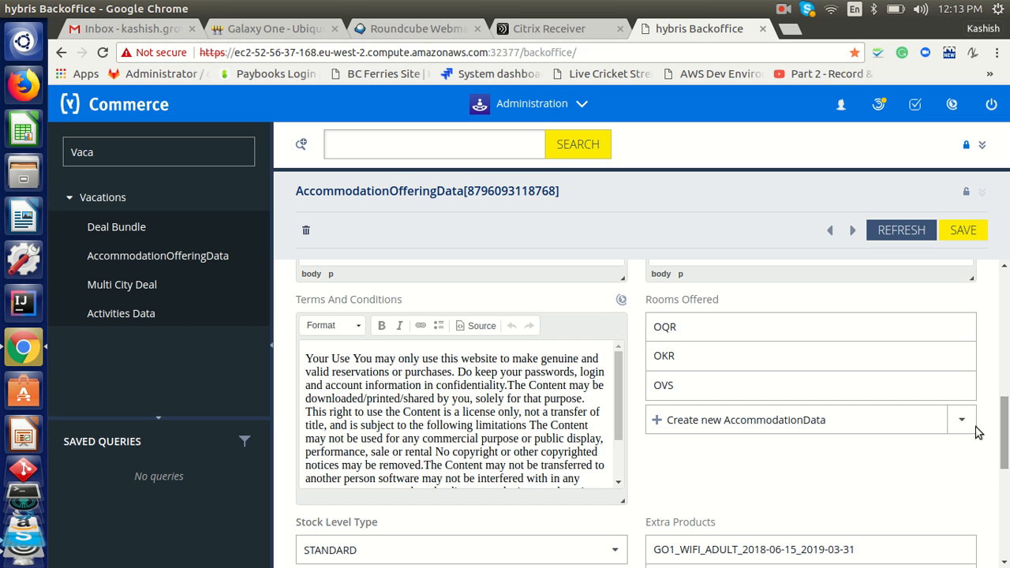
# Open room OQR and trim its size from 25 to 2
pyautogui.click(666, 326)
pyautogui.moveTo(692, 300); pyautogui.dragTo(704, 348)
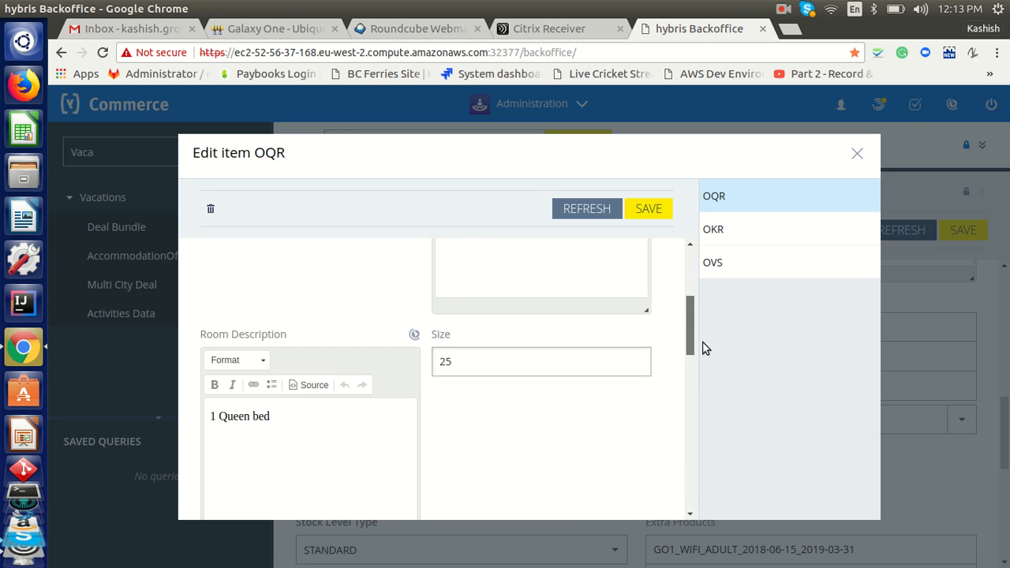
pyautogui.click(497, 368)
pyautogui.press('BackSpace')
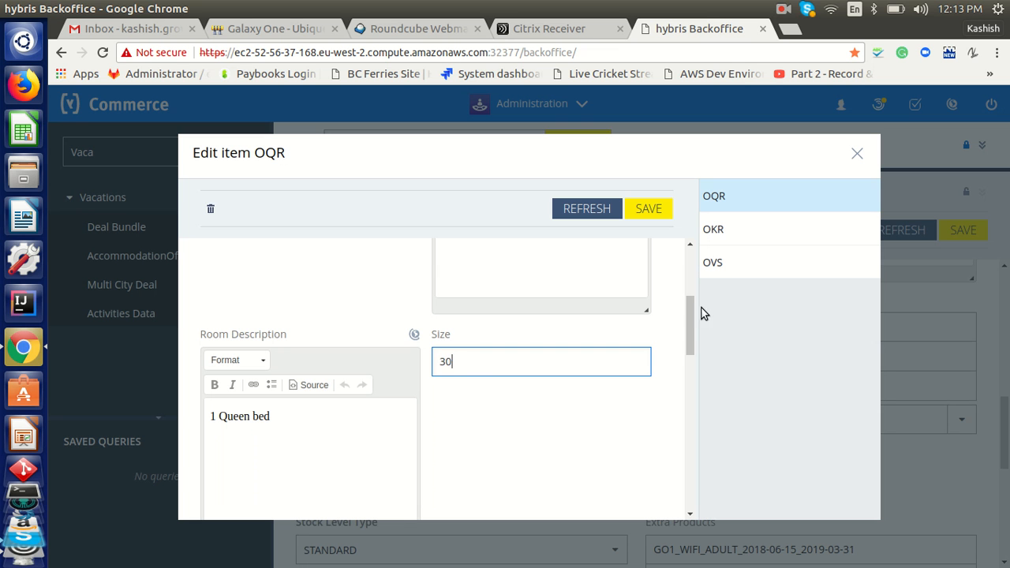
pyautogui.moveTo(688, 315); pyautogui.dragTo(687, 386)
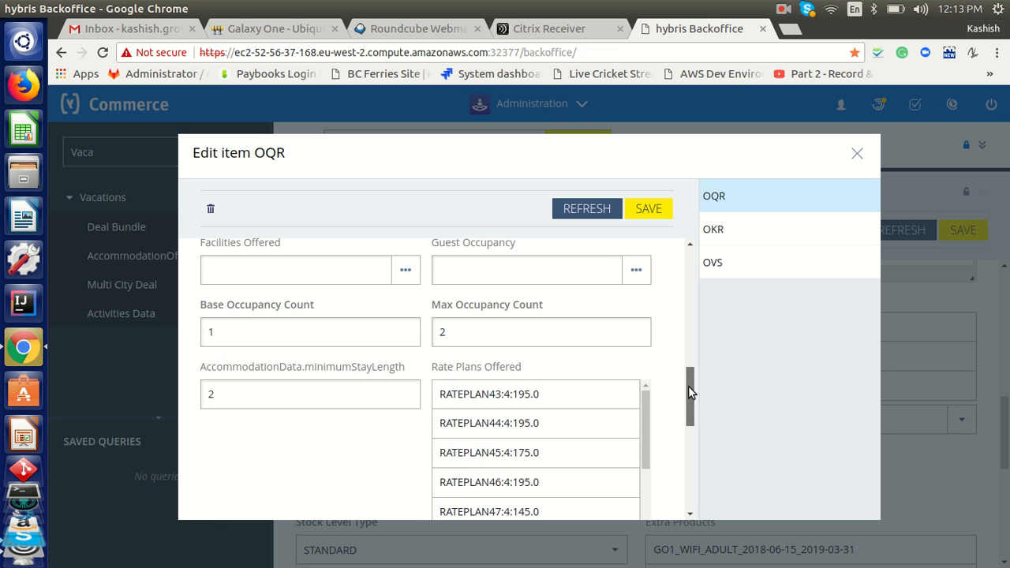
# Set OQR's minimum stay length to 3, save, and close the room editor
pyautogui.click(232, 398)
pyautogui.press('BackSpace')
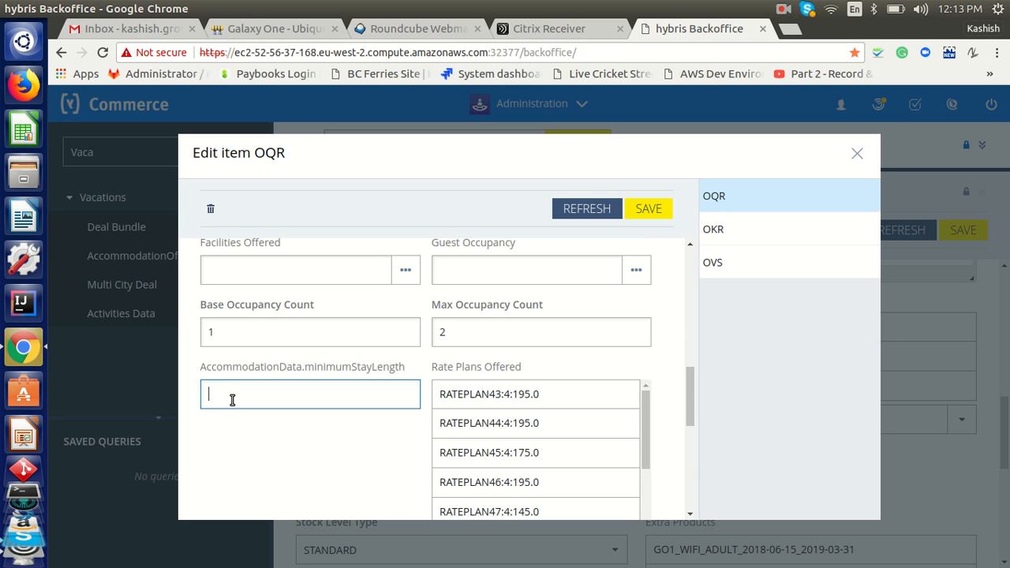
pyautogui.write('3')
pyautogui.moveTo(694, 415); pyautogui.dragTo(692, 431)
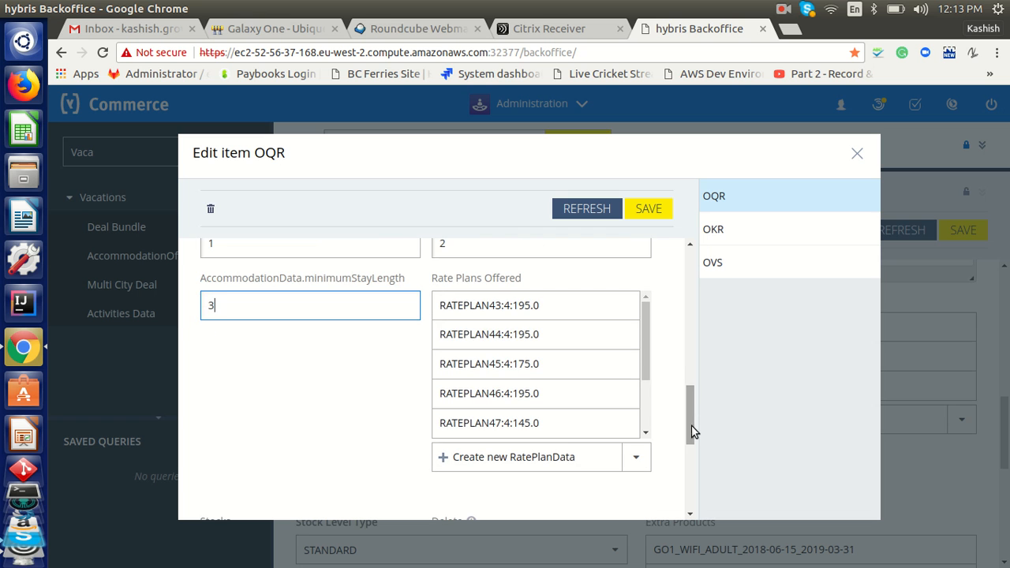
pyautogui.moveTo(643, 354); pyautogui.dragTo(647, 304)
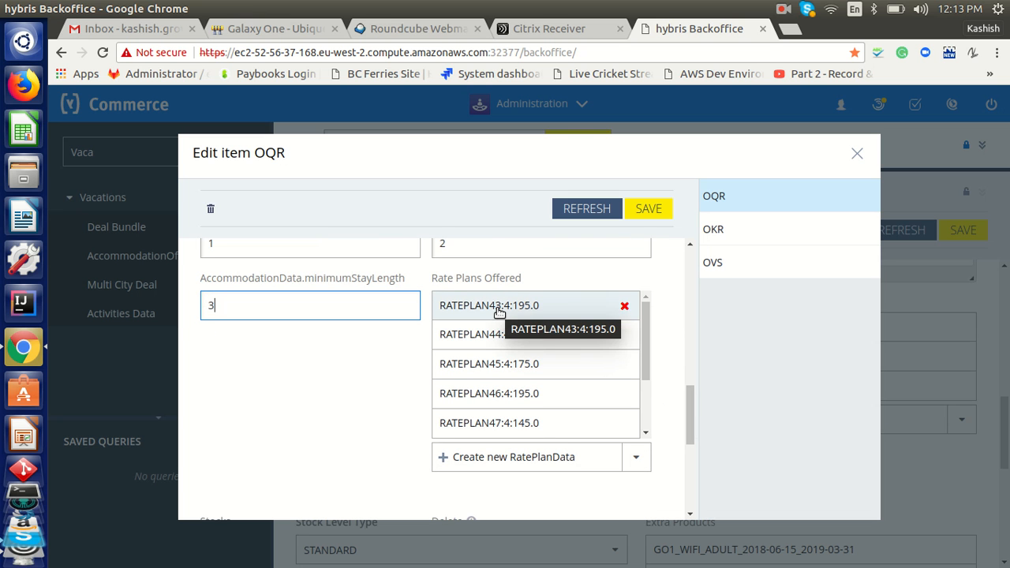
pyautogui.click(653, 209)
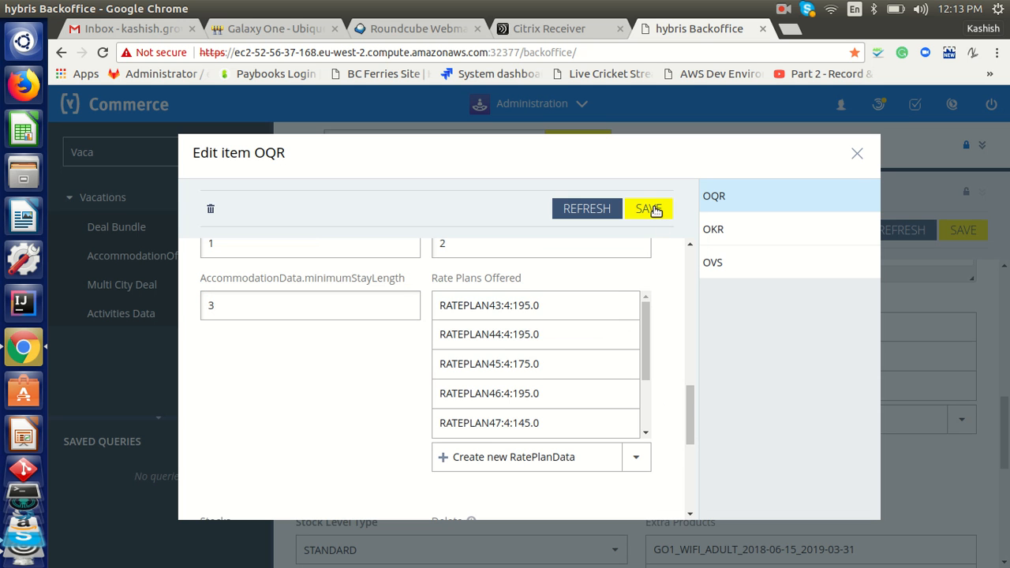
pyautogui.click(858, 154)
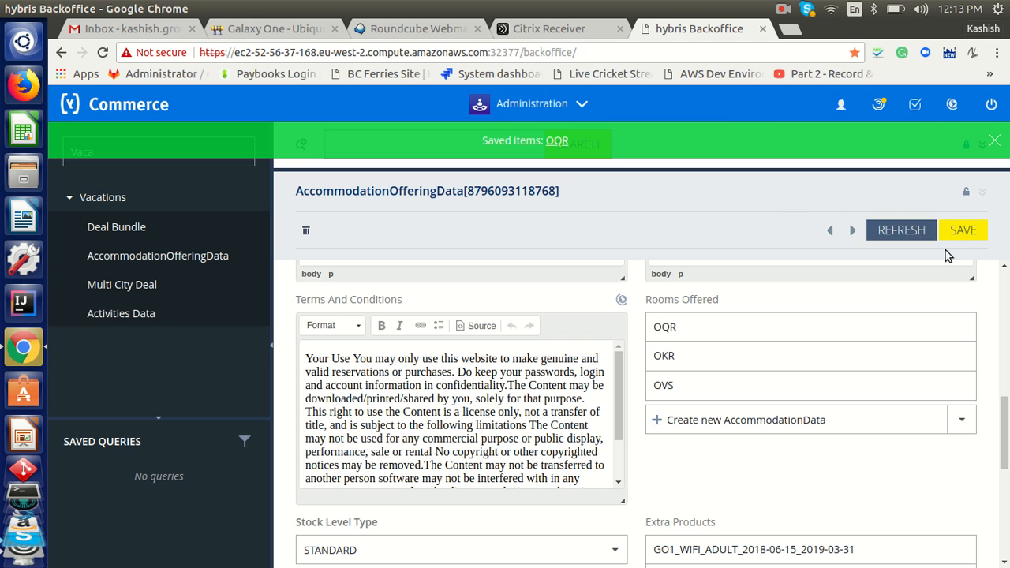
# Save the Galiano Oceanfront Inn and Spa offering, re-run the hotel search and return to Rooms Offered
pyautogui.click(968, 237)
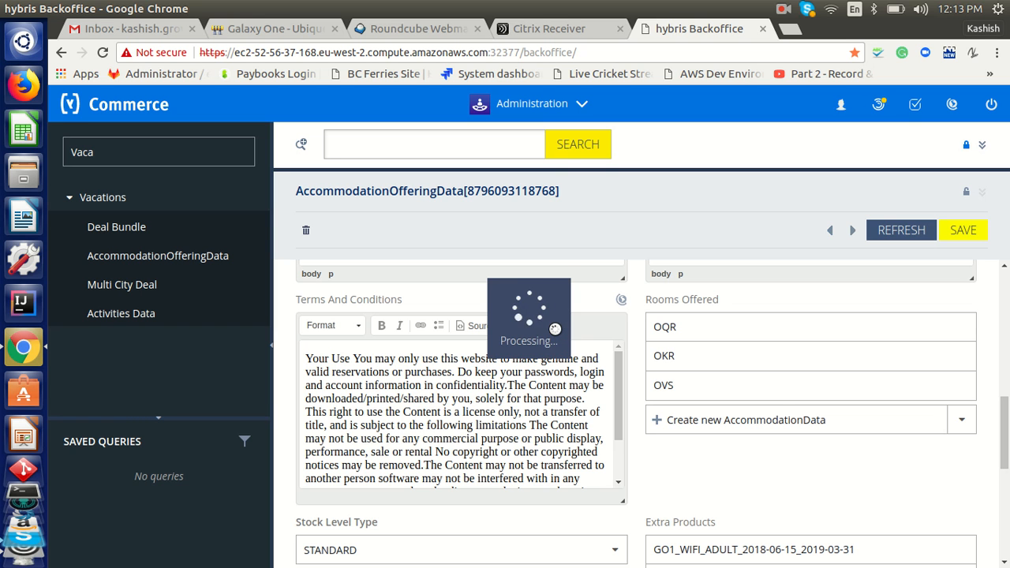
pyautogui.click(584, 157)
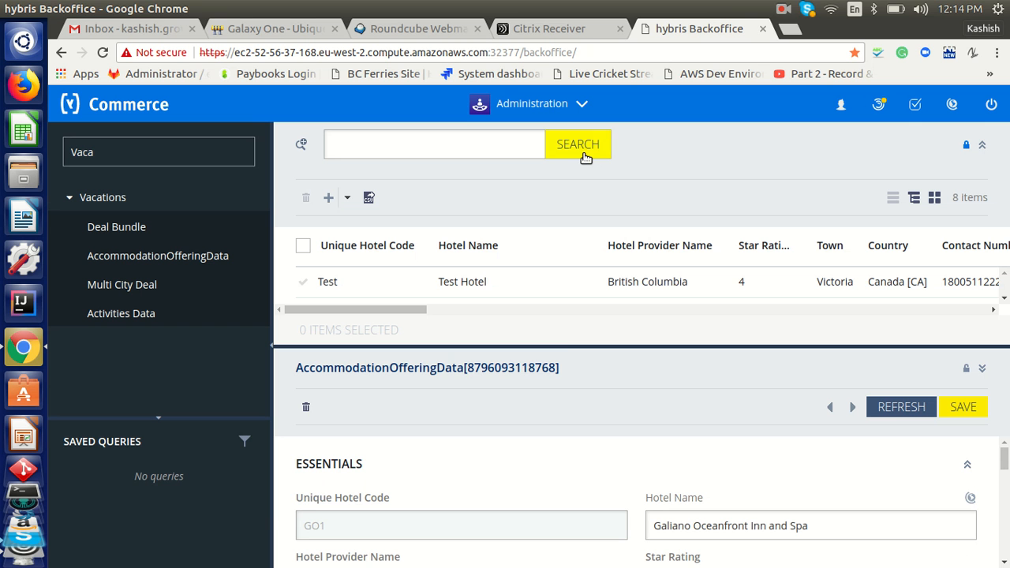
pyautogui.click(982, 147)
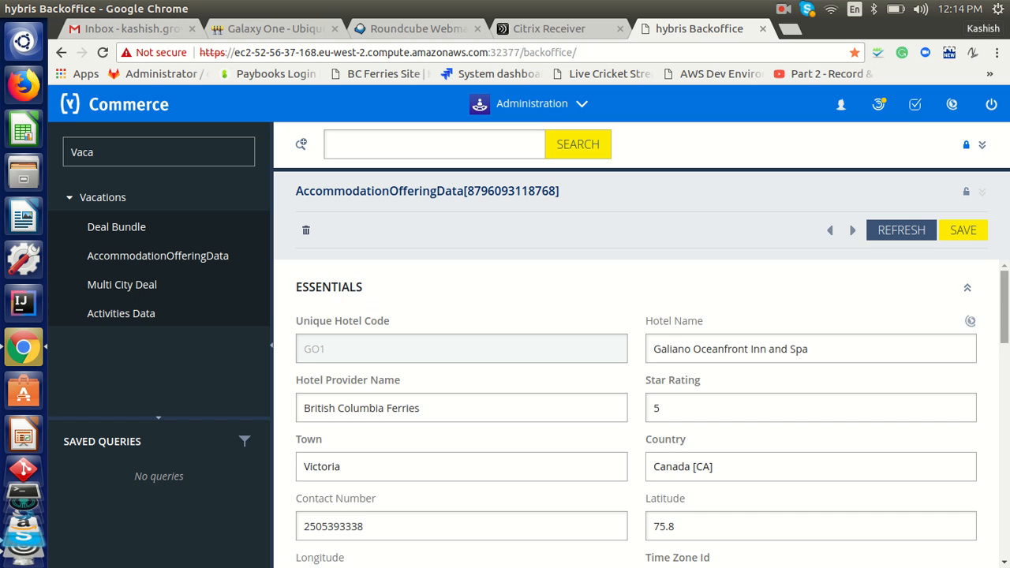
pyautogui.scroll(-5, 638, 410)
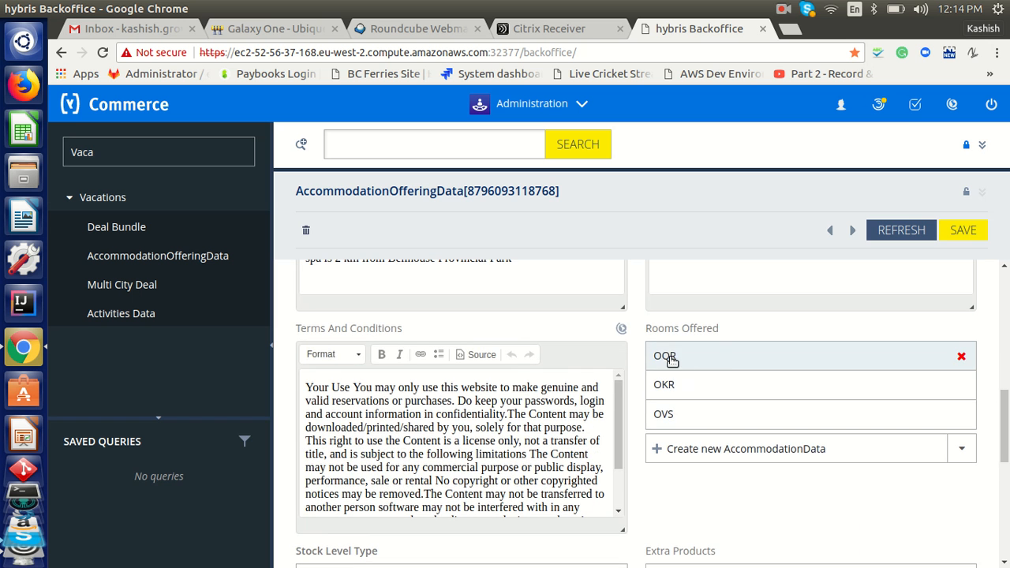
# Give room OQR's Oct 08 2018 stock period an over selling quantity of 5, saving stock and room
pyautogui.doubleClick(672, 359)
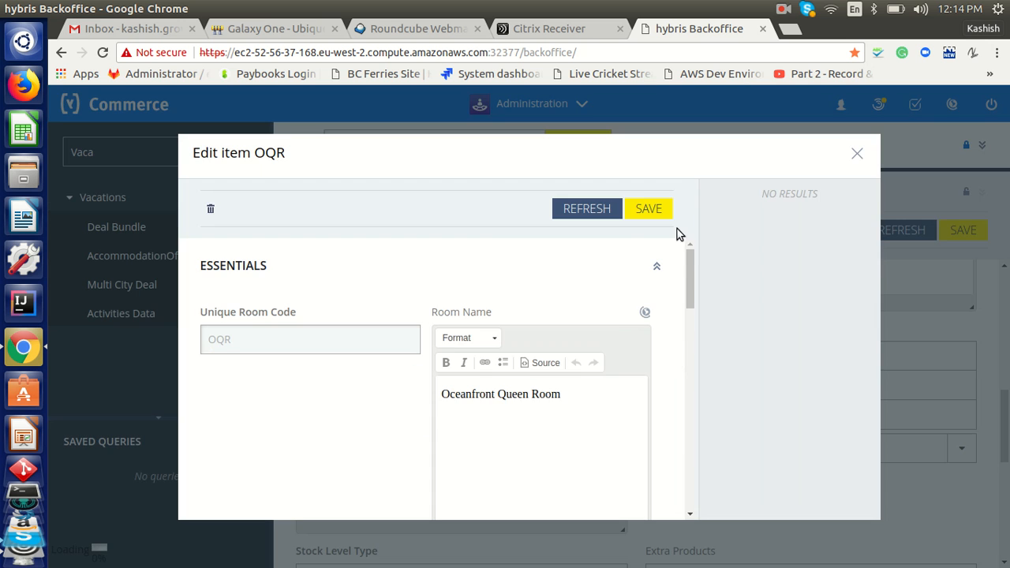
pyautogui.moveTo(692, 299); pyautogui.dragTo(691, 486)
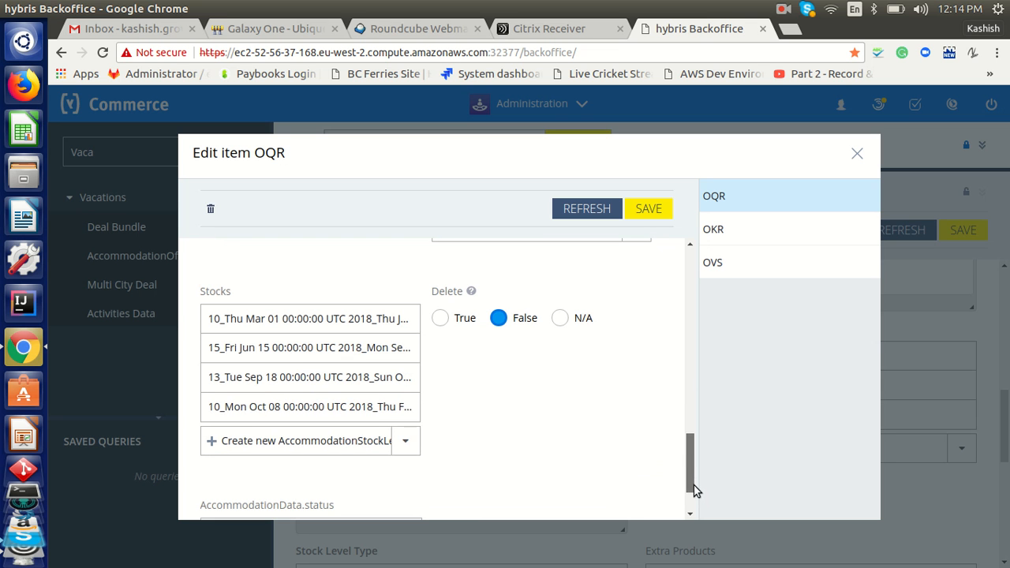
pyautogui.click(240, 417)
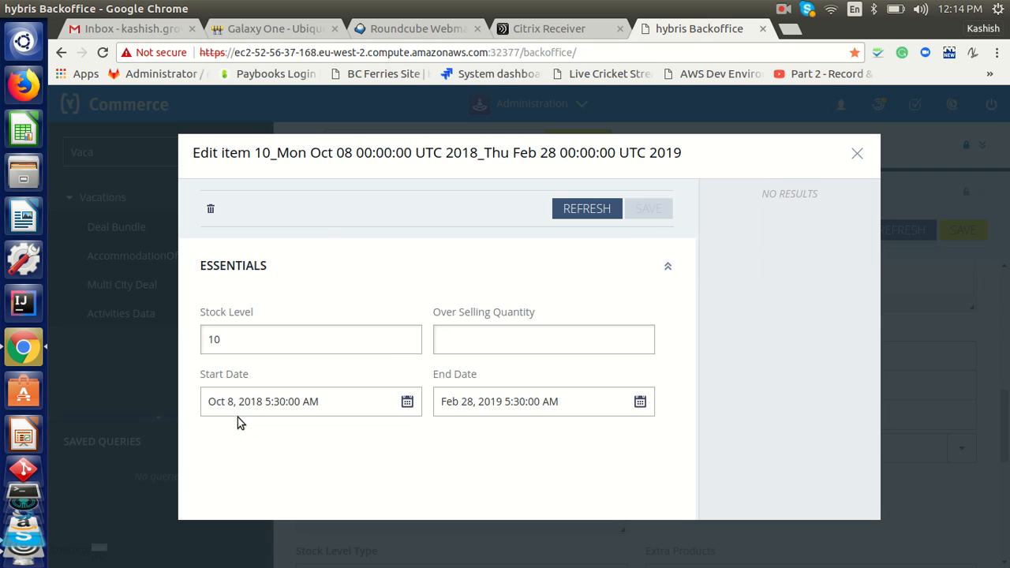
pyautogui.click(494, 348)
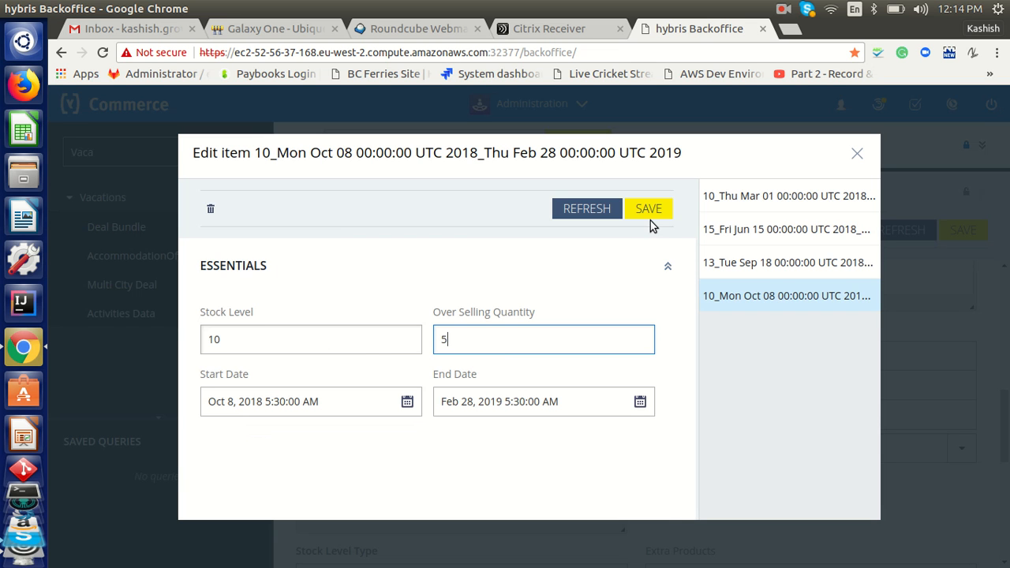
pyautogui.click(648, 210)
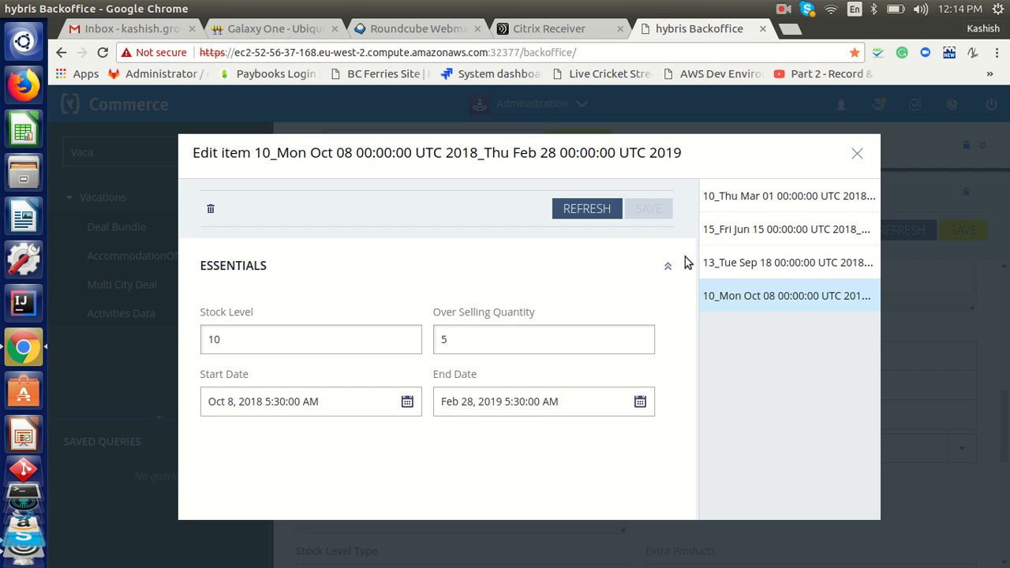
pyautogui.click(855, 155)
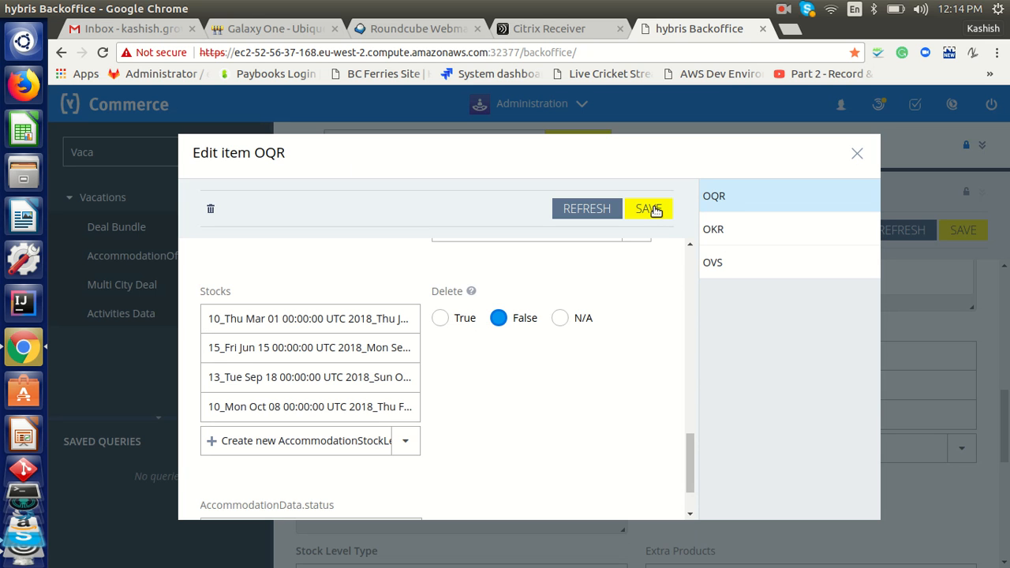
pyautogui.click(654, 210)
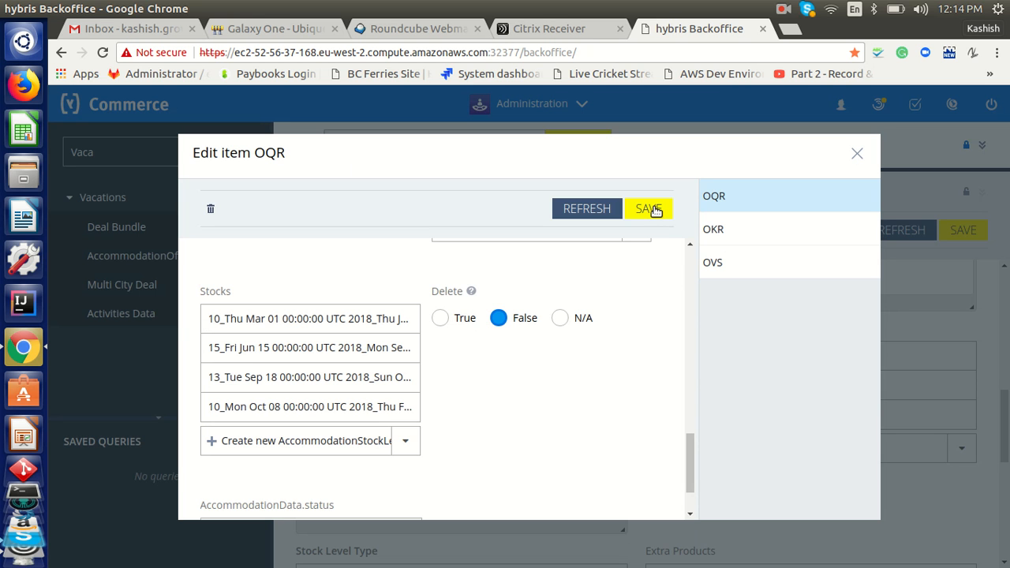
pyautogui.click(858, 153)
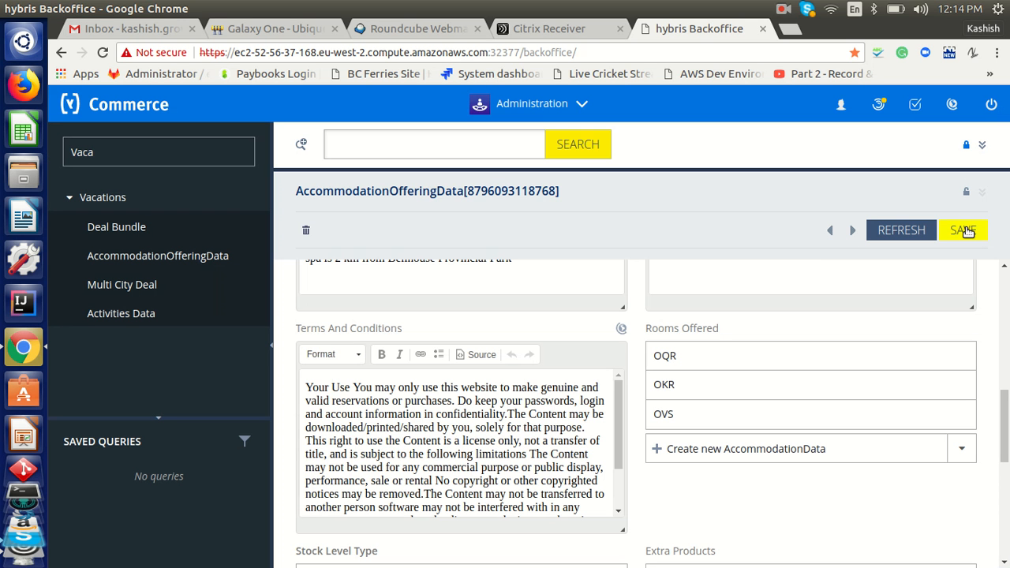
# Save the Galiano offering once more and reload it to view rooms OQR, OKR and OVS
pyautogui.click(963, 230)
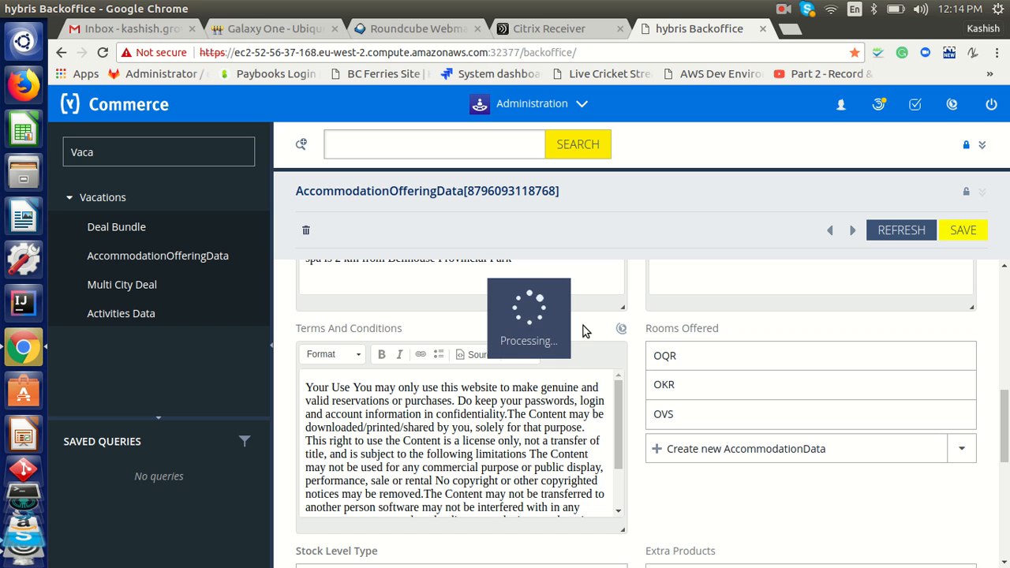
pyautogui.click(578, 149)
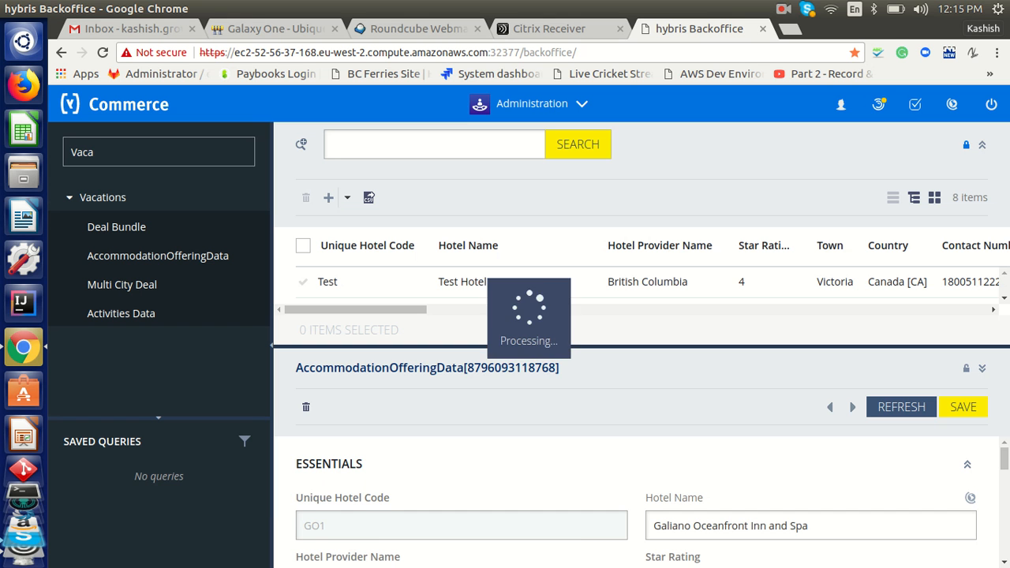
pyautogui.click(982, 147)
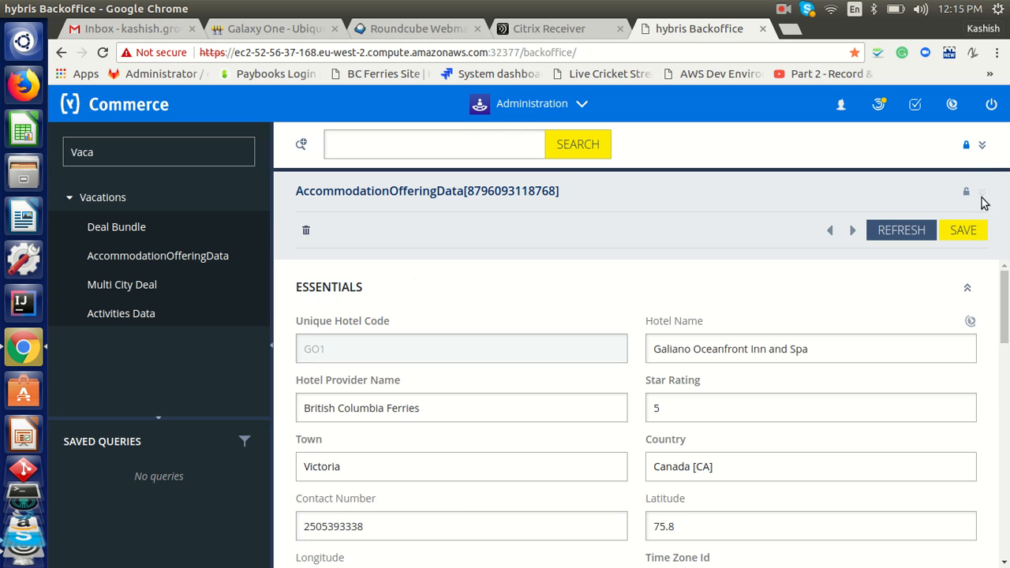
pyautogui.scroll(-10, 638, 410)
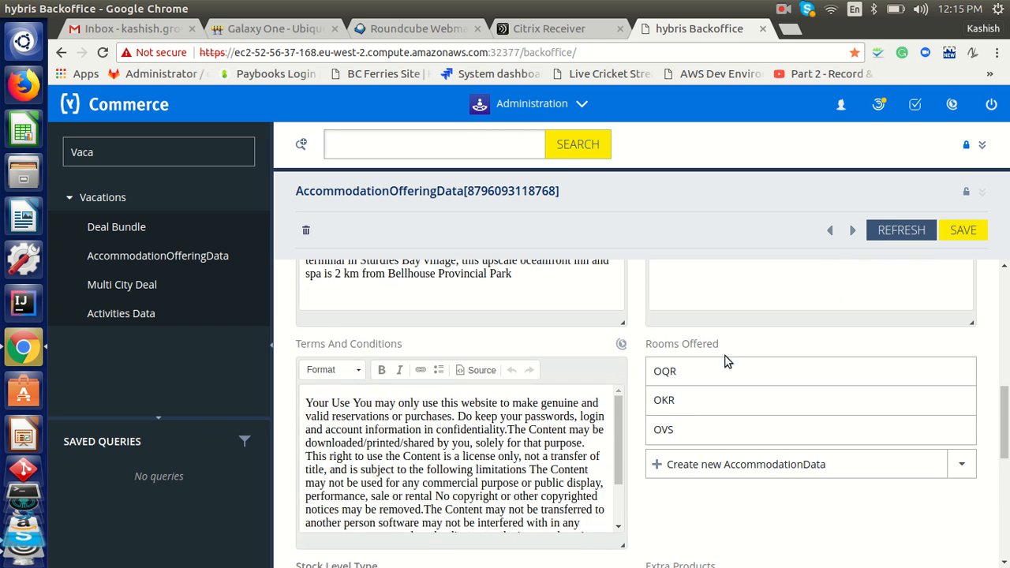
pyautogui.doubleClick(677, 374)
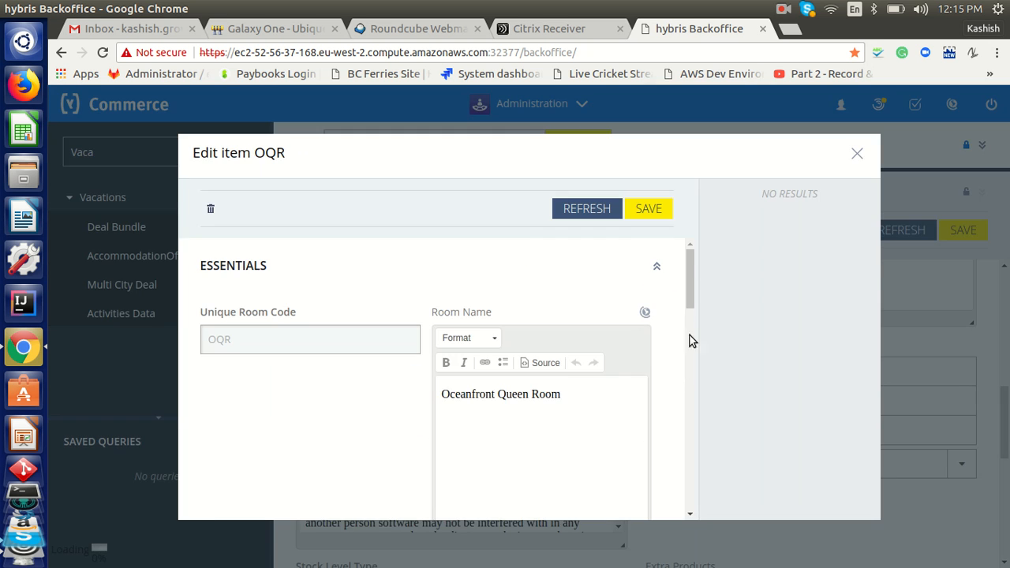
pyautogui.scroll(-2, 691, 389)
pyautogui.scroll(-5, 689, 389)
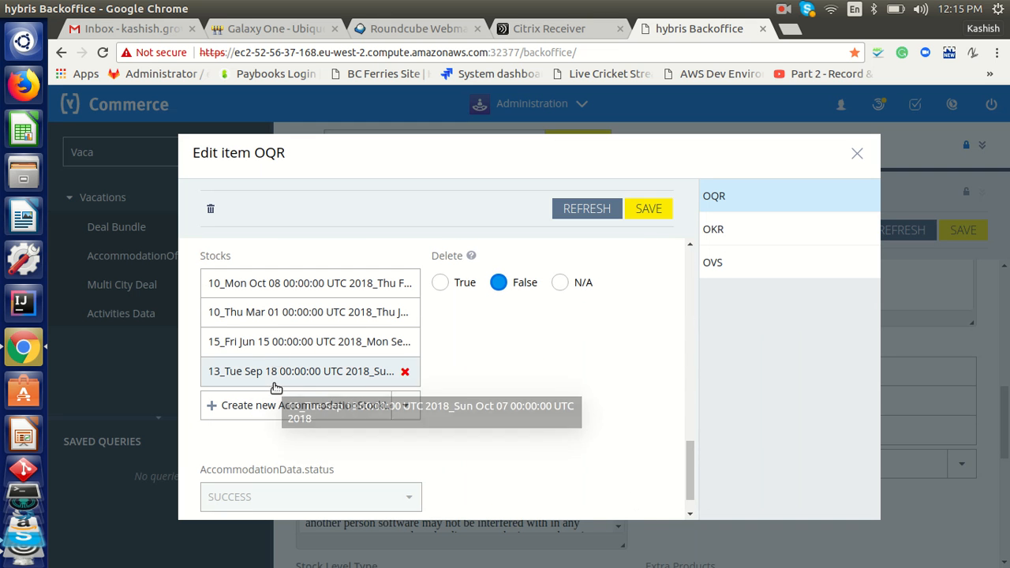
pyautogui.doubleClick(259, 286)
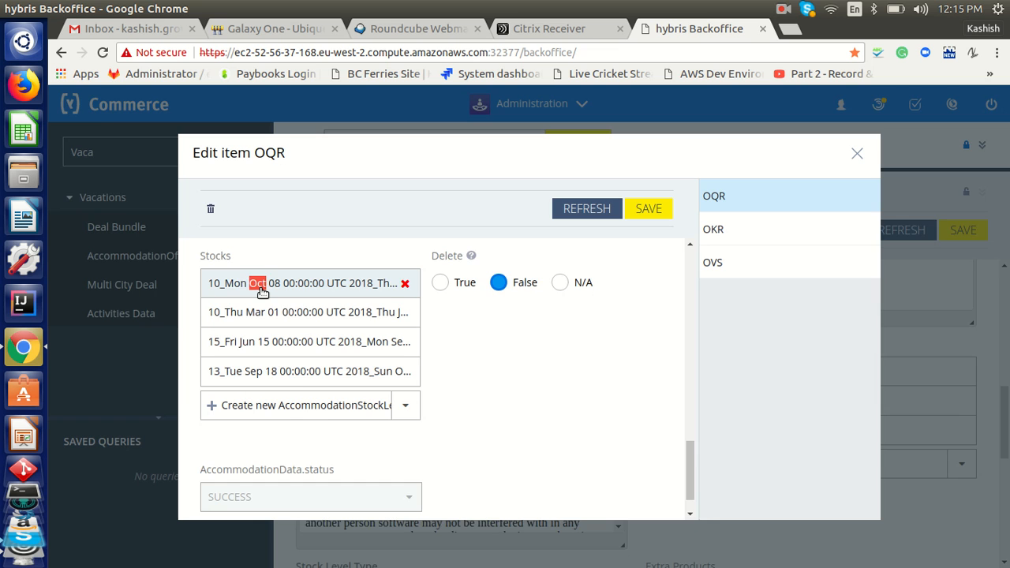
pyautogui.click(446, 338)
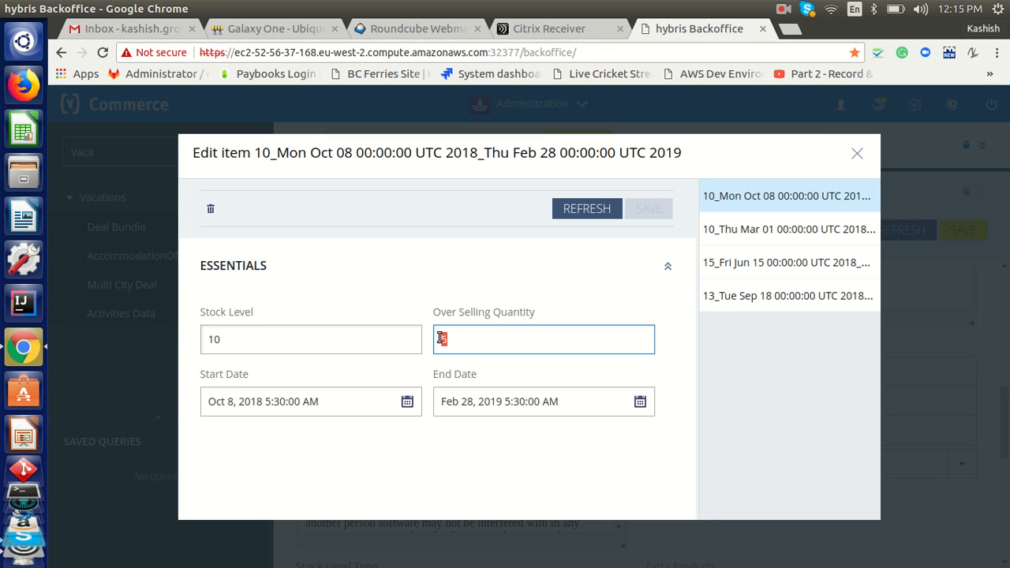
pyautogui.click(857, 154)
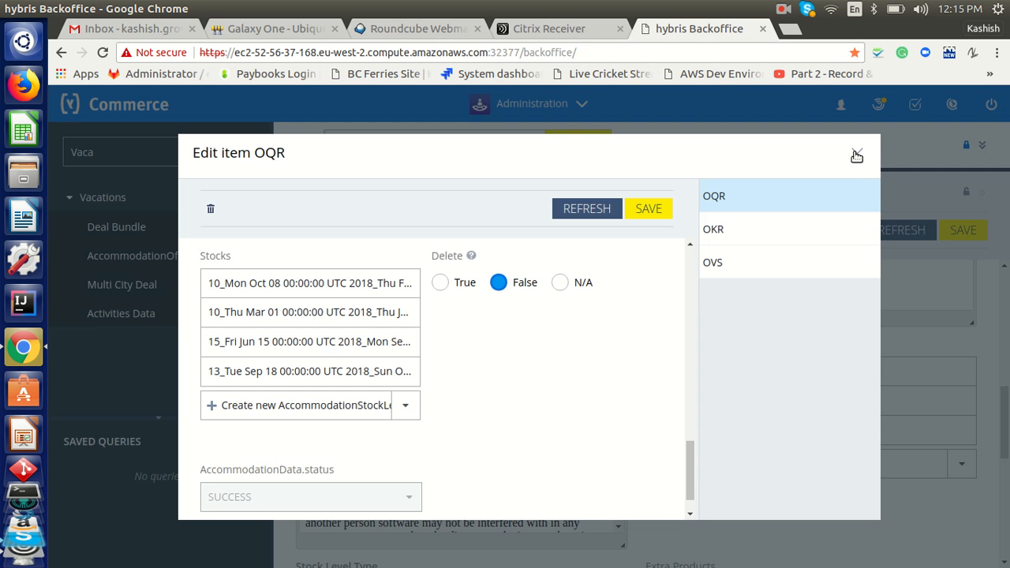
pyautogui.moveTo(691, 471); pyautogui.dragTo(689, 281)
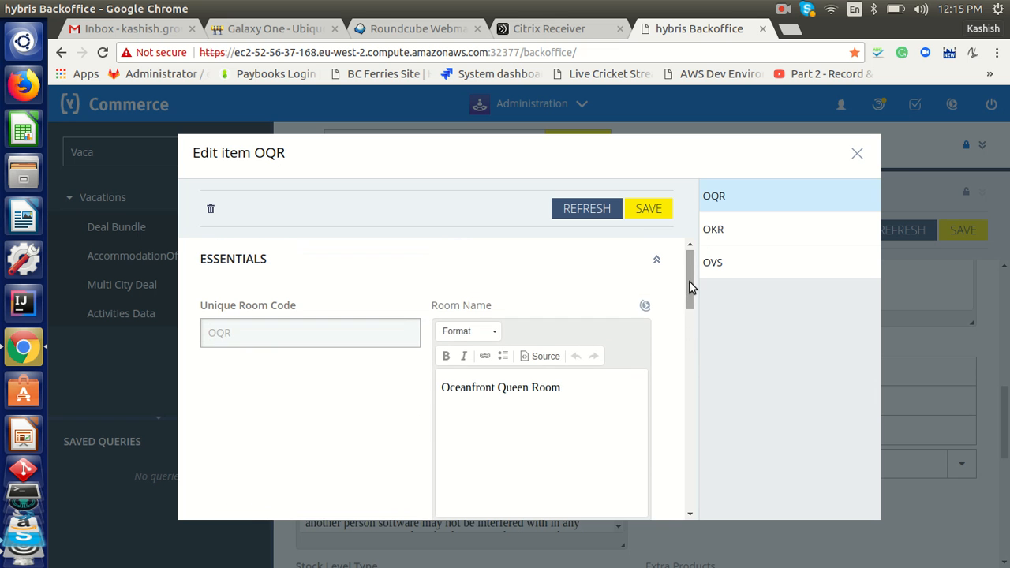
pyautogui.click(860, 154)
pyautogui.click(779, 9)
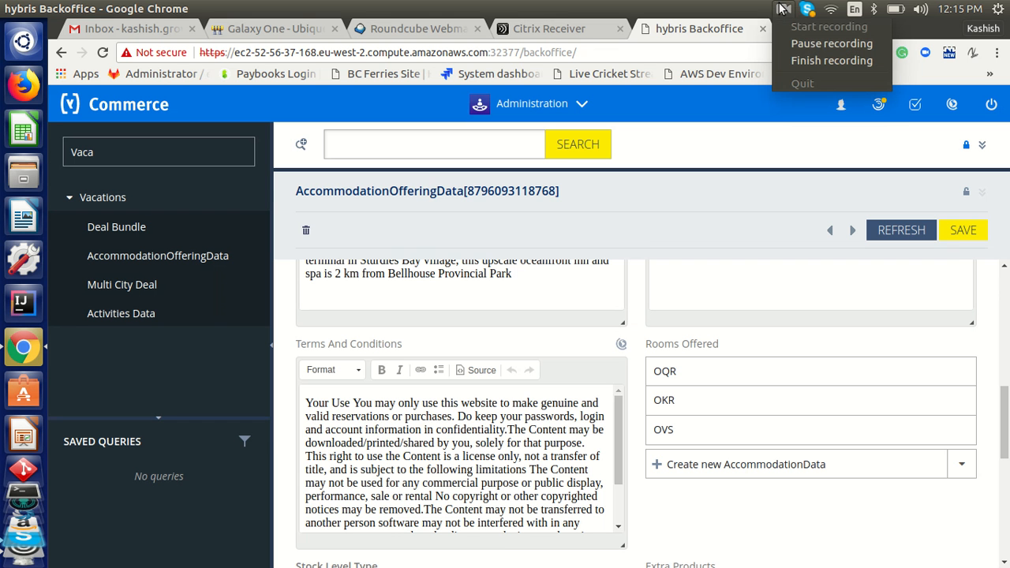